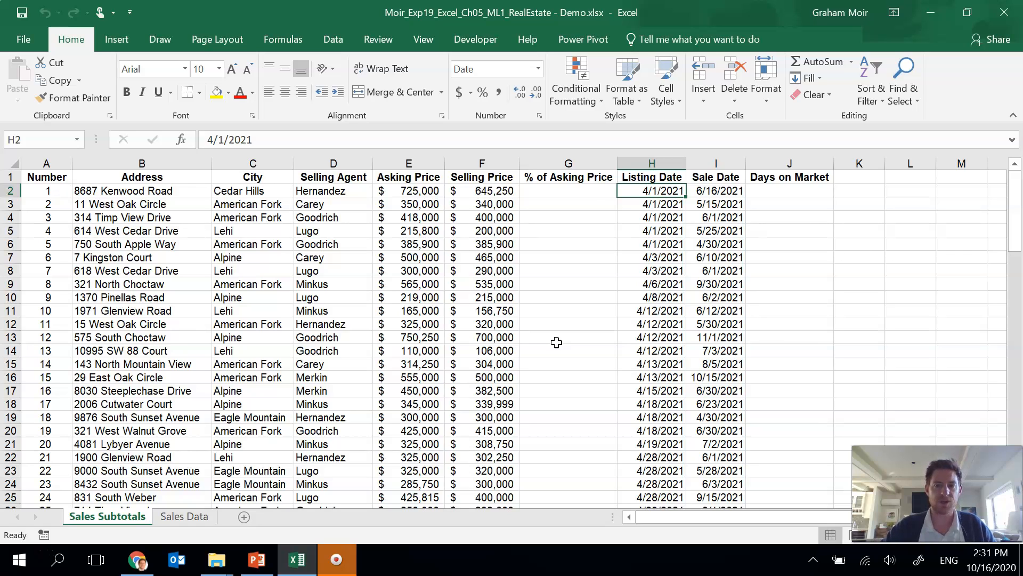
# Step: Enter a formula in G2 dividing the selling price by the asking price (=F2/E2)
pyautogui.click(577, 194)
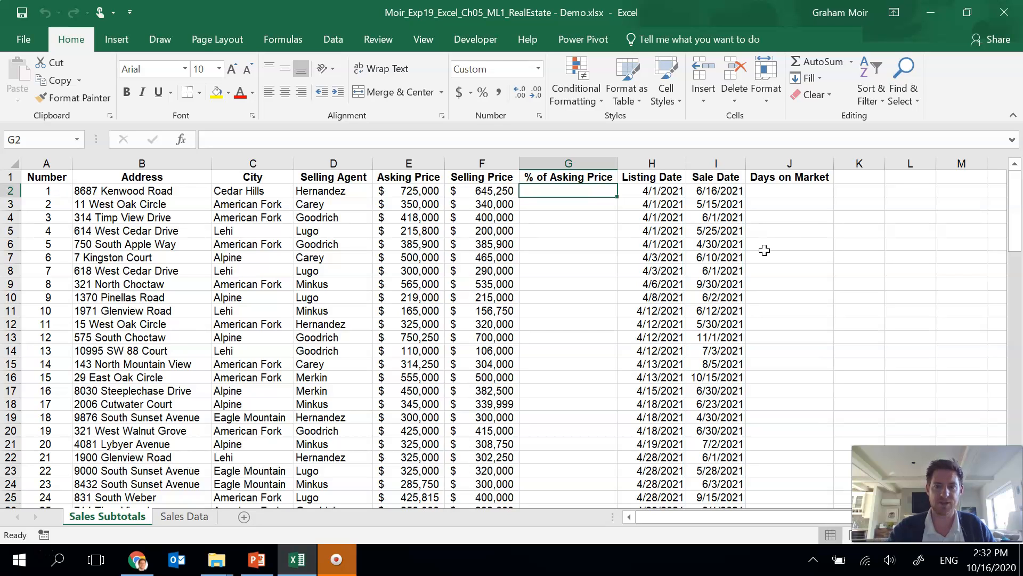
pyautogui.write('=')
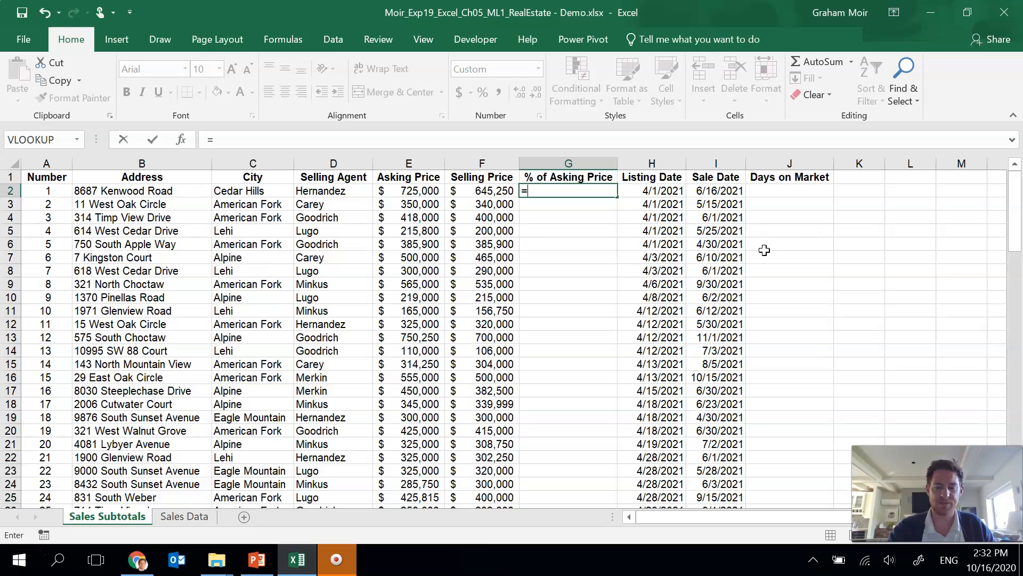
pyautogui.press('Left')
pyautogui.write('/')
pyautogui.press('Left')
pyautogui.press('Left')
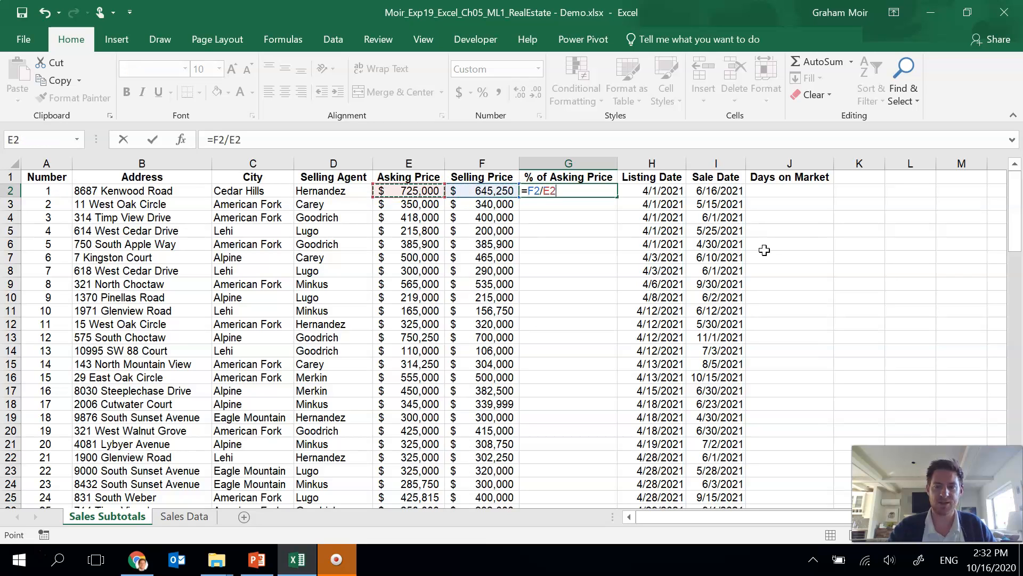
pyautogui.press('Return')
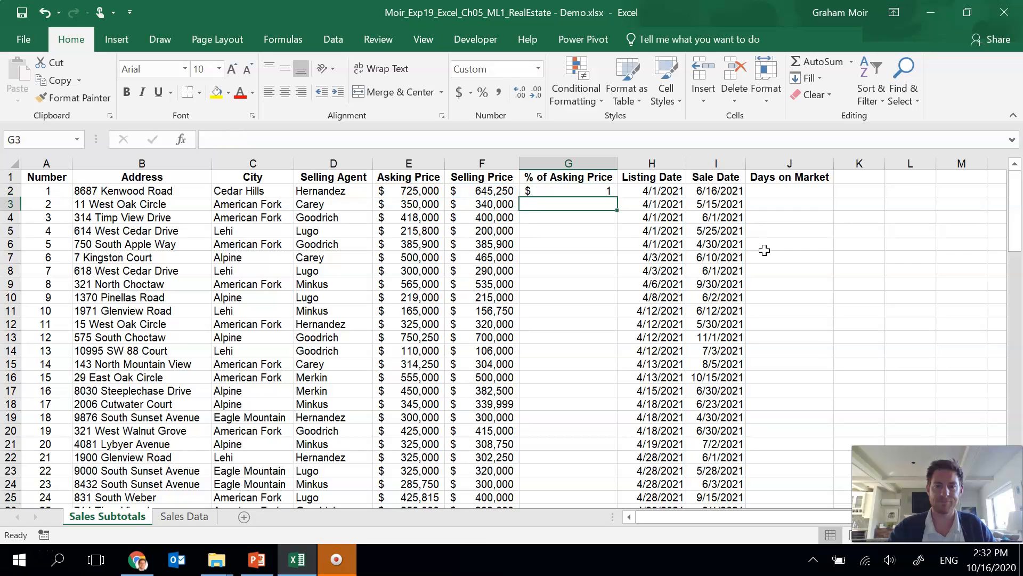
# Step: Format the % of Asking Price result as a percentage with one decimal place
pyautogui.click(566, 187)
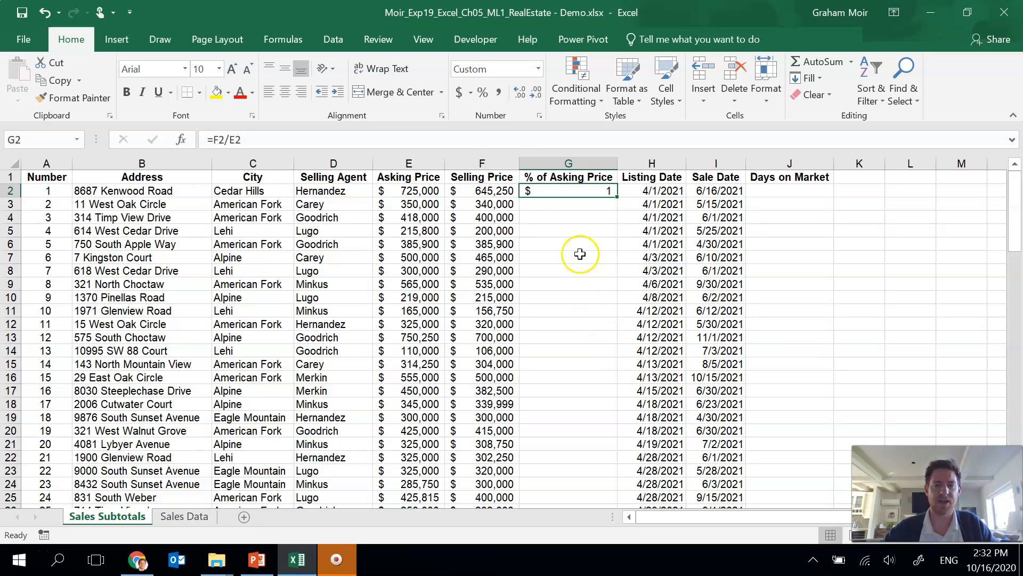
pyautogui.click(484, 96)
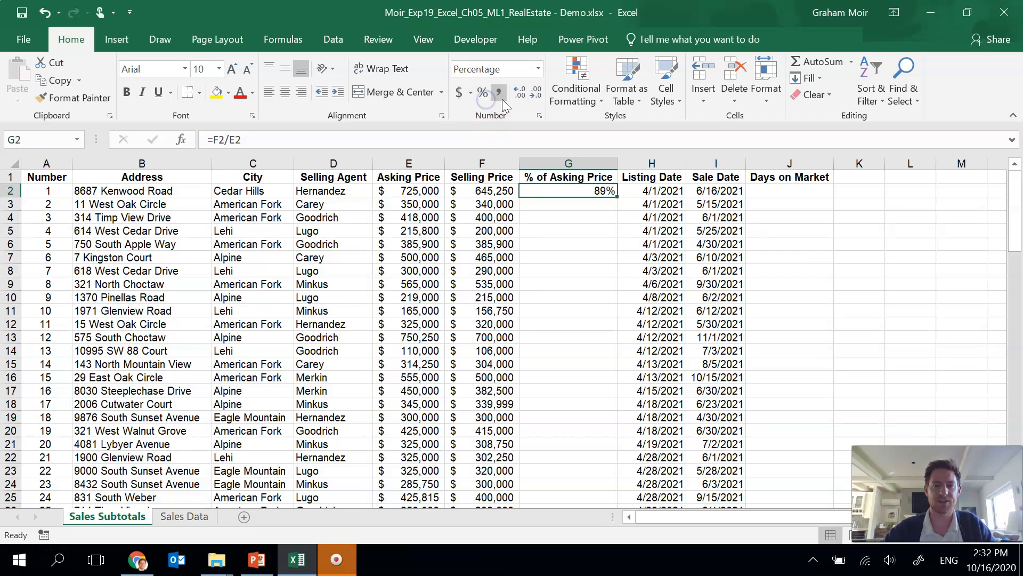
pyautogui.click(520, 95)
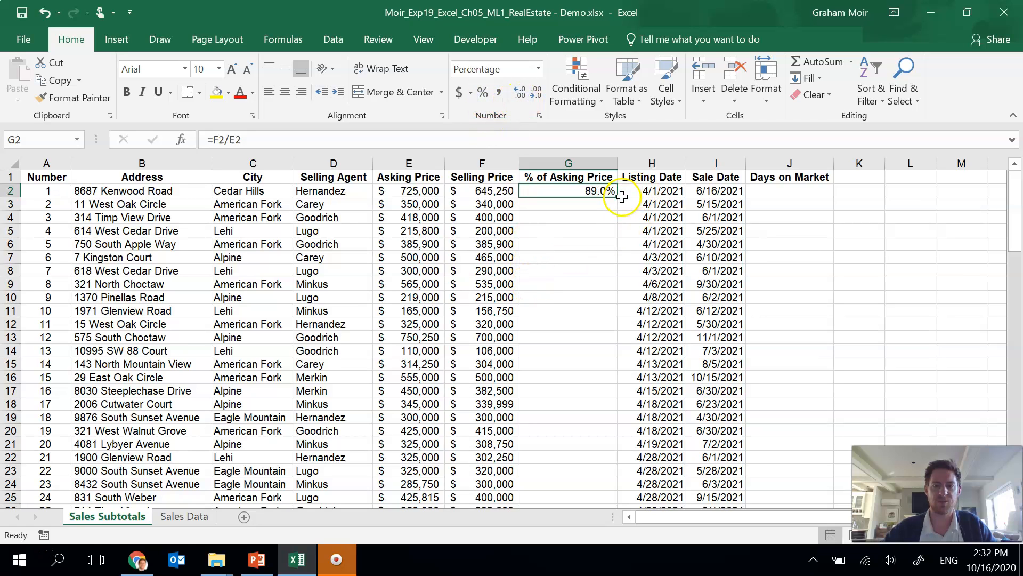
# Step: Fill the % of Asking Price formula down through row 82
pyautogui.moveTo(616, 197); pyautogui.dragTo(613, 437)
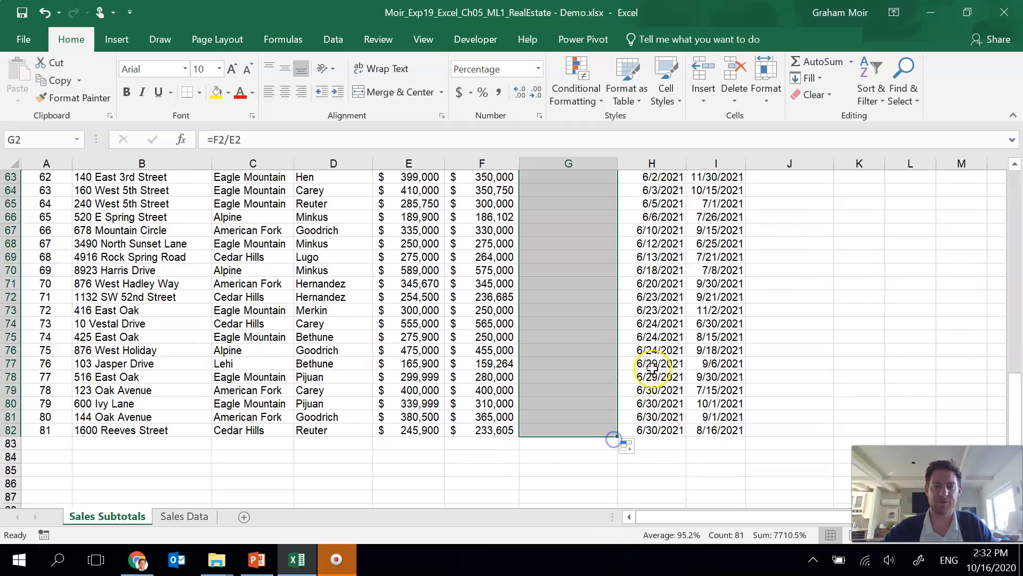
pyautogui.scroll(11, 652, 368)
pyautogui.scroll(10, 652, 368)
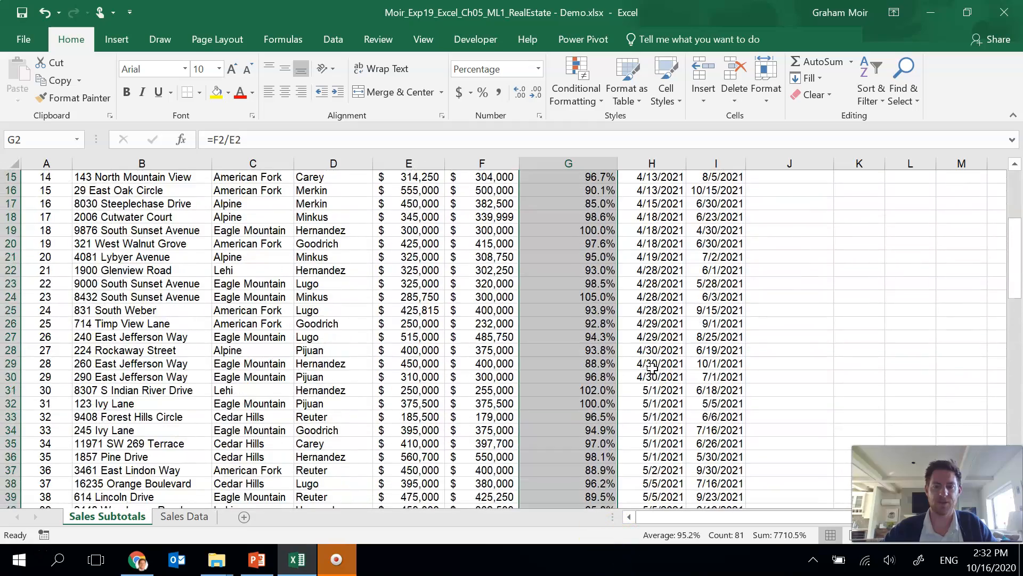
# Step: Enter a formula in J2 subtracting the listing date from the sale date (=I2-H2)
pyautogui.click(779, 193)
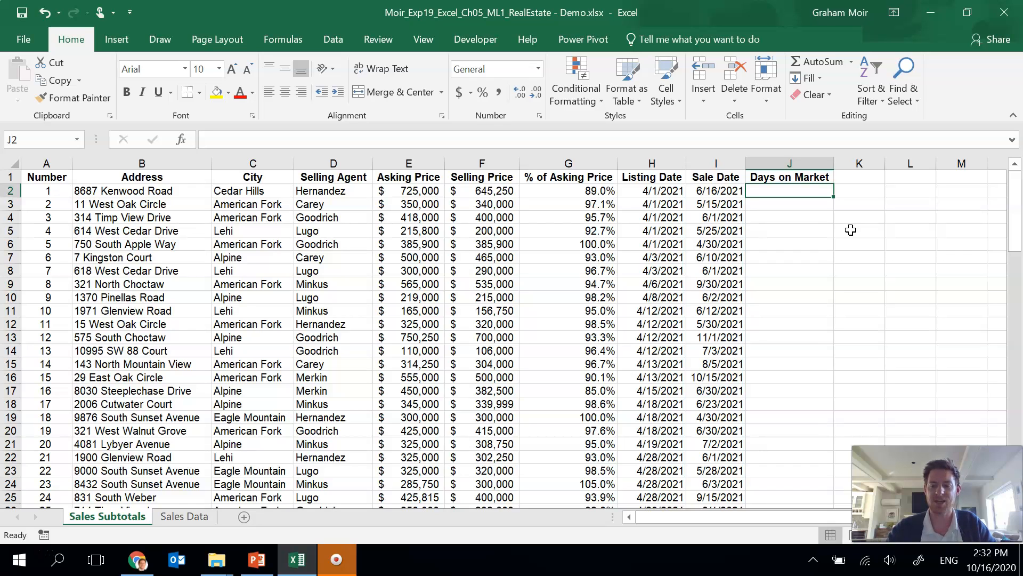
pyautogui.write('=')
pyautogui.press('Left')
pyautogui.write('-')
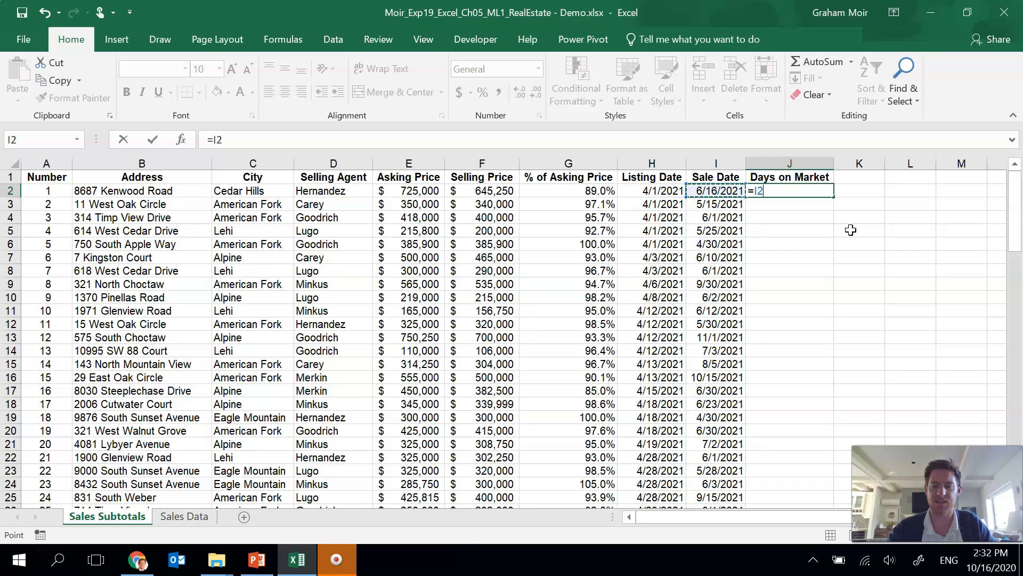
pyautogui.press('Left')
pyautogui.press('Left')
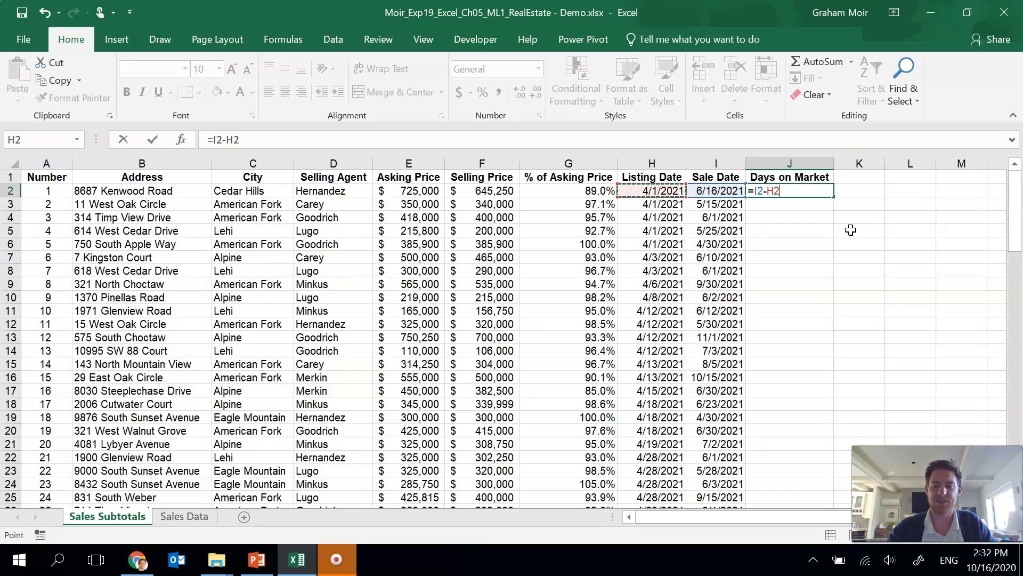
pyautogui.press('Return')
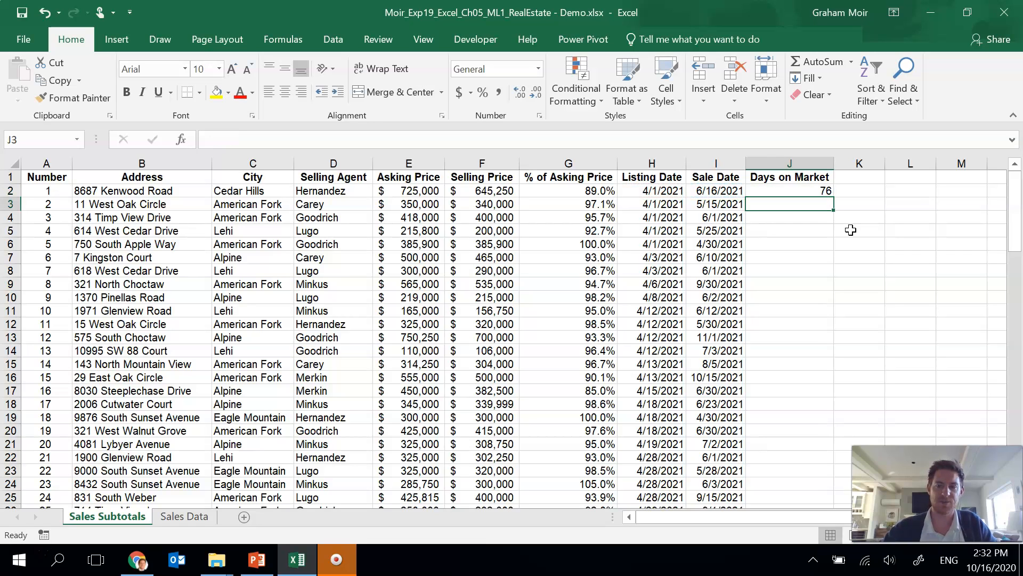
# Step: Fill the Days on Market formula down through row 82
pyautogui.click(811, 191)
pyautogui.moveTo(830, 196); pyautogui.dragTo(826, 491)
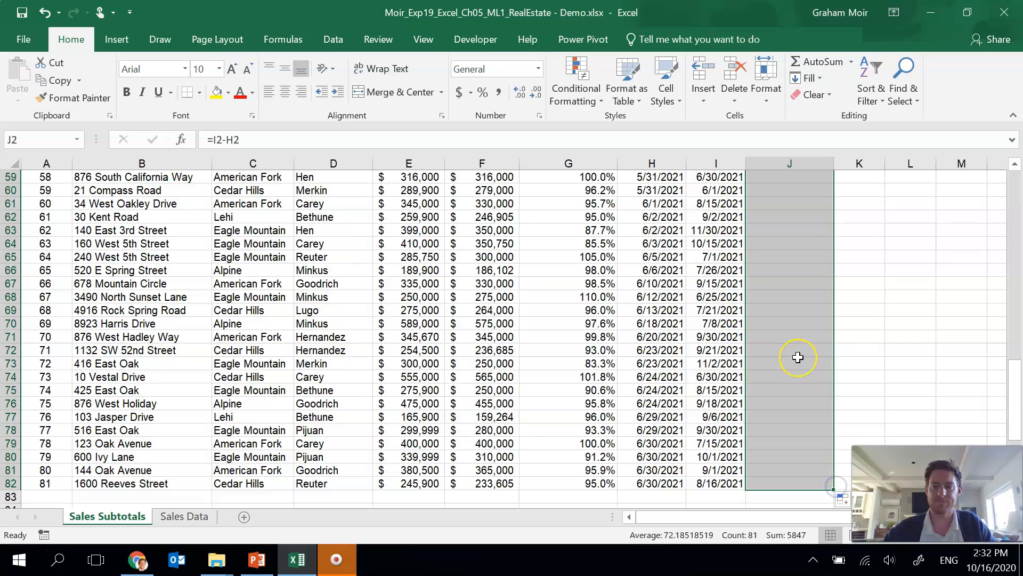
pyautogui.scroll(19, 797, 357)
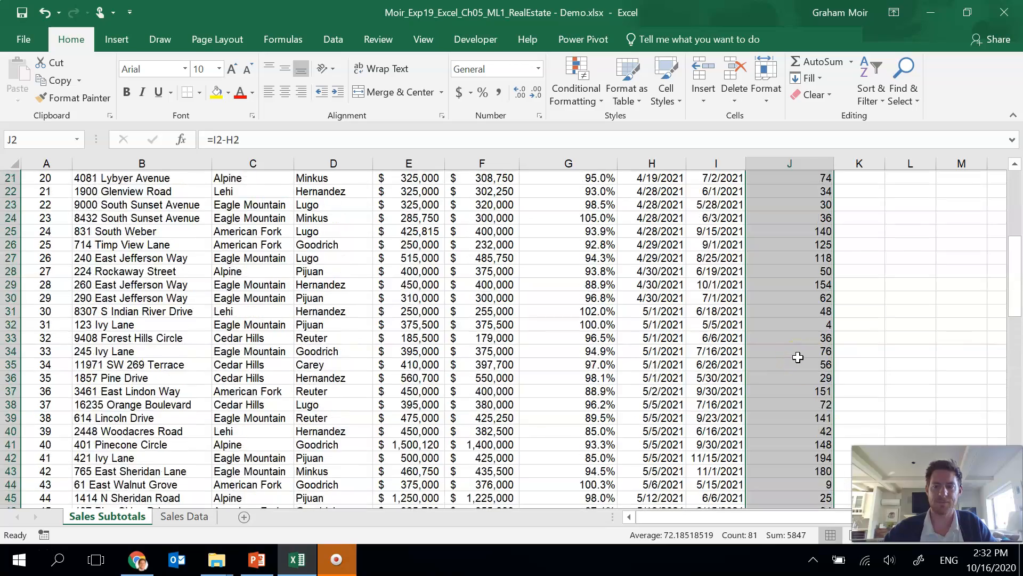
pyautogui.scroll(1, 798, 358)
pyautogui.click(848, 203)
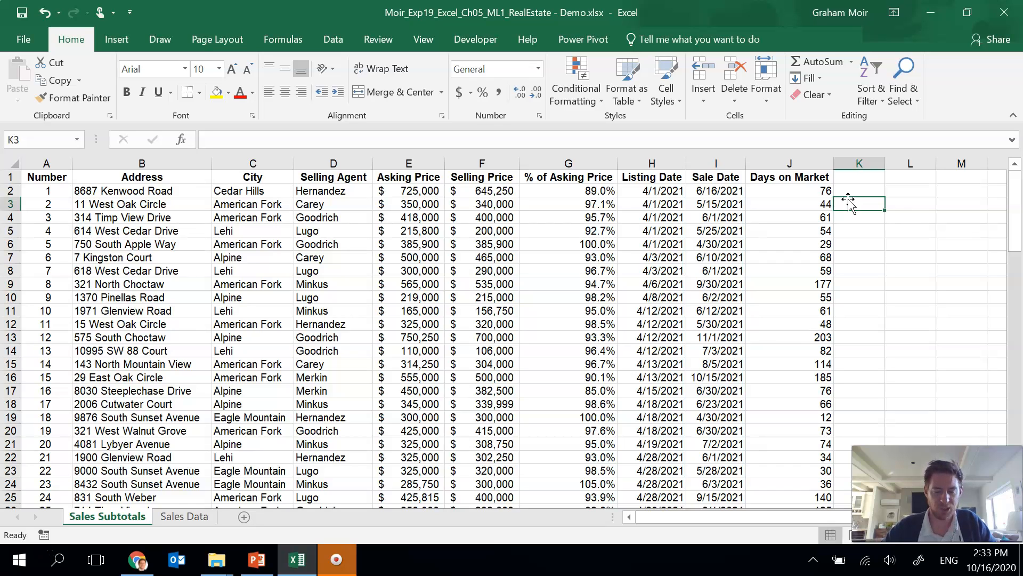
# Step: Open the Sort dialog for the data list and set the first sort level to City, A to Z
pyautogui.click(327, 229)
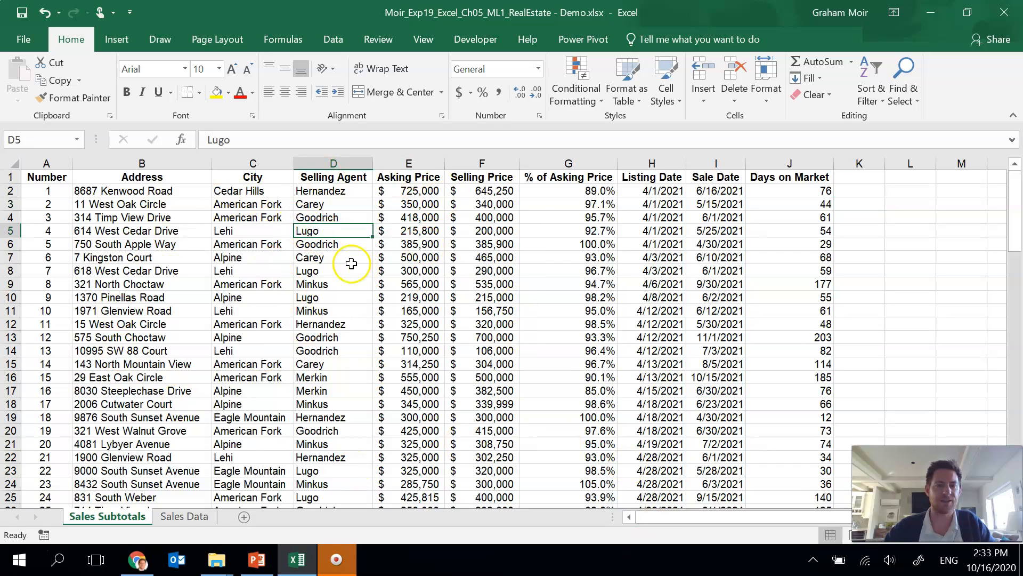
pyautogui.click(344, 45)
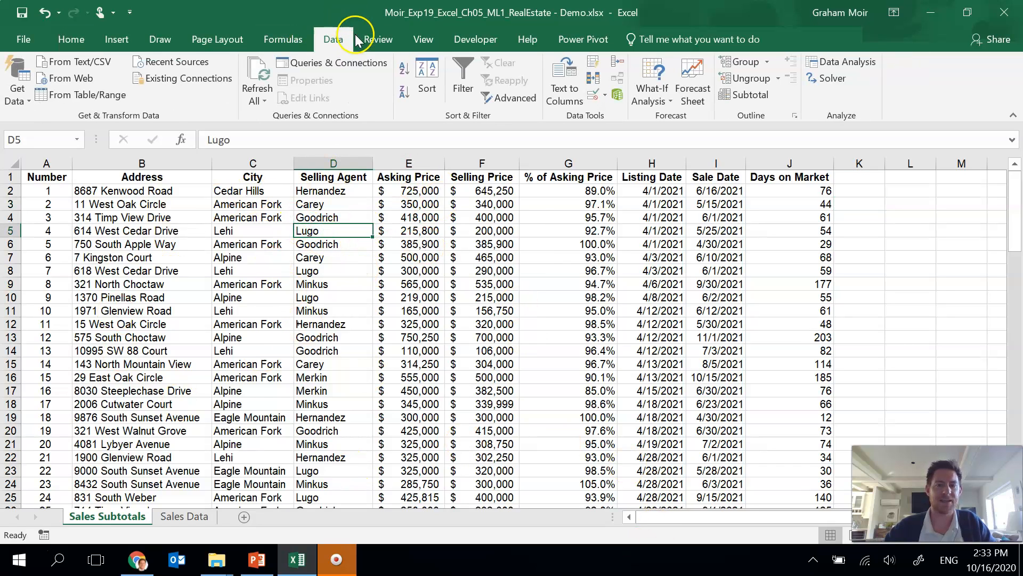
pyautogui.click(433, 99)
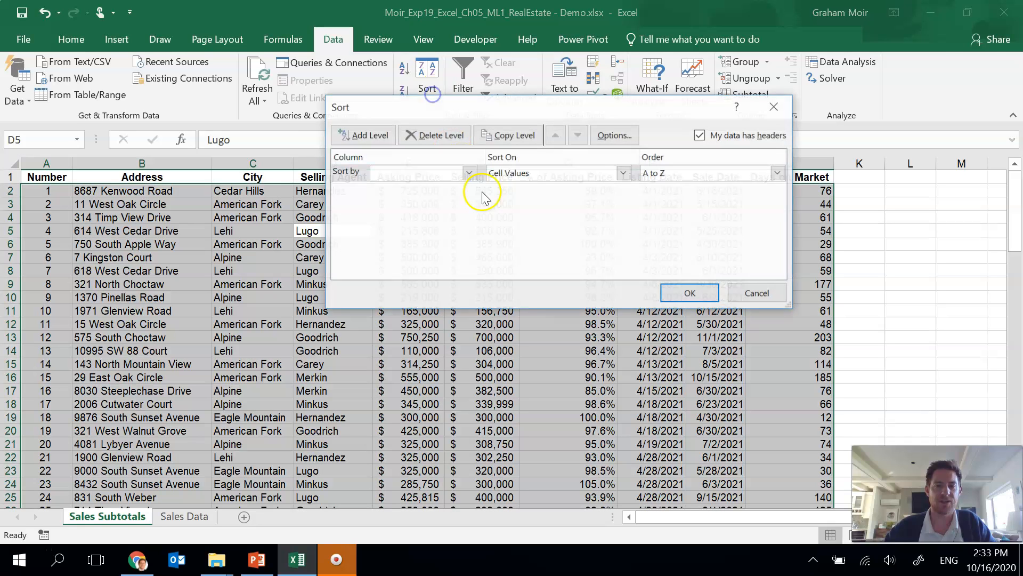
pyautogui.moveTo(498, 84); pyautogui.dragTo(663, 50)
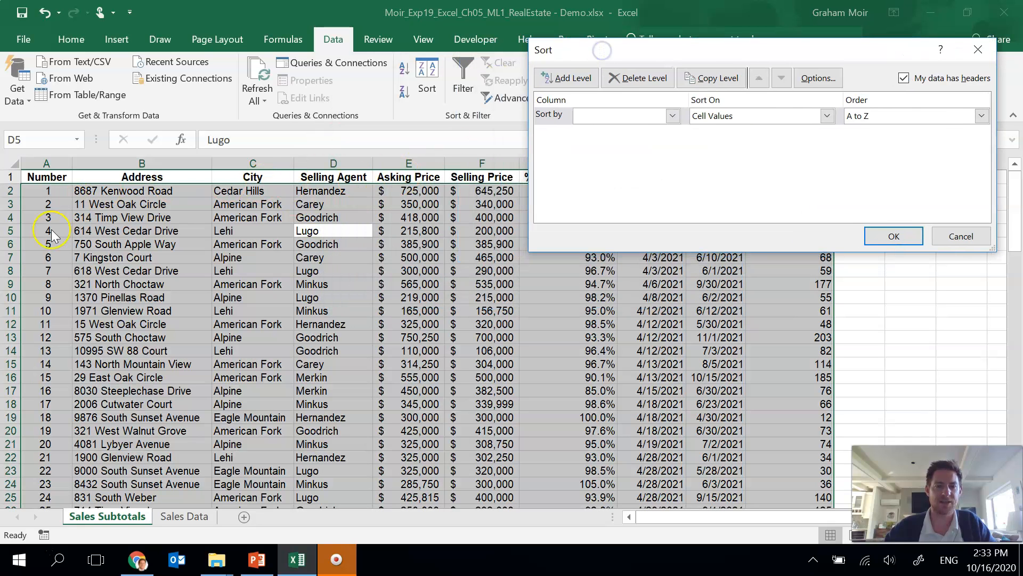
pyautogui.moveTo(678, 50); pyautogui.dragTo(407, 91)
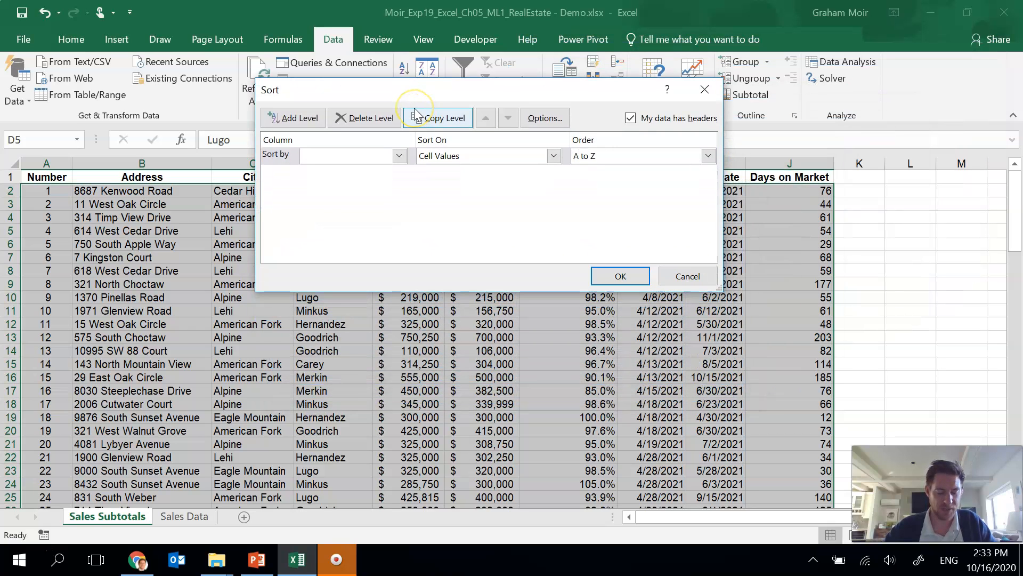
pyautogui.click(402, 208)
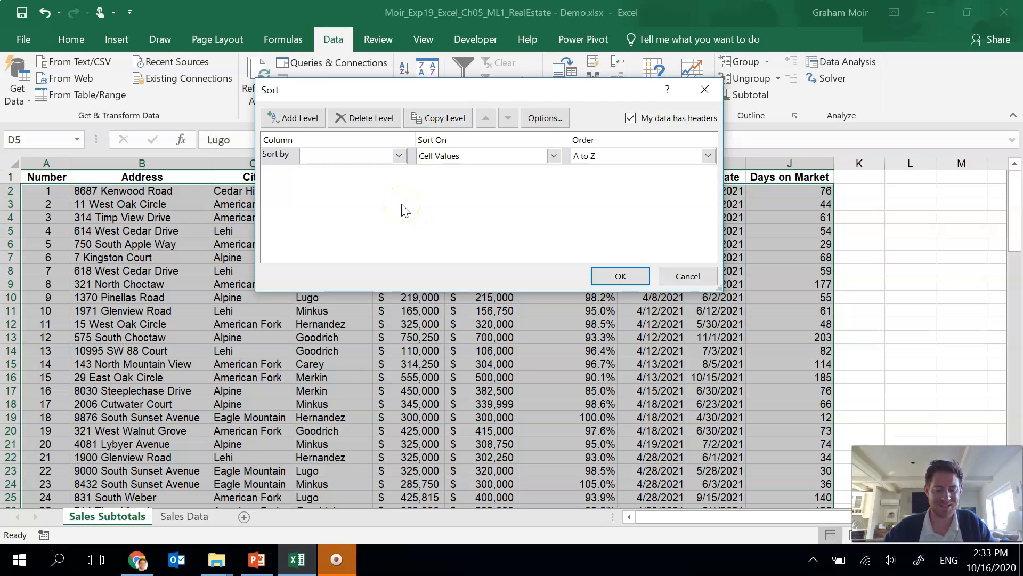
pyautogui.click(399, 155)
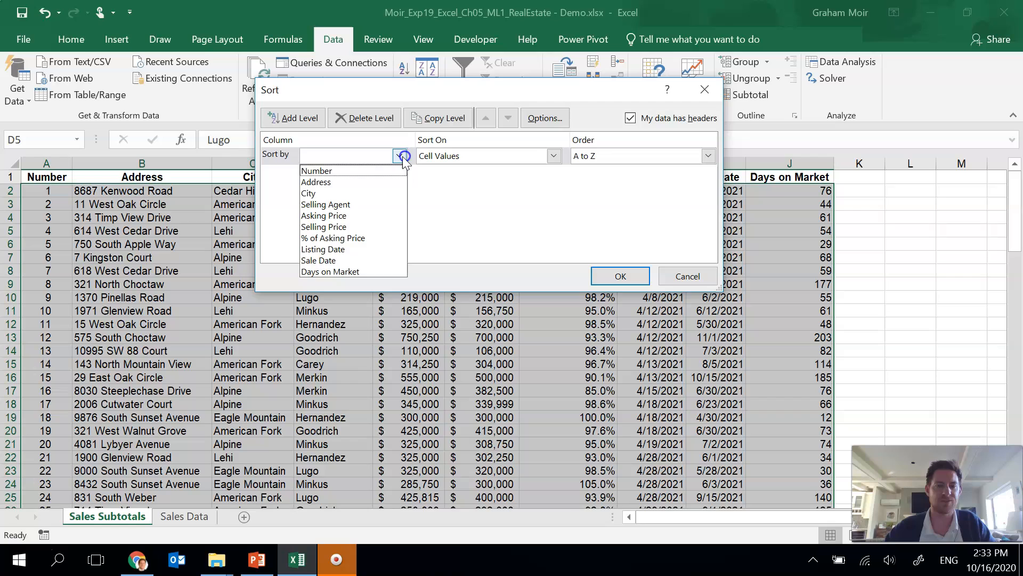
pyautogui.click(332, 193)
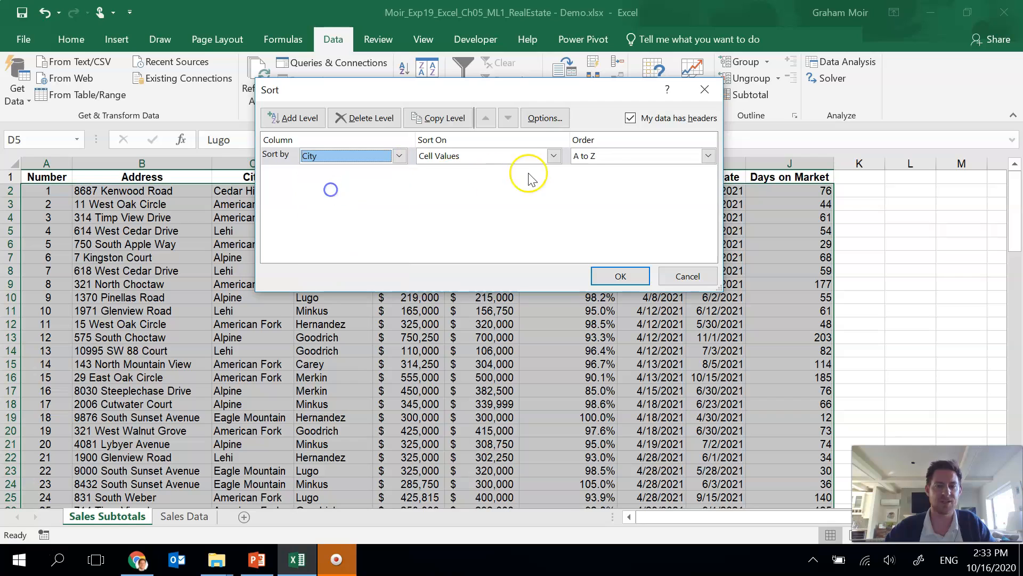
# Step: Add a second sort level by Selling Agent, A to Z
pyautogui.click(300, 117)
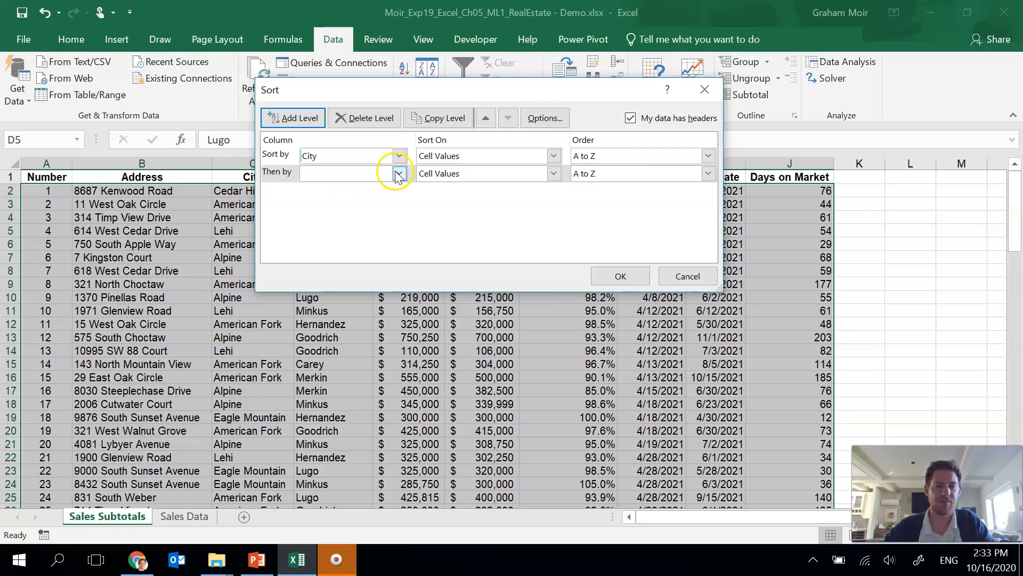
pyautogui.click(399, 174)
pyautogui.click(362, 219)
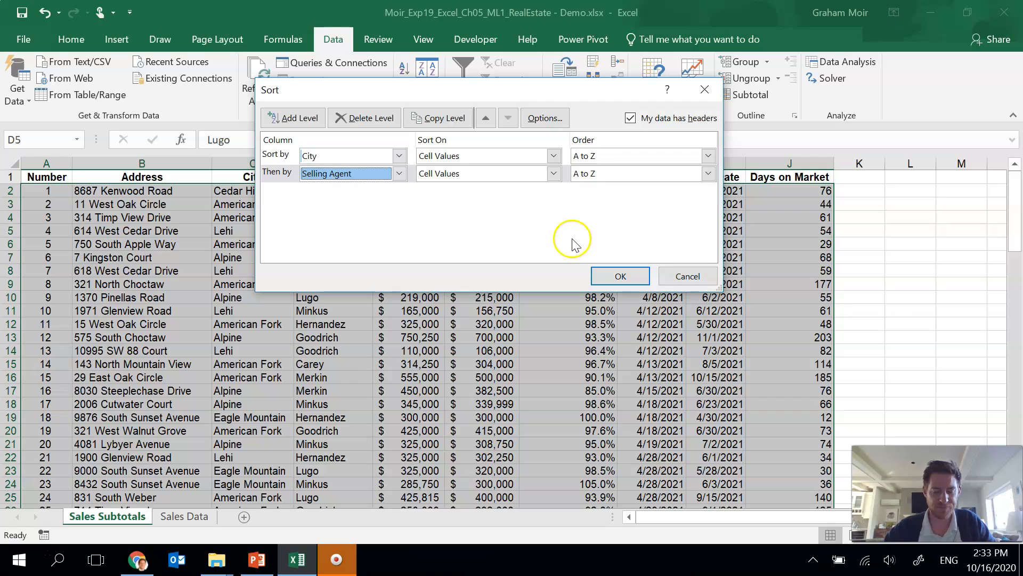
# Step: Add a third sort level by Listing Date, Oldest to Newest, and apply the sort
pyautogui.click(295, 117)
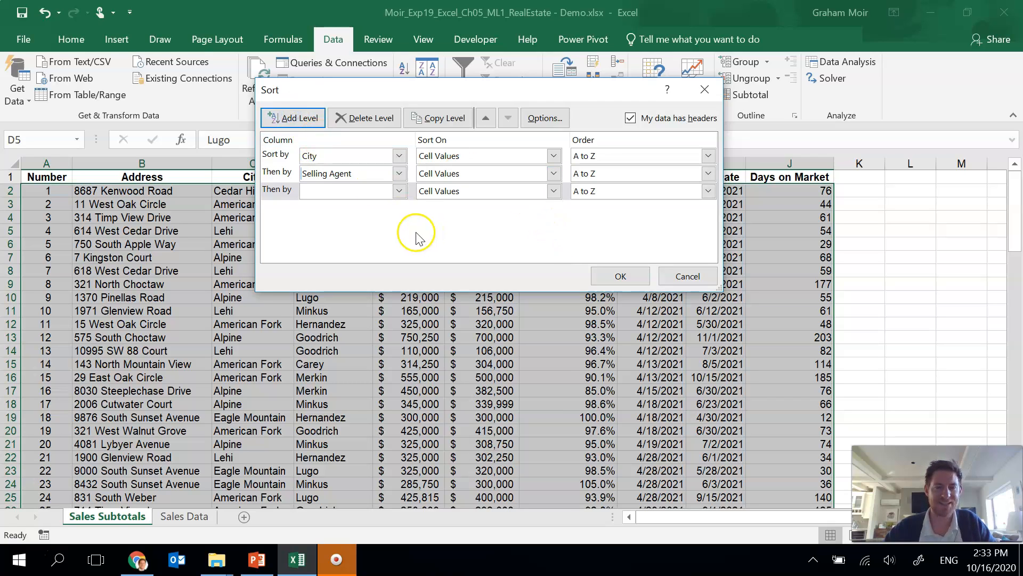
pyautogui.click(400, 191)
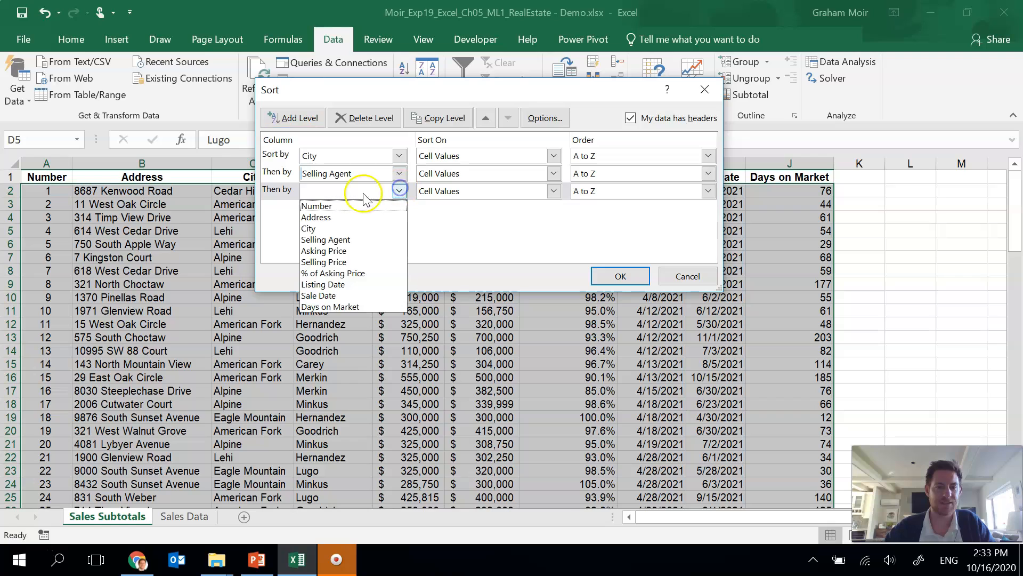
pyautogui.click(344, 283)
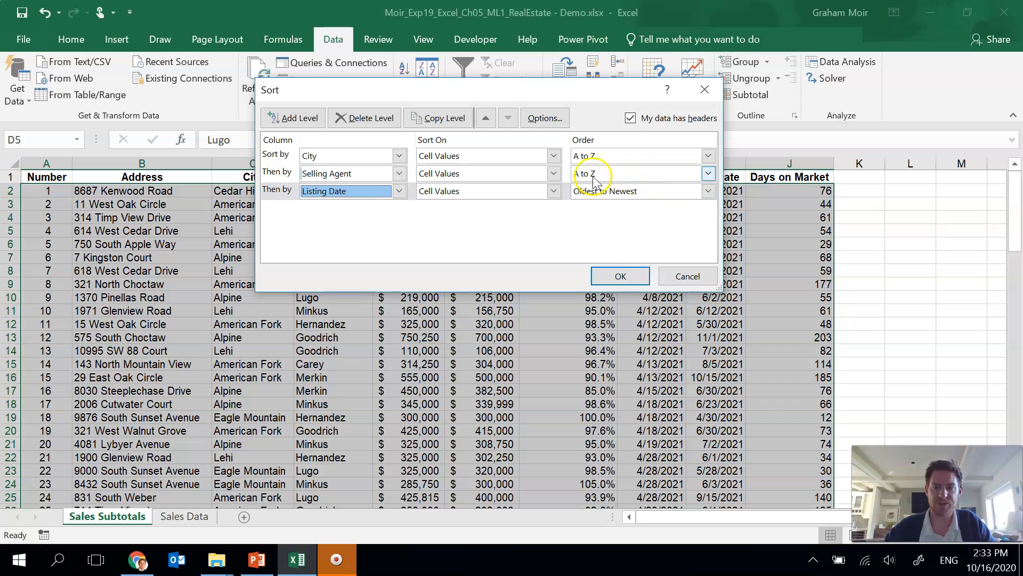
pyautogui.click(608, 281)
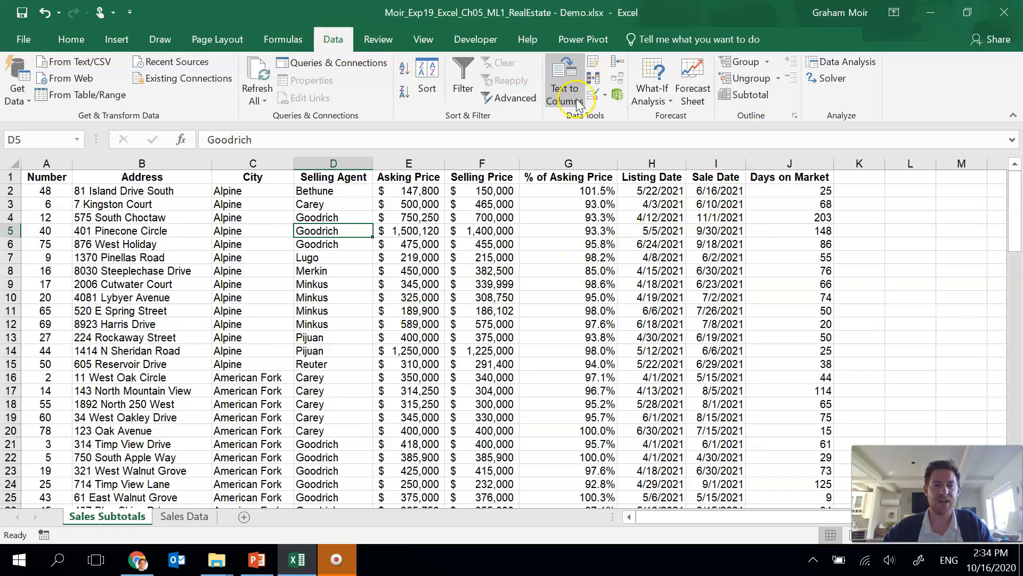
# Step: Insert subtotals at each change in City using Average for Selling Price, % of Asking Price and Days on Market
pyautogui.click(768, 101)
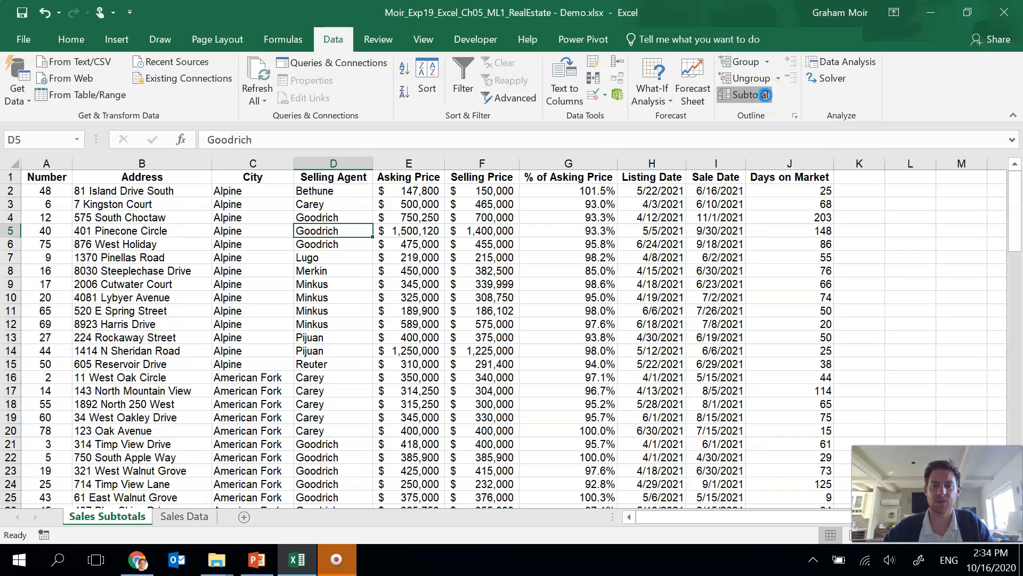
pyautogui.click(492, 151)
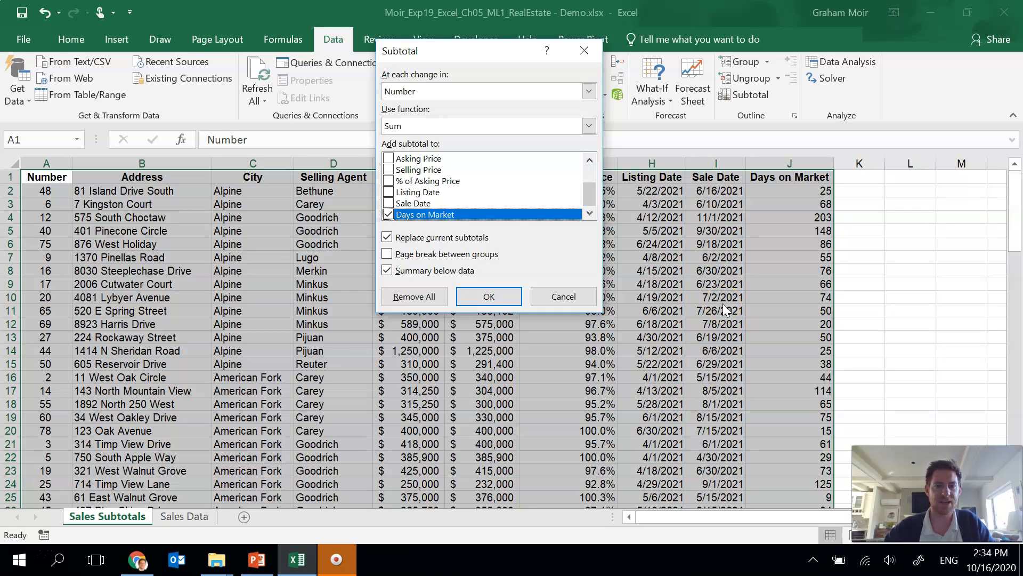
pyautogui.click(589, 91)
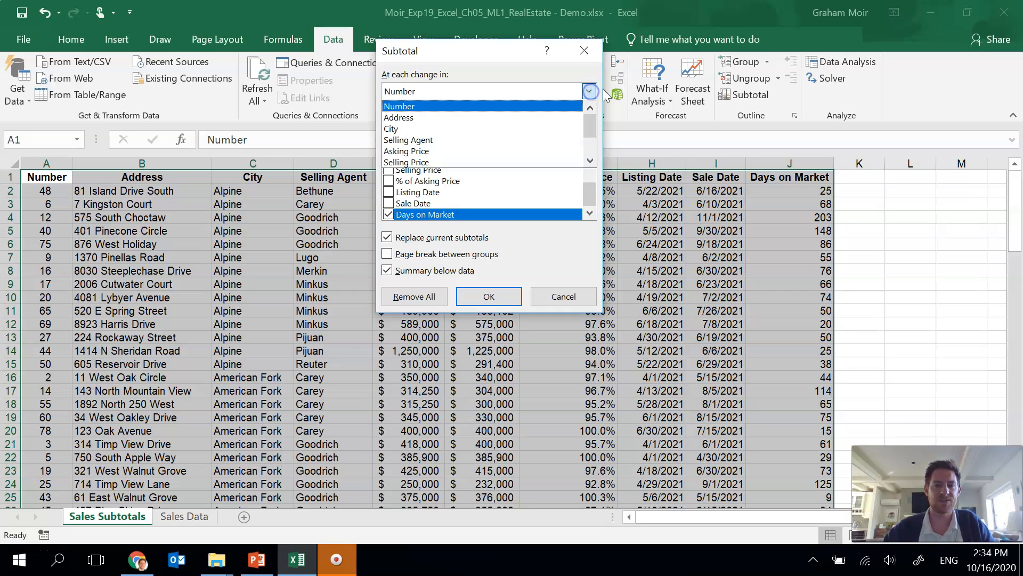
pyautogui.click(534, 134)
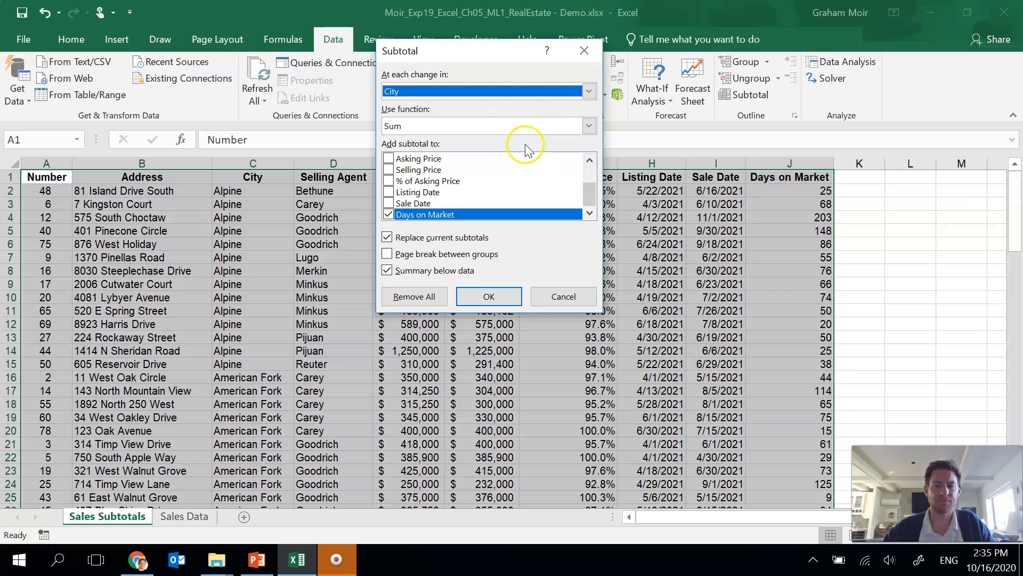
pyautogui.click(589, 132)
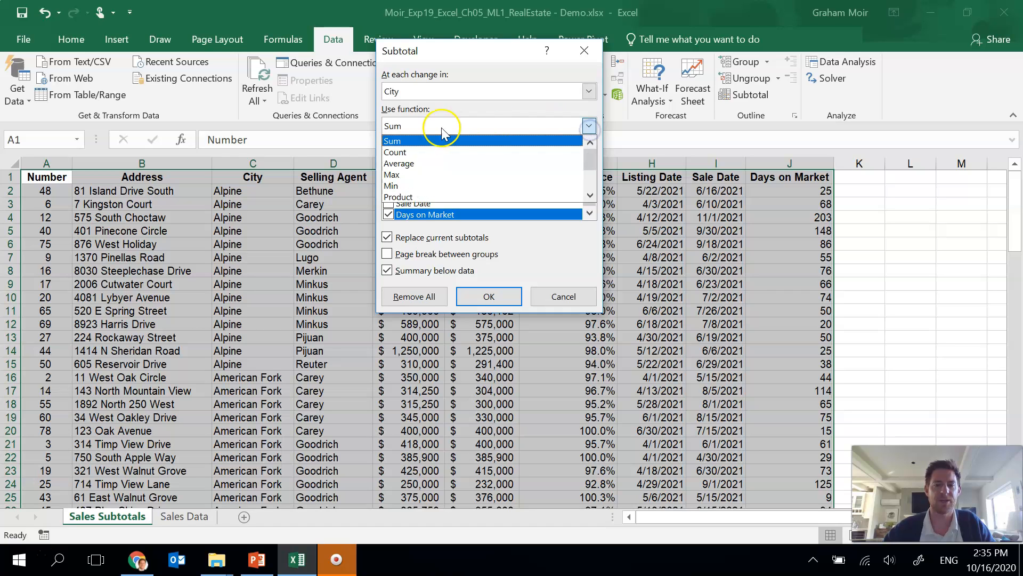
pyautogui.click(411, 164)
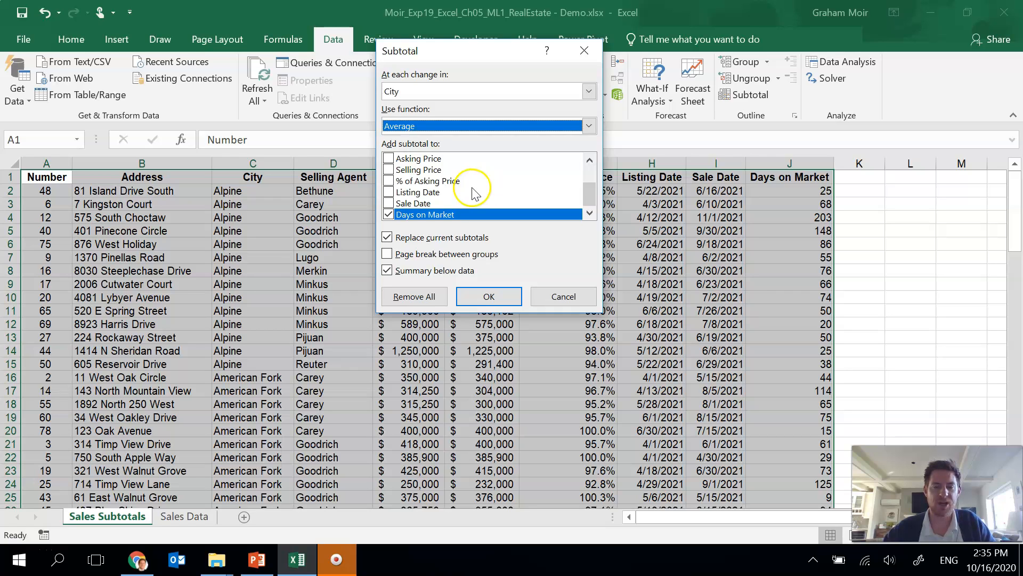
pyautogui.click(389, 170)
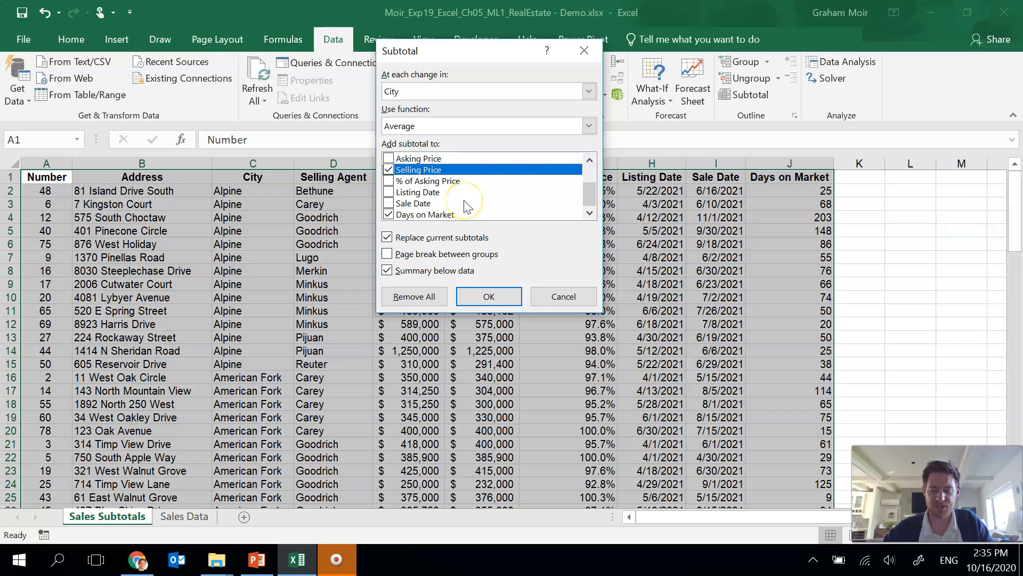
pyautogui.click(389, 182)
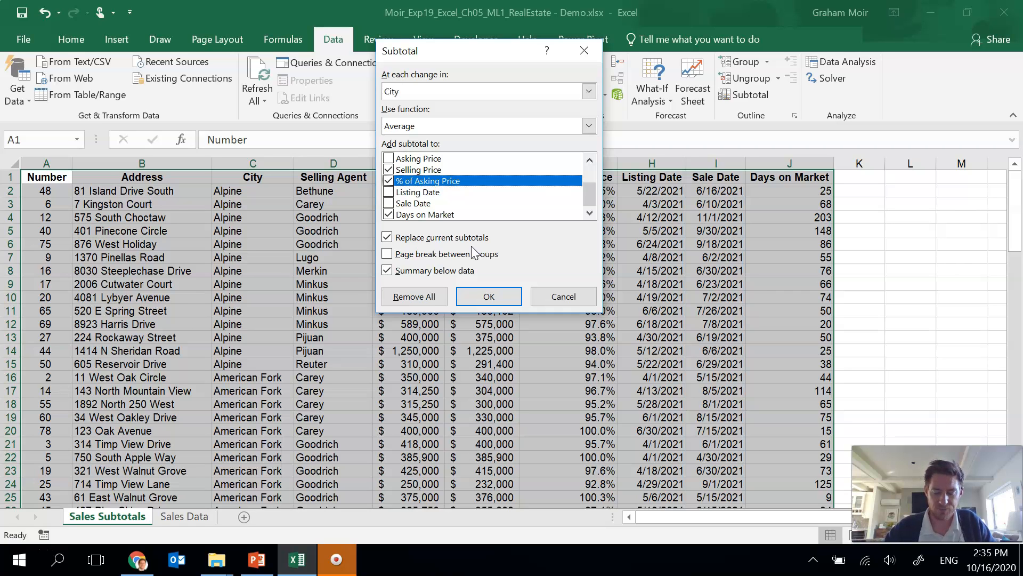
pyautogui.click(492, 296)
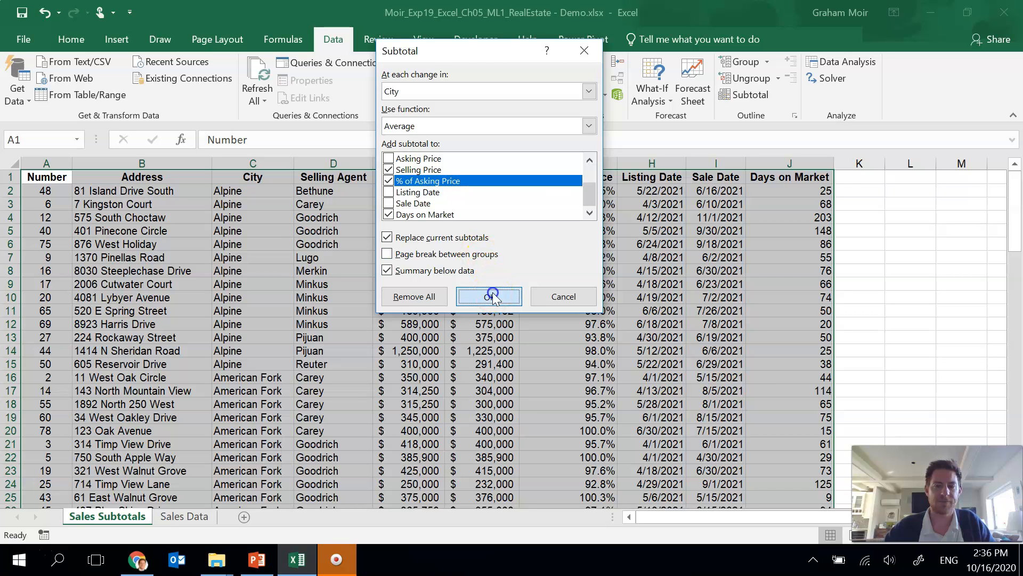
pyautogui.click(459, 293)
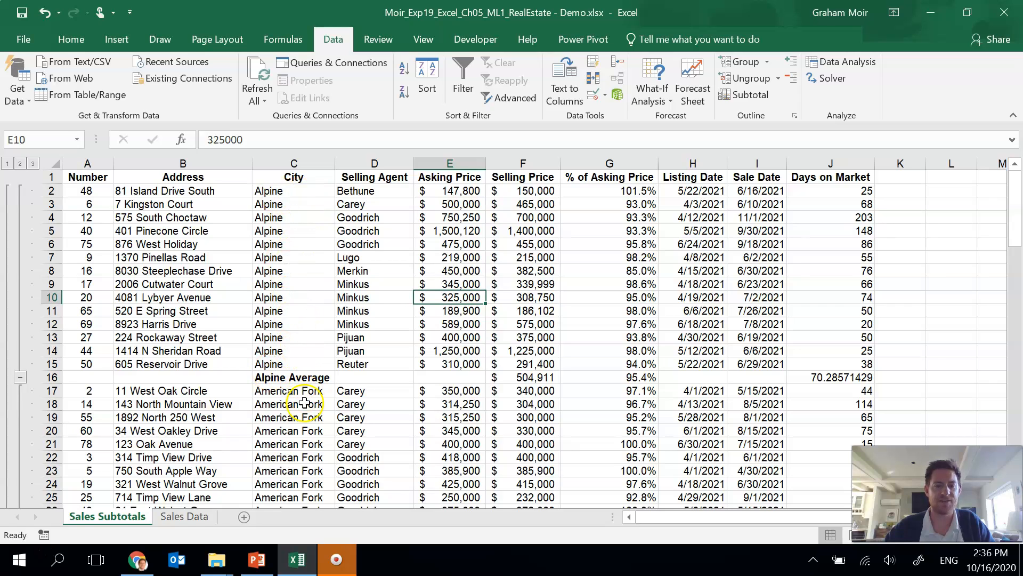
# Step: Examine the inserted city average rows and their subtotal formulas throughout the list
pyautogui.click(527, 378)
pyautogui.click(618, 376)
pyautogui.click(814, 377)
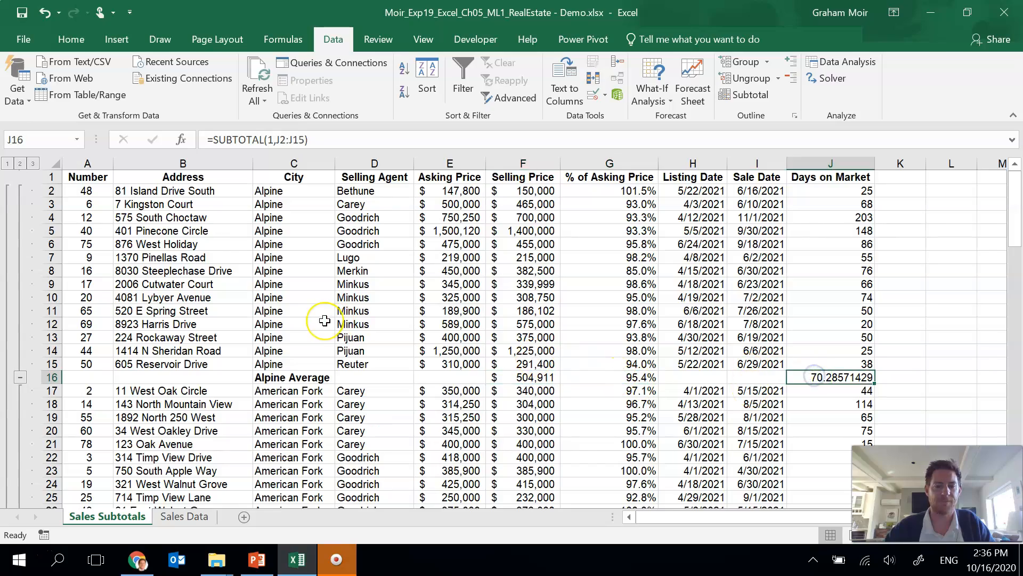
pyautogui.scroll(-11, 325, 320)
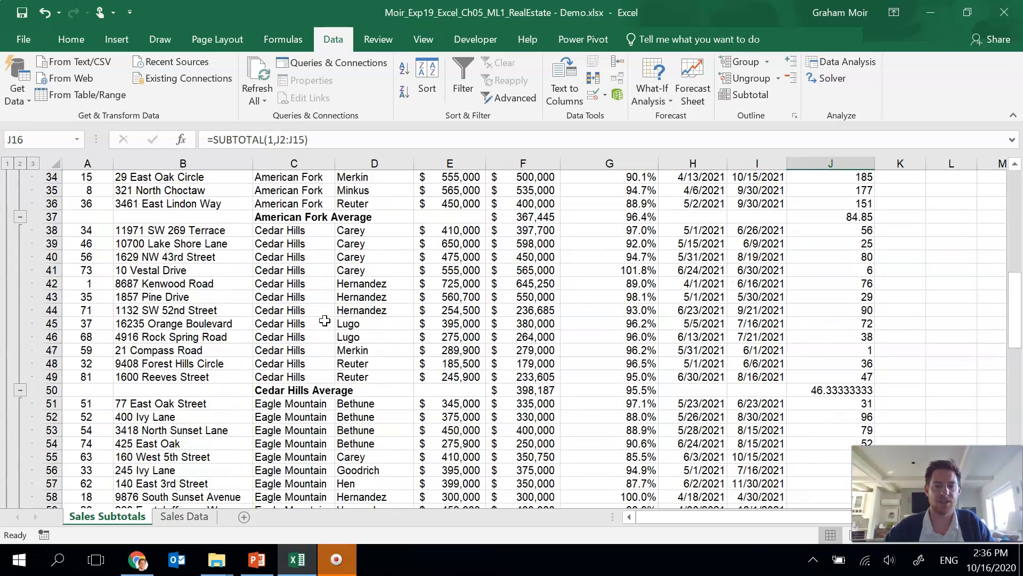
pyautogui.scroll(-7, 325, 320)
pyautogui.scroll(14, 325, 320)
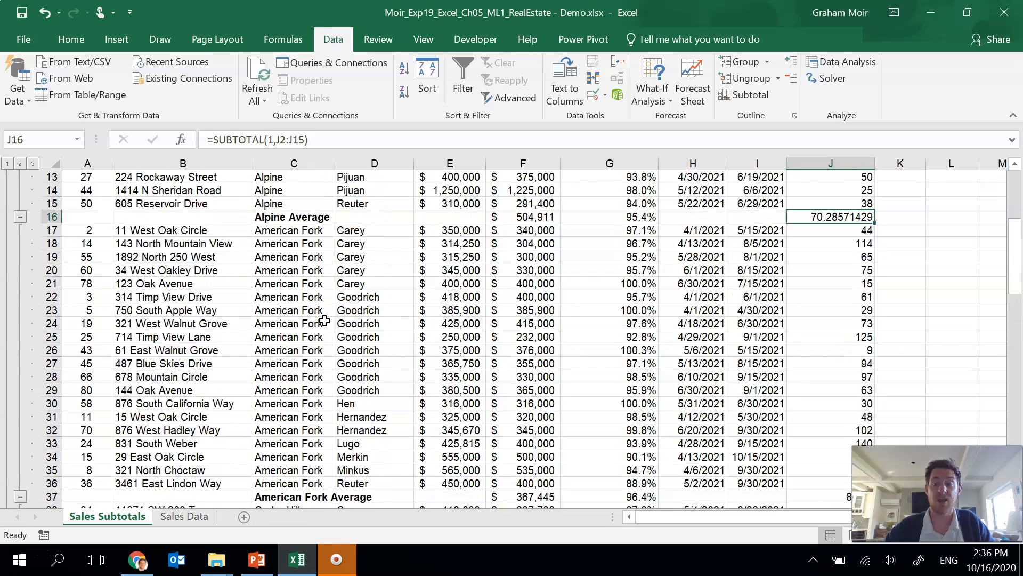
pyautogui.scroll(4, 325, 321)
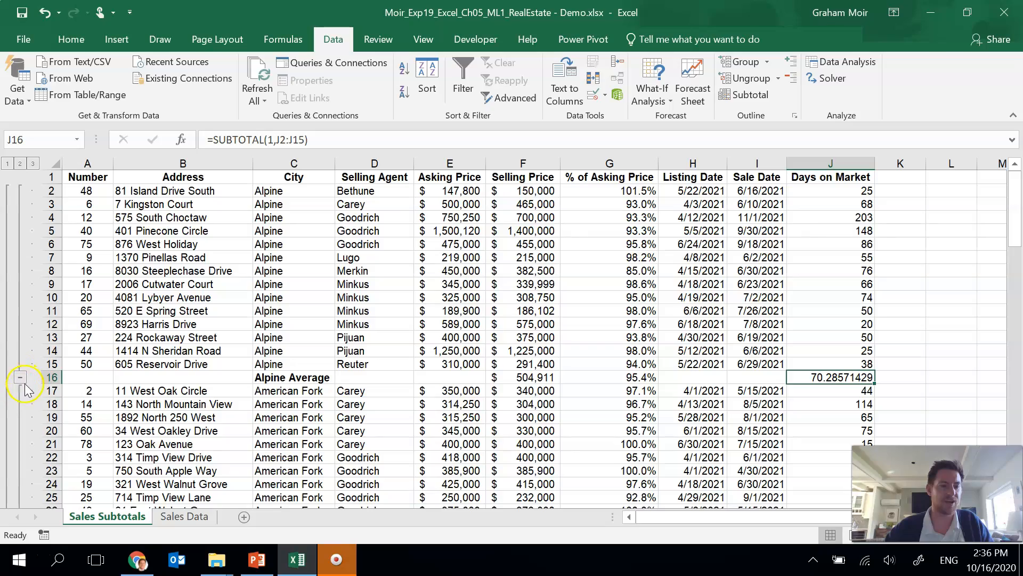
pyautogui.scroll(-12, 21, 368)
pyautogui.scroll(-8, 24, 341)
pyautogui.scroll(9, 8, 311)
pyautogui.scroll(10, 7, 311)
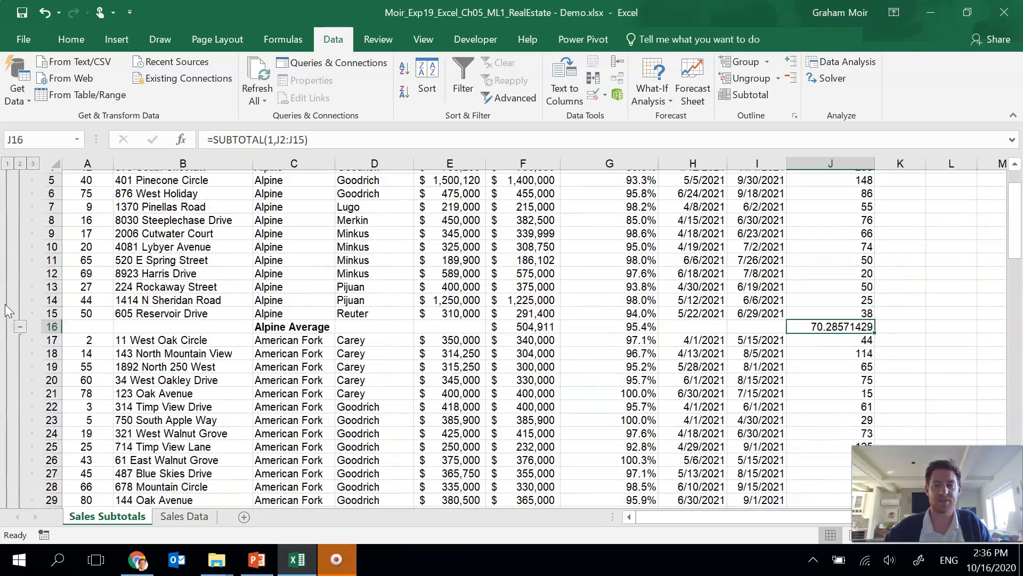
pyautogui.scroll(2, 5, 309)
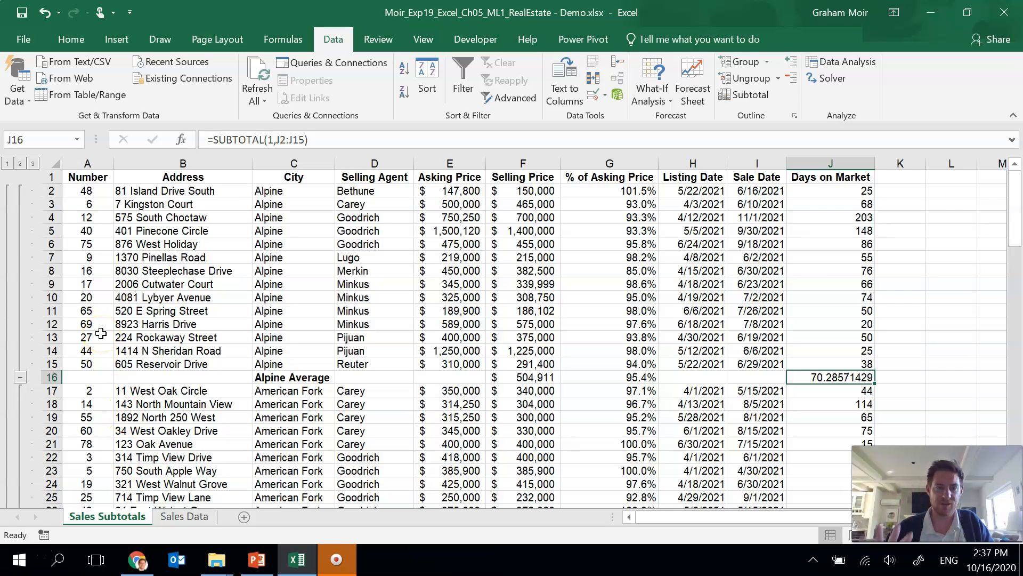
# Step: Collapse the outline to level 2 so only the city averages and grand average show
pyautogui.click(20, 163)
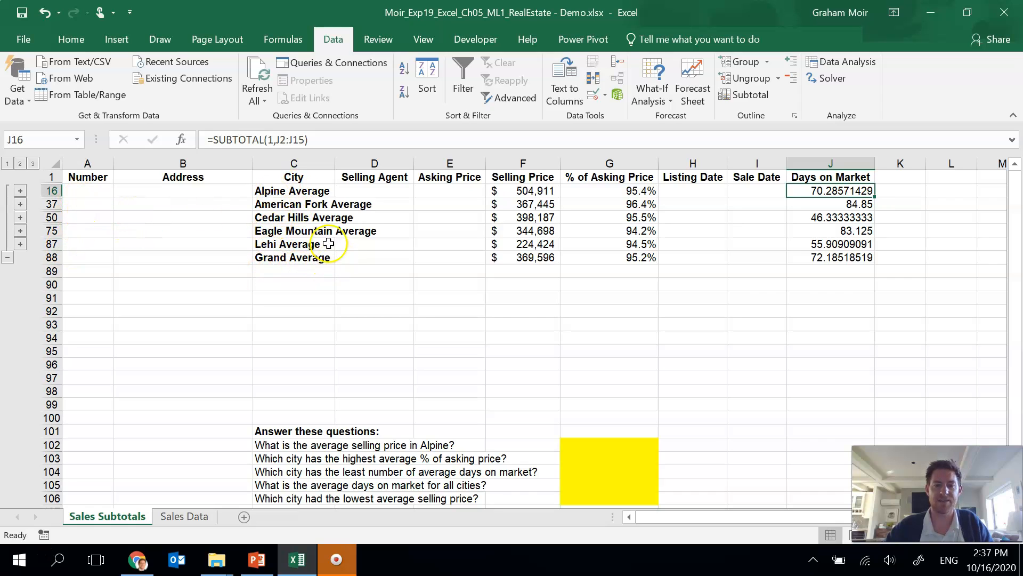
pyautogui.click(7, 164)
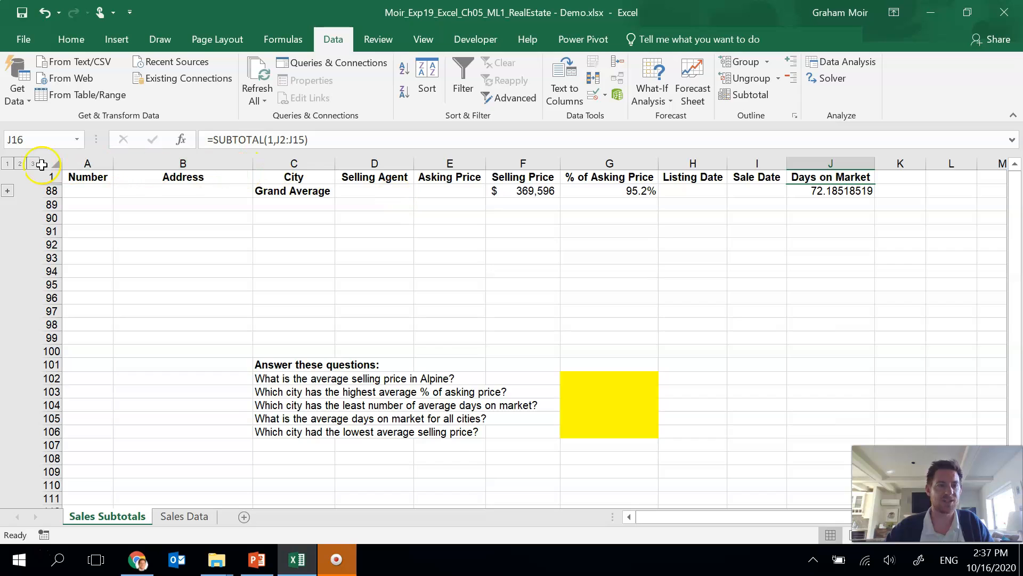
pyautogui.click(21, 163)
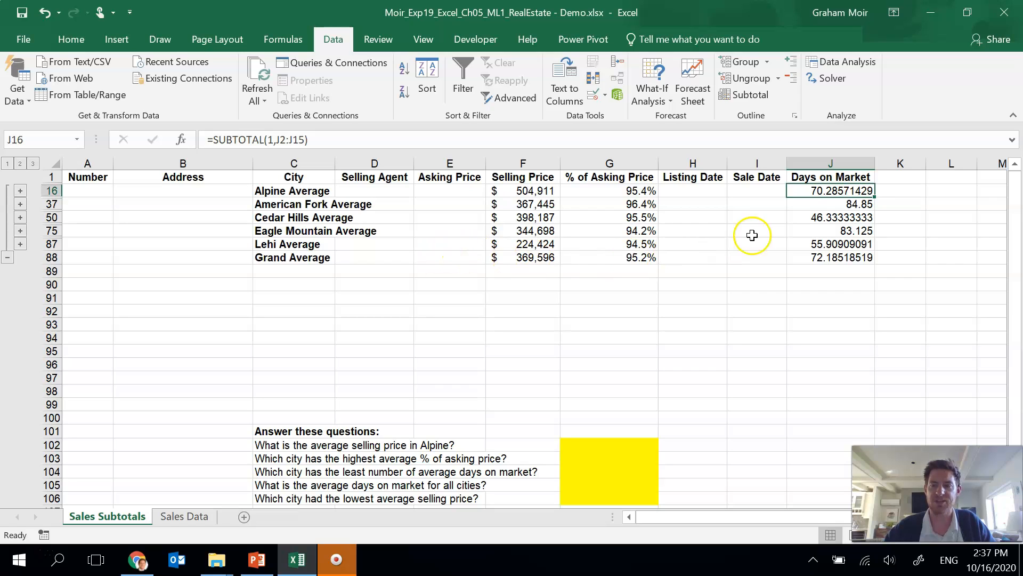
# Step: Format the Days on Market averages as Number with no decimal places
pyautogui.moveTo(818, 192); pyautogui.dragTo(827, 257)
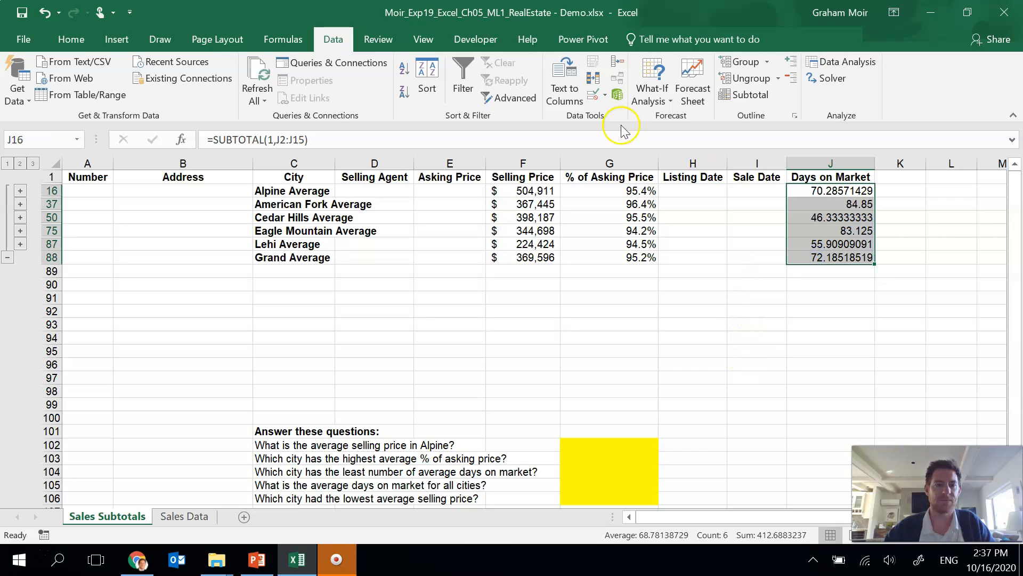
pyautogui.click(58, 37)
pyautogui.click(538, 68)
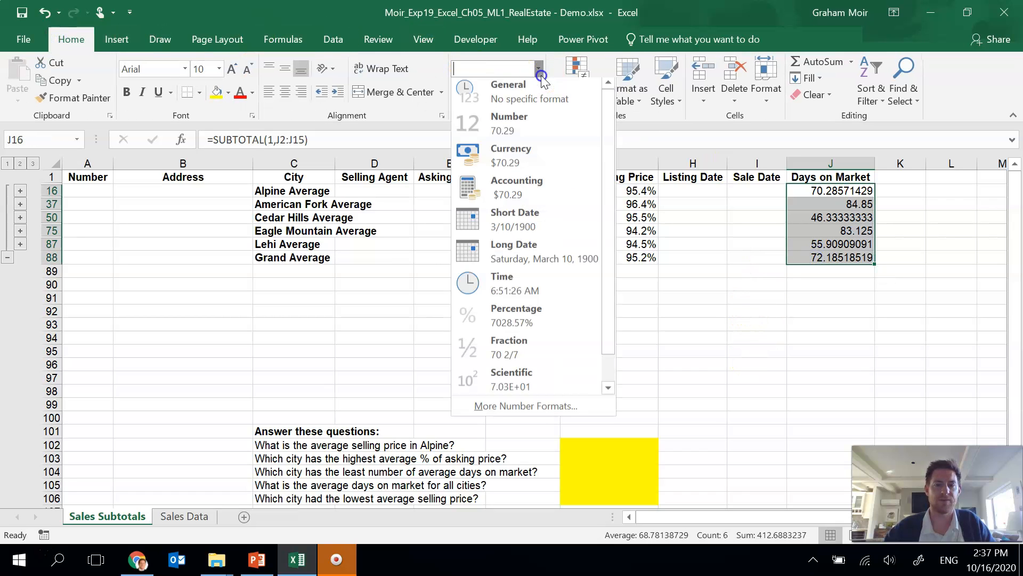
pyautogui.click(500, 127)
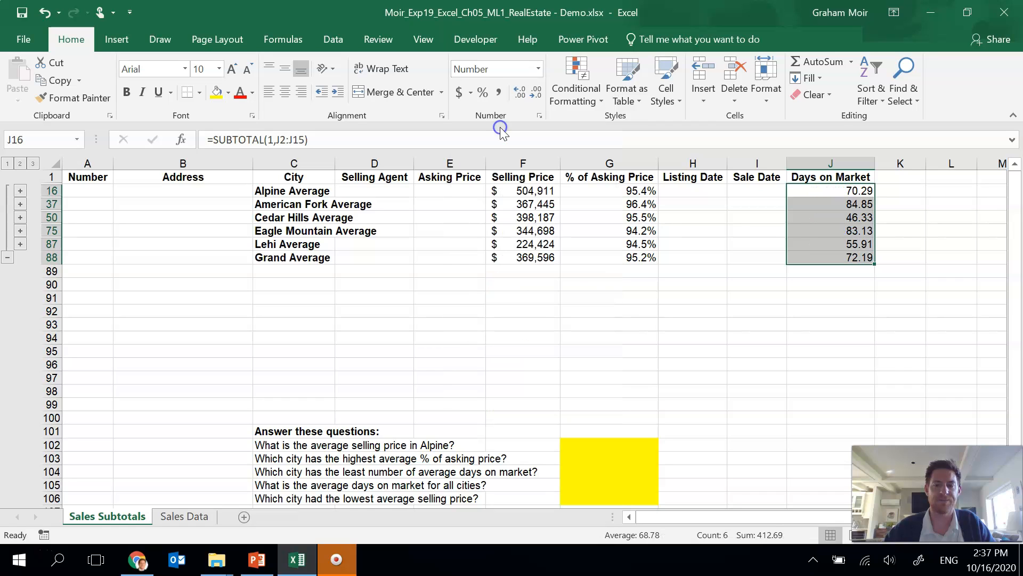
pyautogui.click(538, 96)
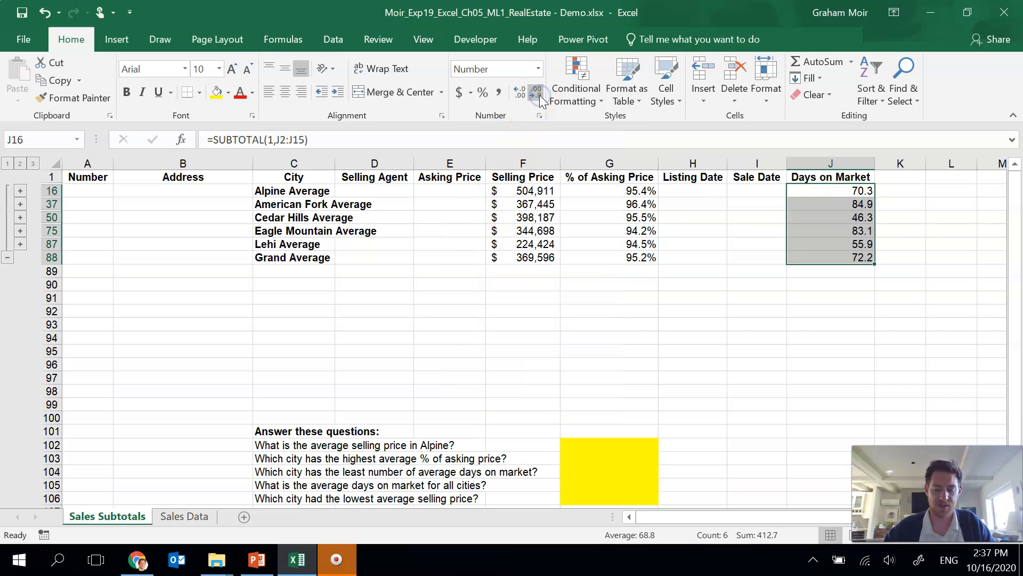
pyautogui.click(538, 96)
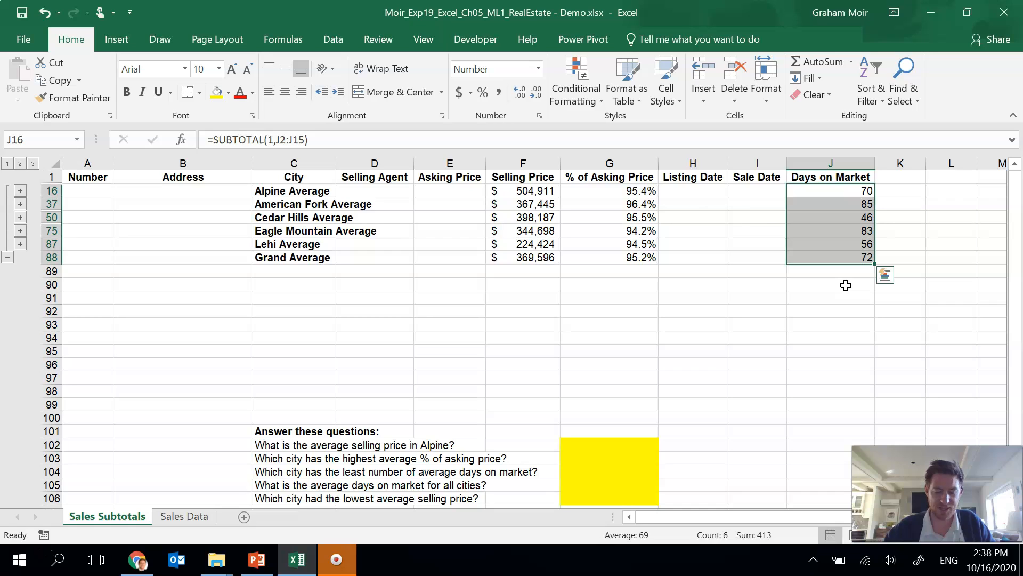
# Step: Apply Wrap Text to the Days on Market column header
pyautogui.click(601, 182)
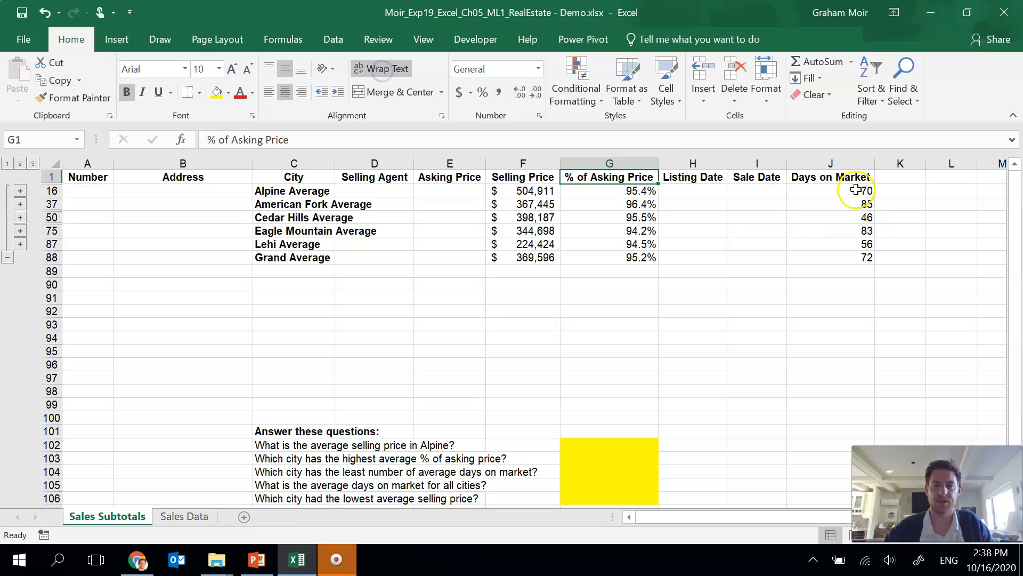
pyautogui.click(829, 177)
pyautogui.click(374, 70)
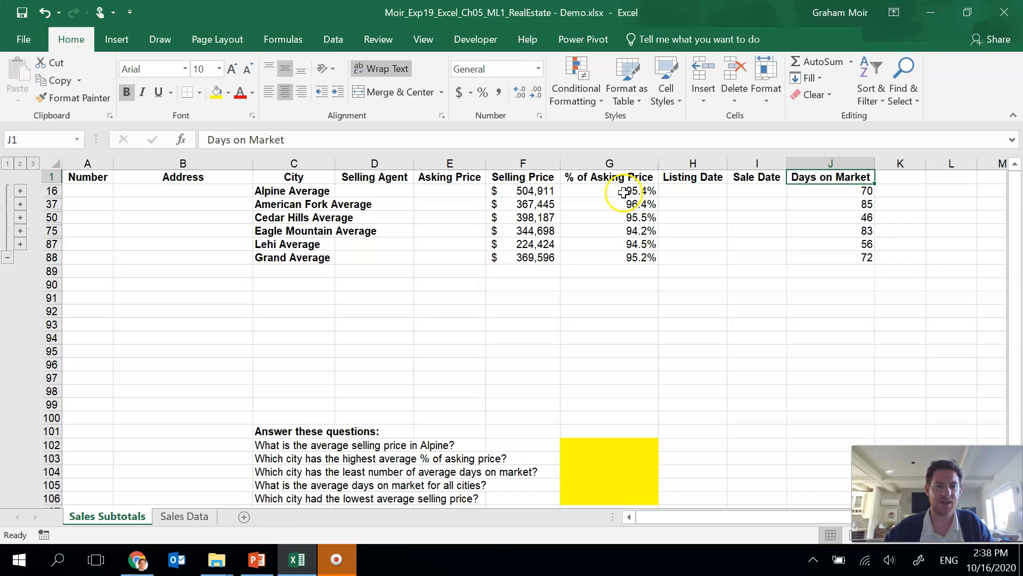
# Step: Set the print area to the City through Days on Market columns of the summarized rows
pyautogui.click(286, 179)
pyautogui.moveTo(286, 179); pyautogui.dragTo(589, 253)
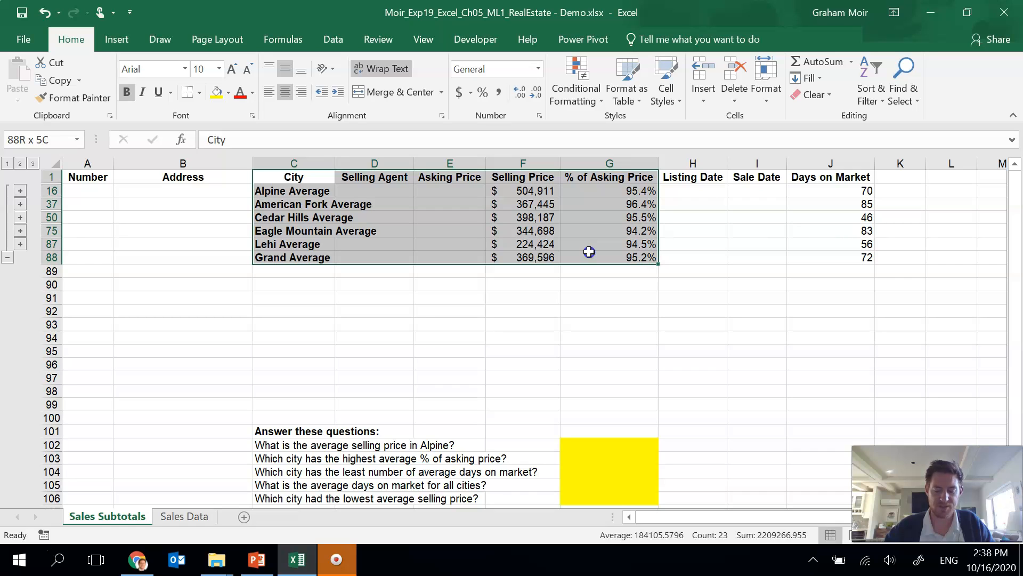
pyautogui.moveTo(589, 252); pyautogui.dragTo(852, 259)
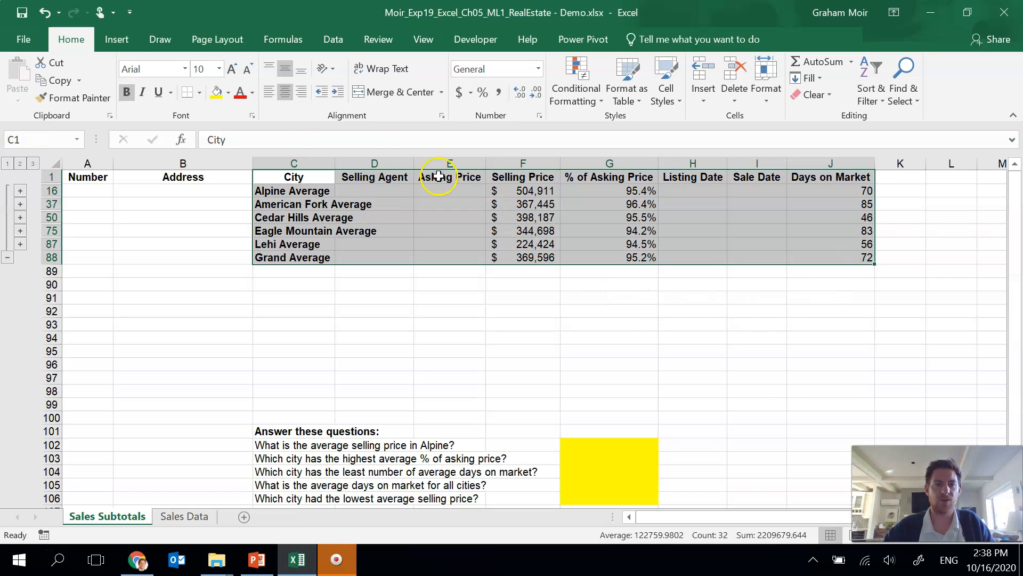
pyautogui.click(221, 43)
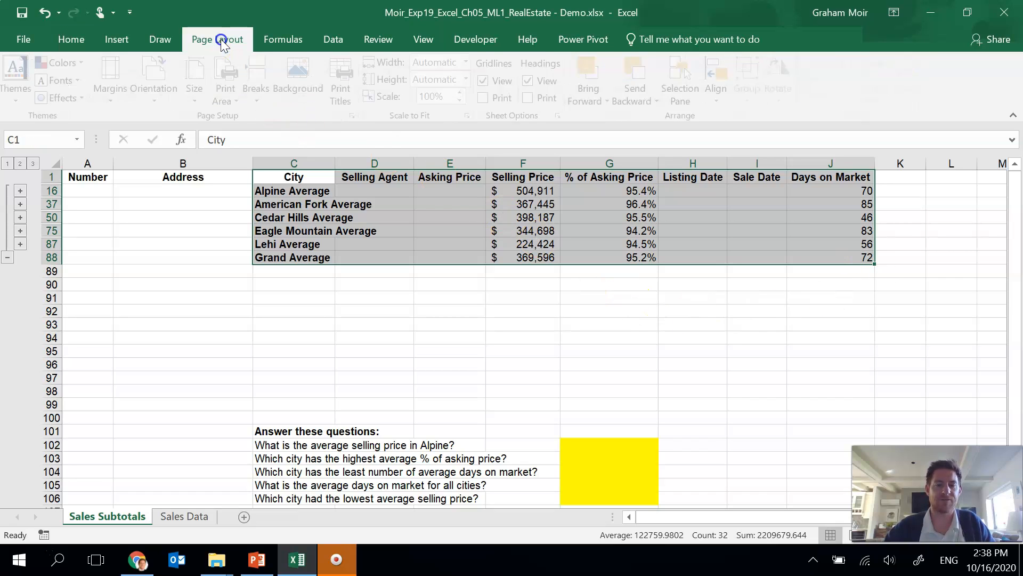
pyautogui.click(235, 91)
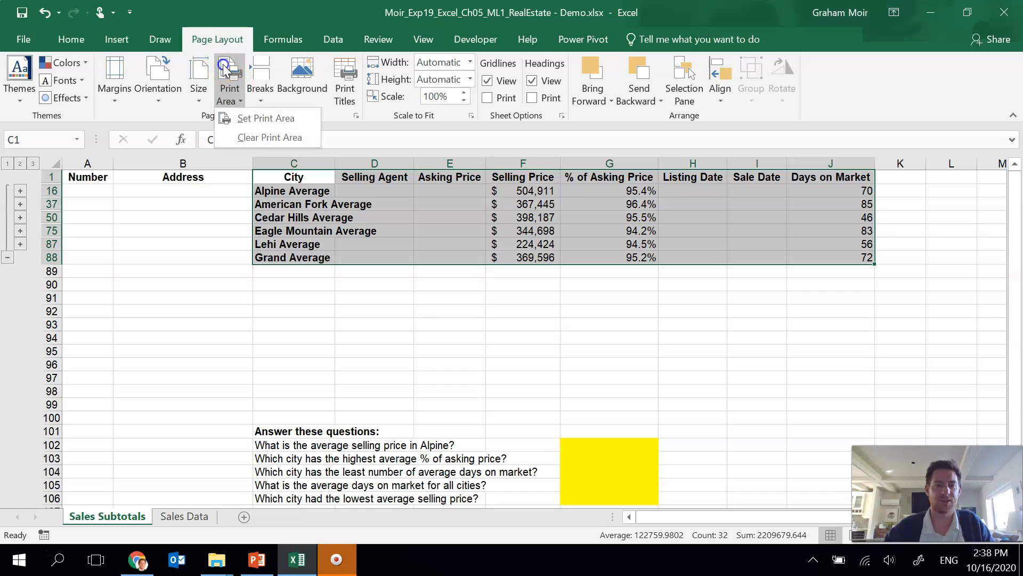
pyautogui.click(288, 124)
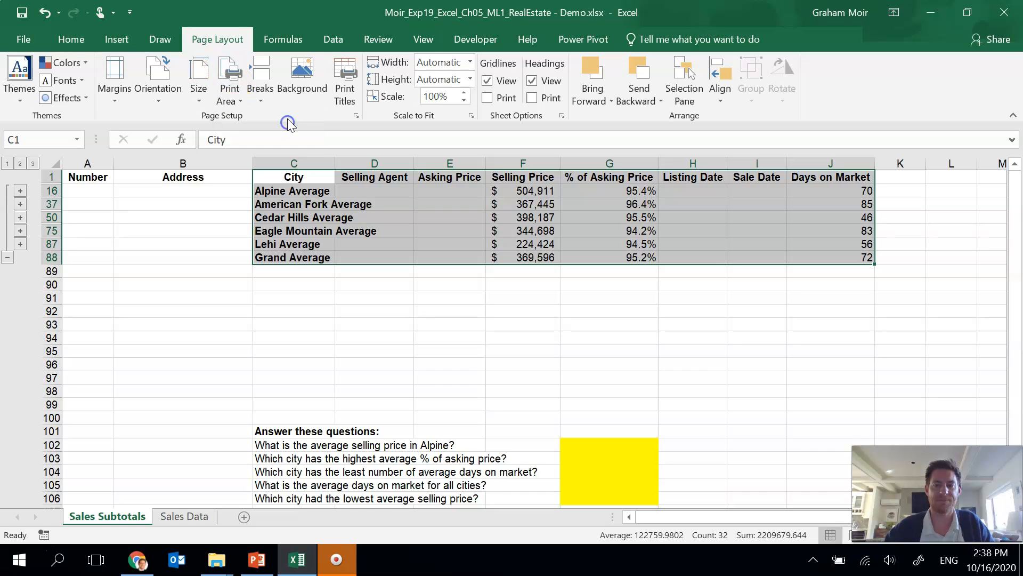
pyautogui.click(440, 273)
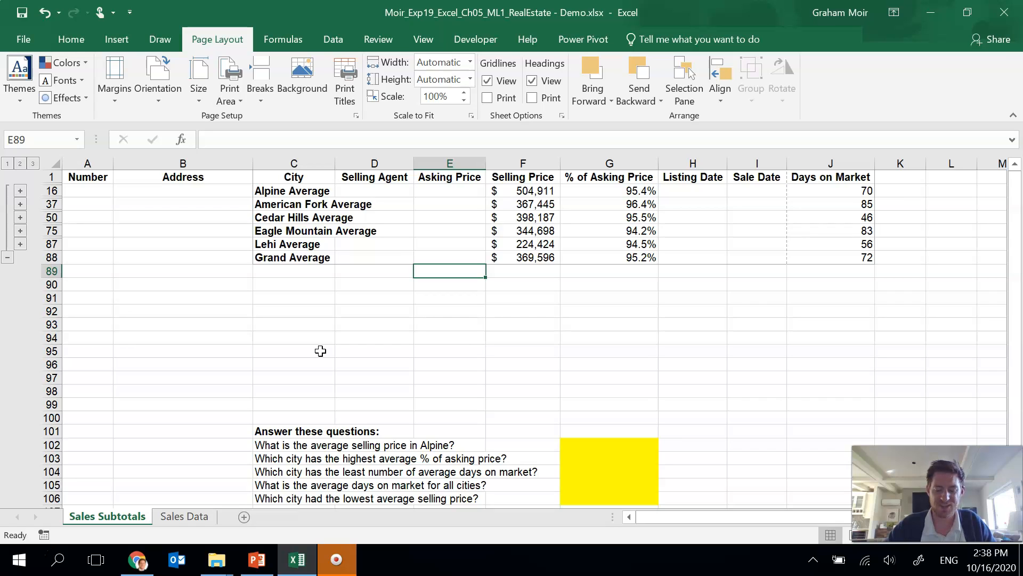
# Step: Set the width of the % of Asking Price and Days on Market columns to 10
pyautogui.click(587, 163)
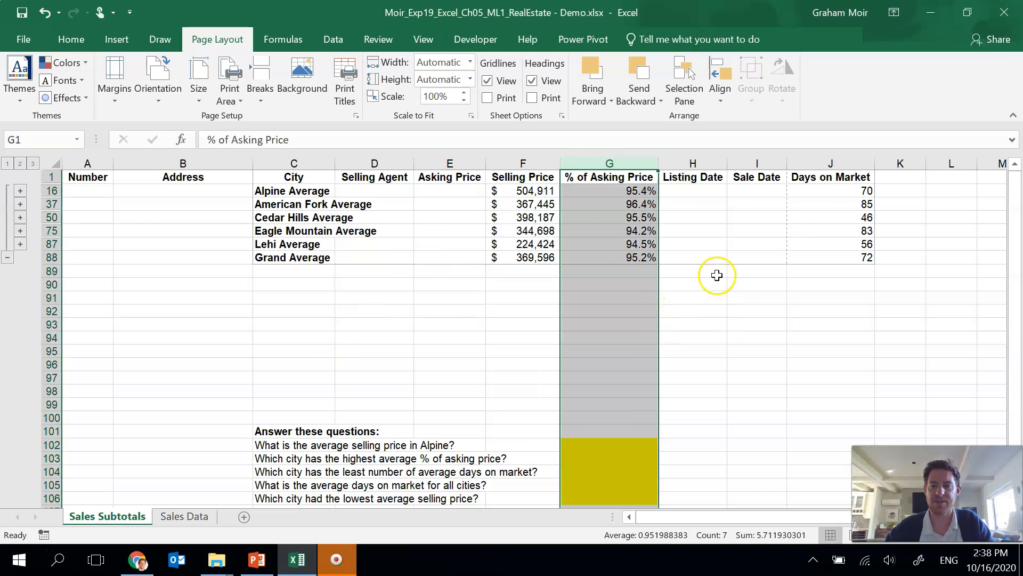
pyautogui.keyDown('ctrl'); pyautogui.click(836, 164); pyautogui.keyUp('ctrl')
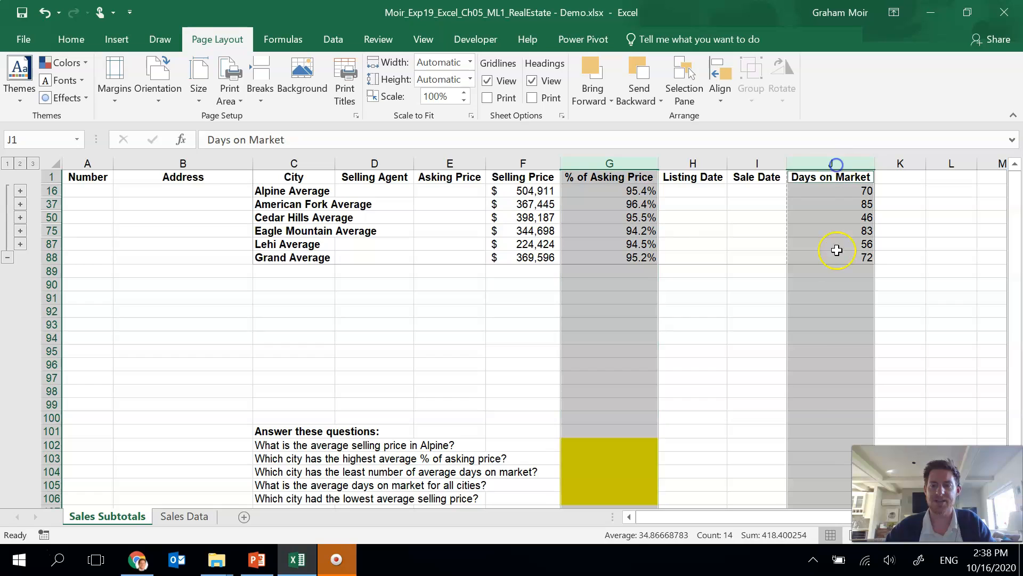
pyautogui.rightClick(614, 164)
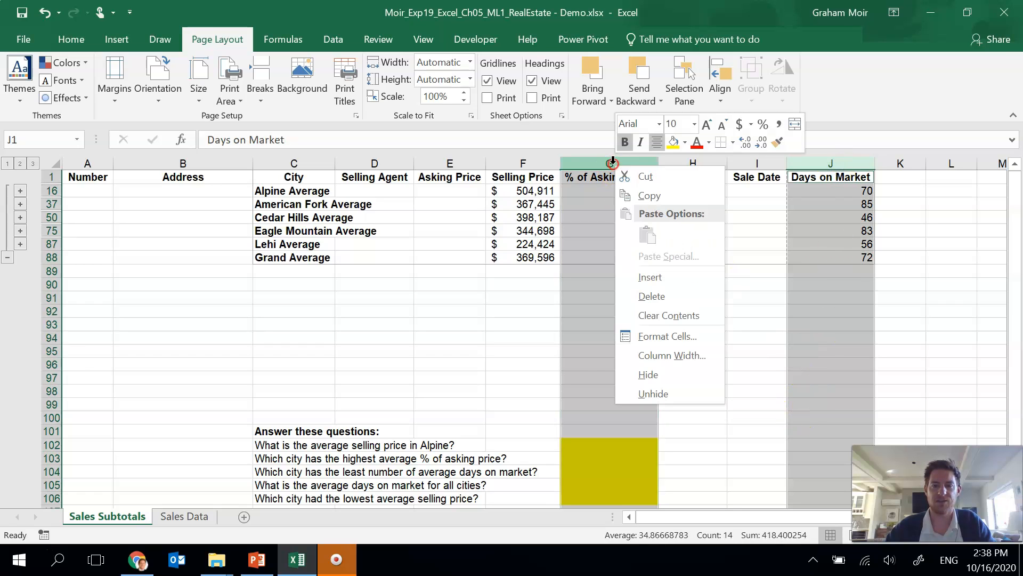
pyautogui.click(691, 356)
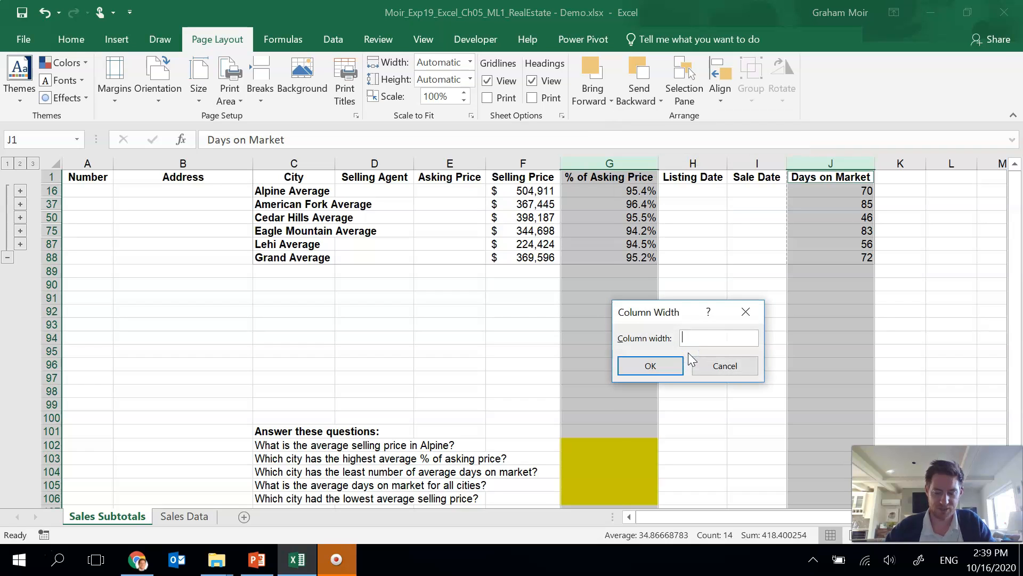
pyautogui.write('10')
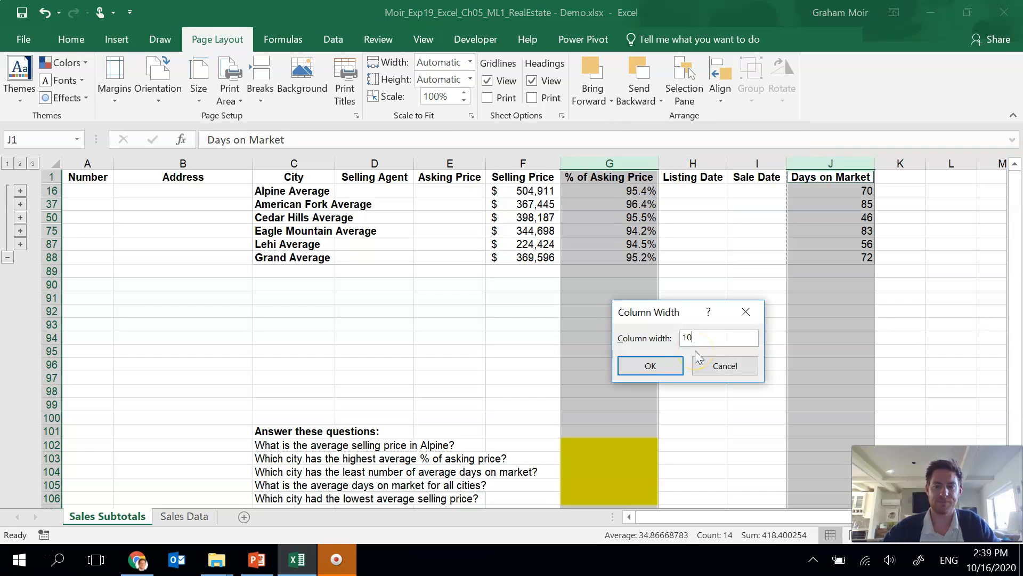
pyautogui.click(634, 367)
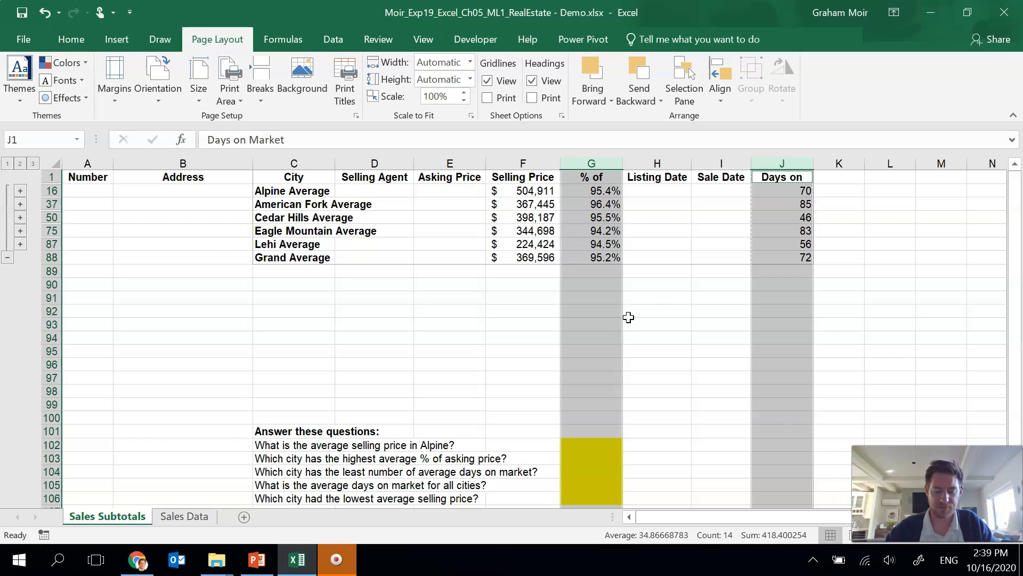
# Step: Set the header row's height to 24
pyautogui.click(48, 177)
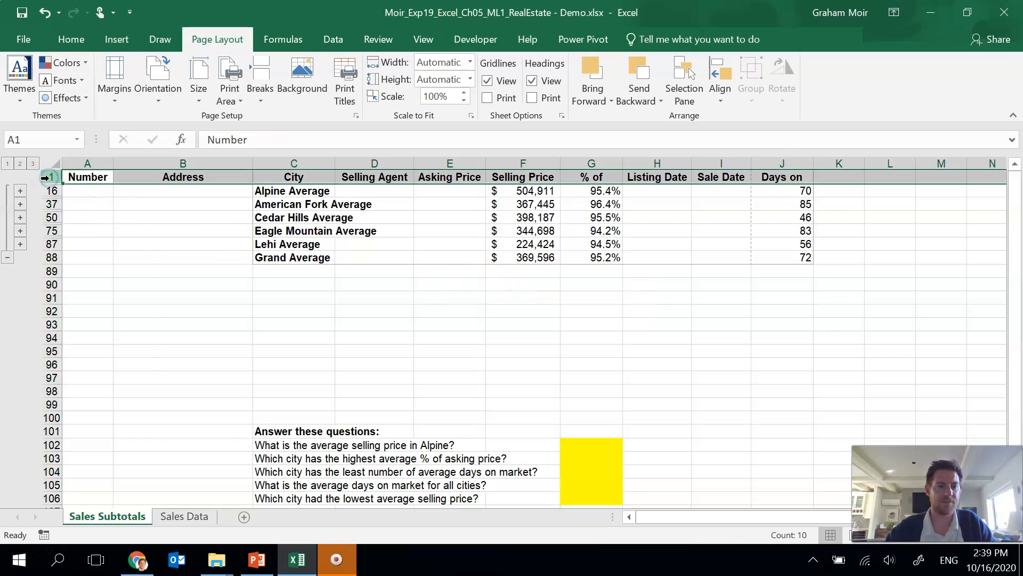
pyautogui.rightClick(48, 177)
pyautogui.click(107, 366)
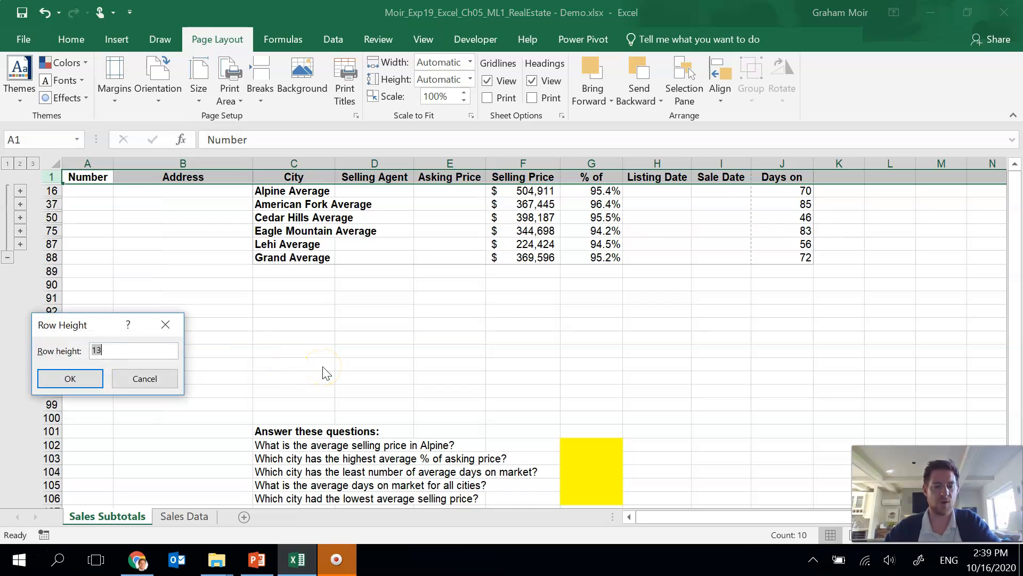
pyautogui.write('24')
pyautogui.click(85, 383)
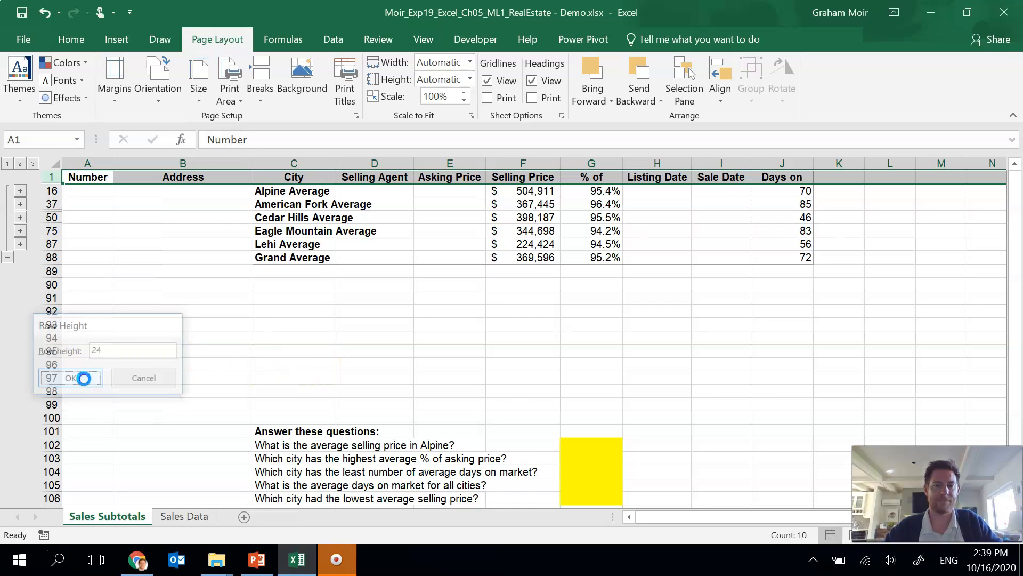
# Step: Answer the average Alpine selling price question with 504911
pyautogui.click(517, 305)
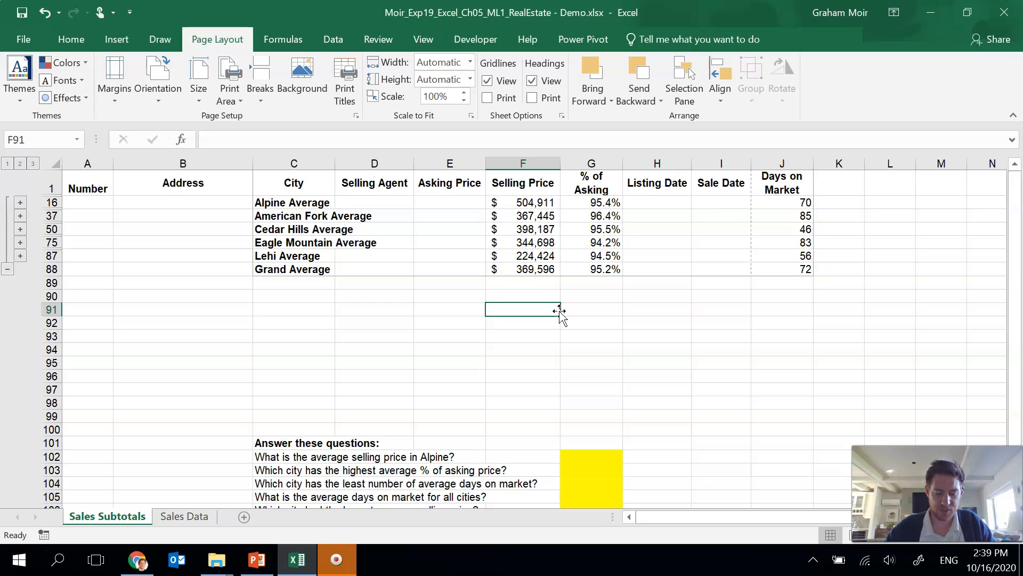
pyautogui.click(582, 440)
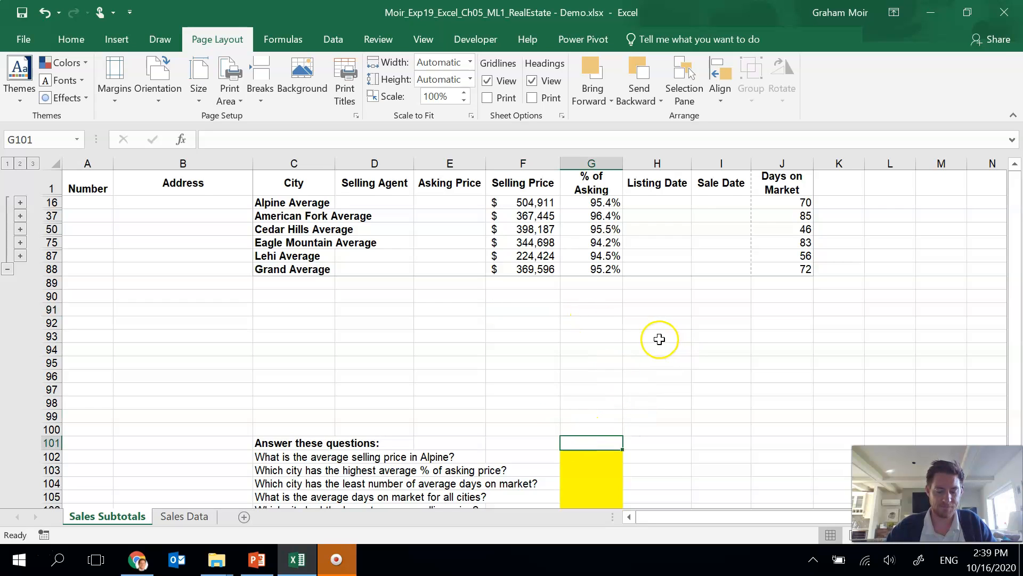
pyautogui.click(277, 444)
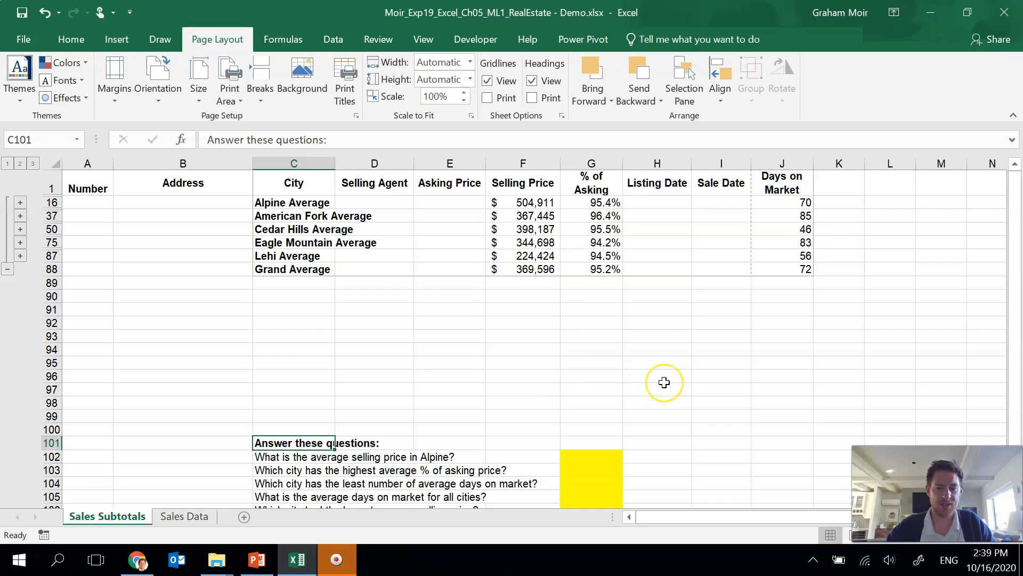
pyautogui.scroll(-1, 664, 383)
pyautogui.moveTo(1016, 263); pyautogui.dragTo(1016, 264)
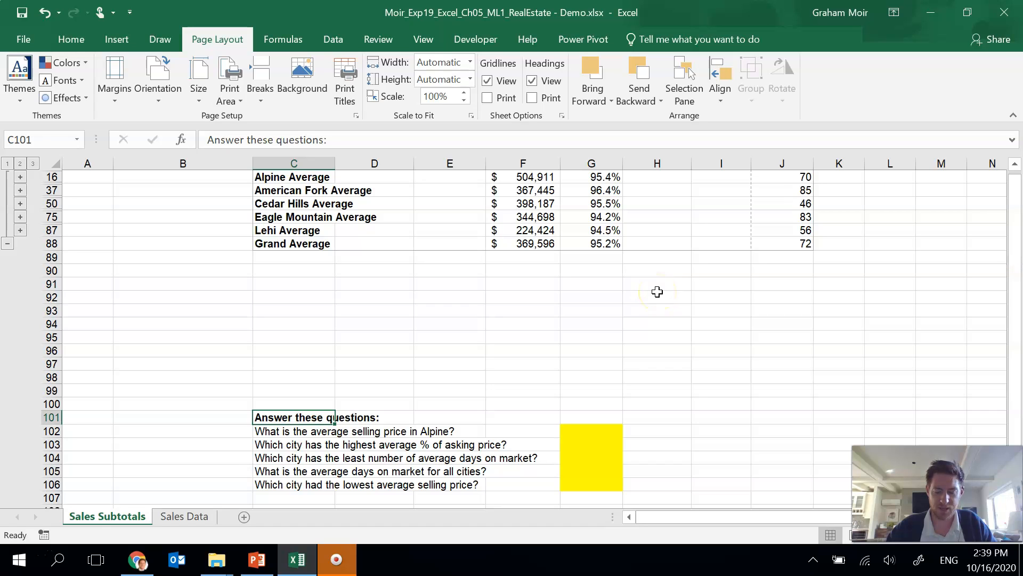
pyautogui.click(578, 430)
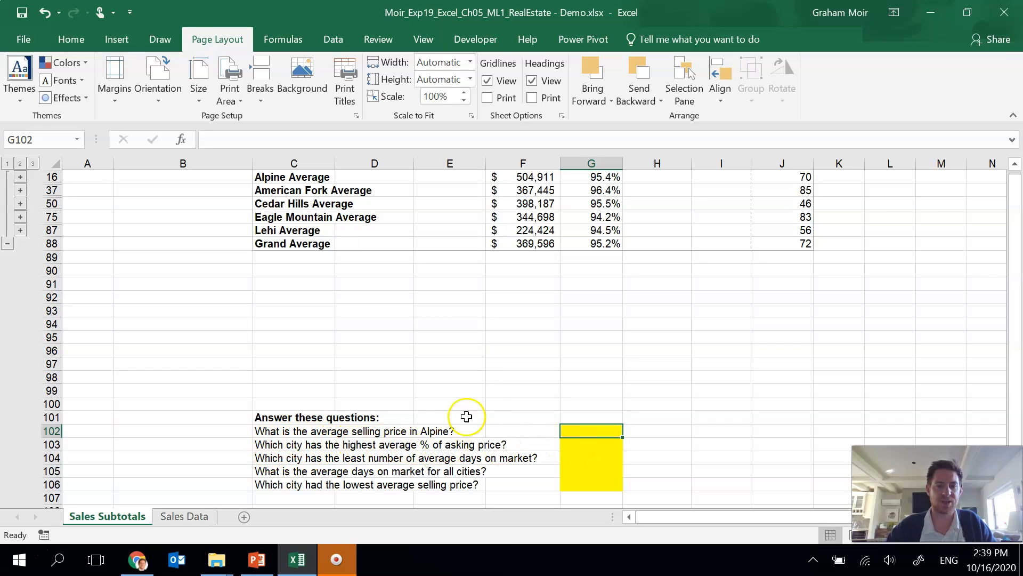
pyautogui.click(533, 177)
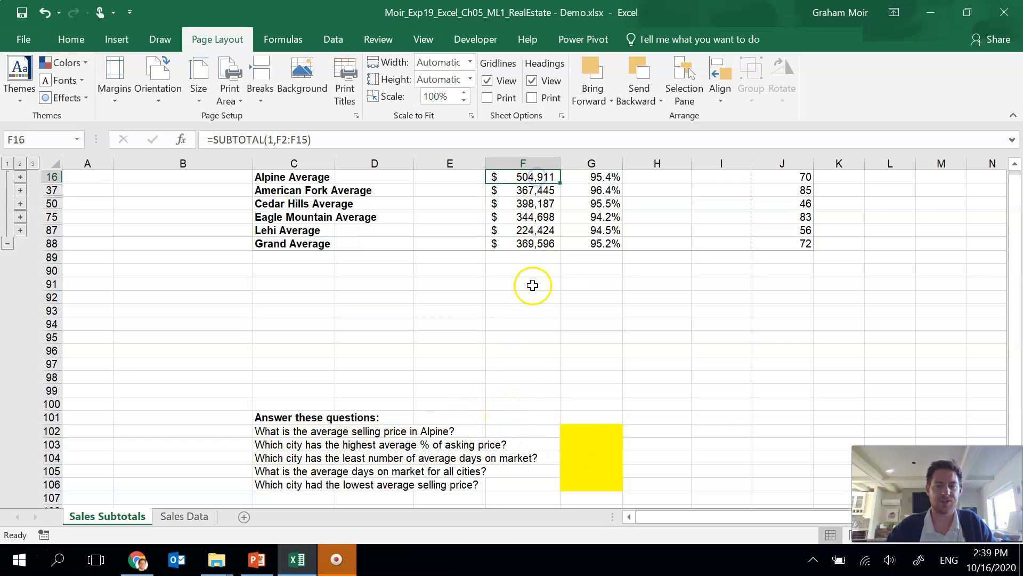
pyautogui.click(595, 433)
pyautogui.write('504911')
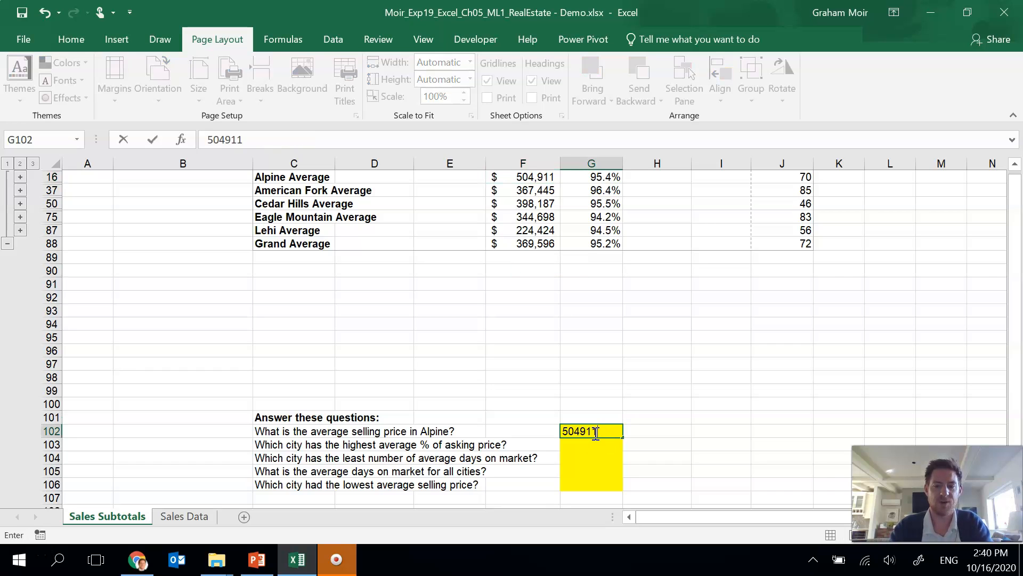
pyautogui.press('Return')
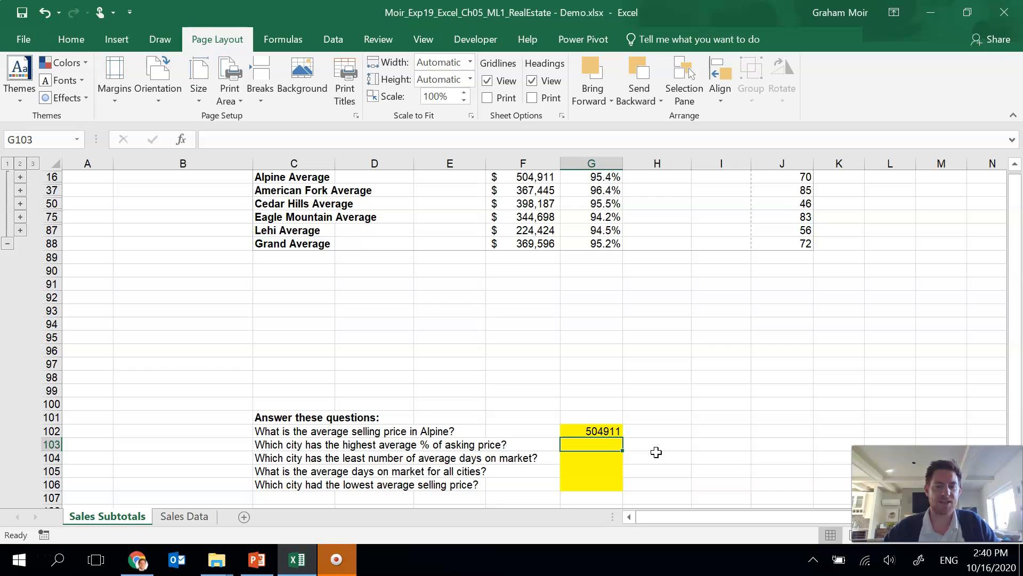
# Step: Answer the highest average % of asking price question with American Fork
pyautogui.click(616, 192)
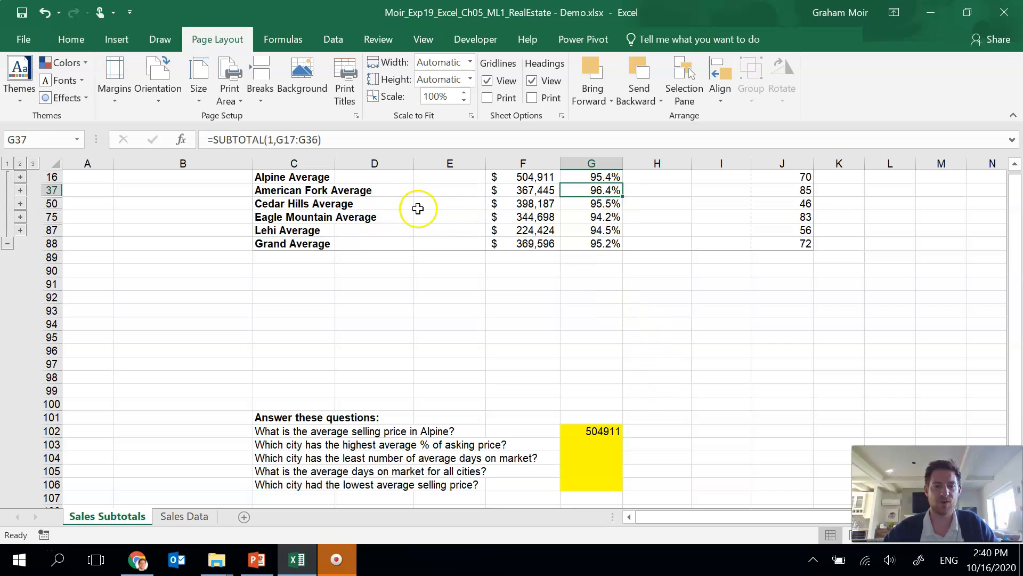
pyautogui.click(595, 449)
pyautogui.write('Am')
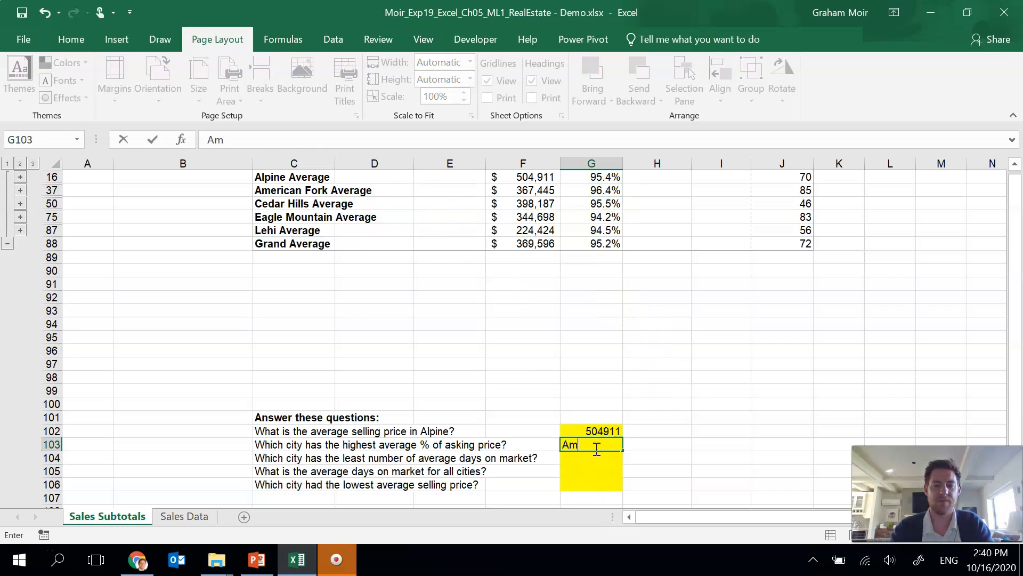
pyautogui.write('erican Fork')
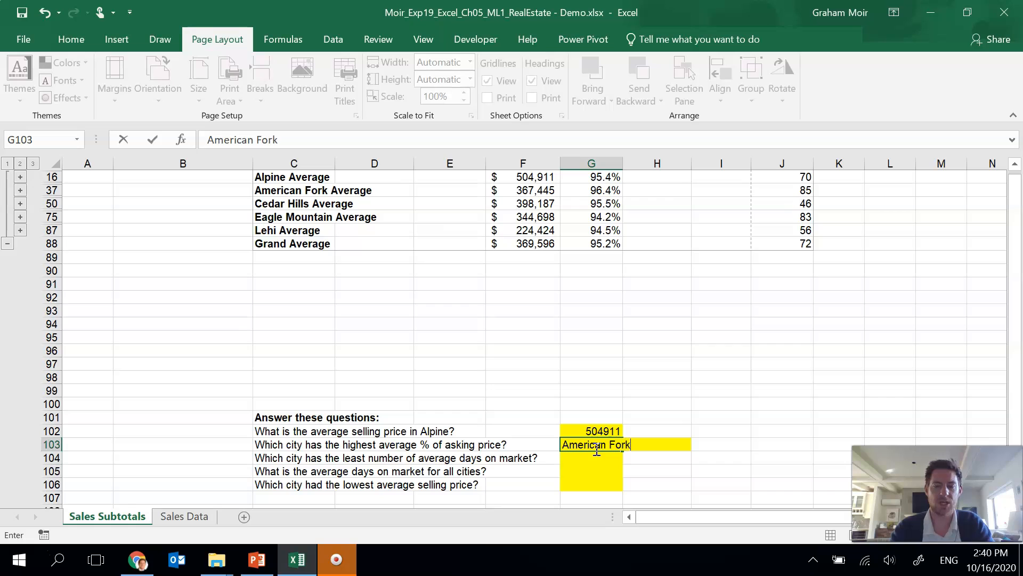
pyautogui.press('Return')
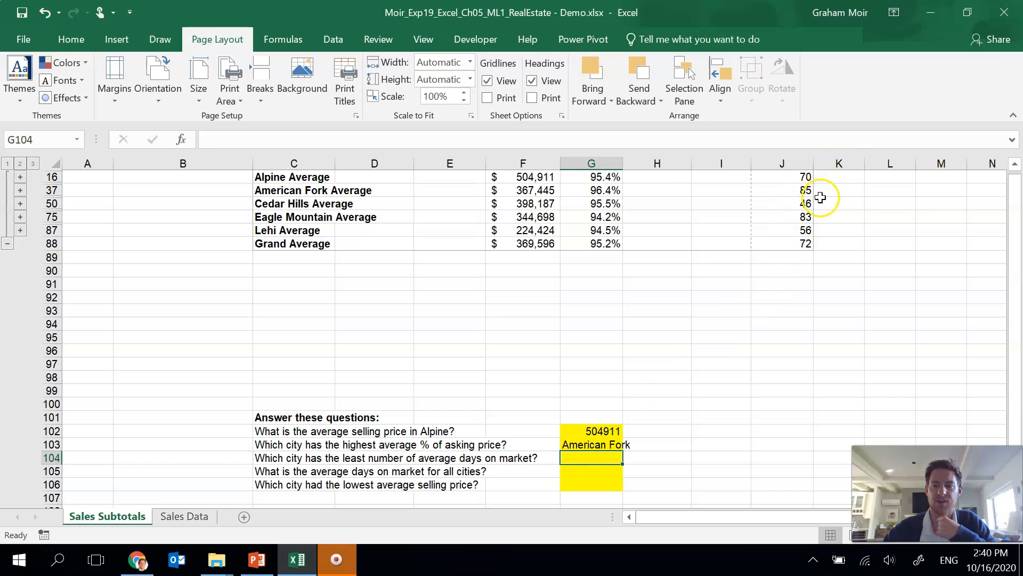
# Step: Answer the least average days on market question with Cedar Hills
pyautogui.click(777, 203)
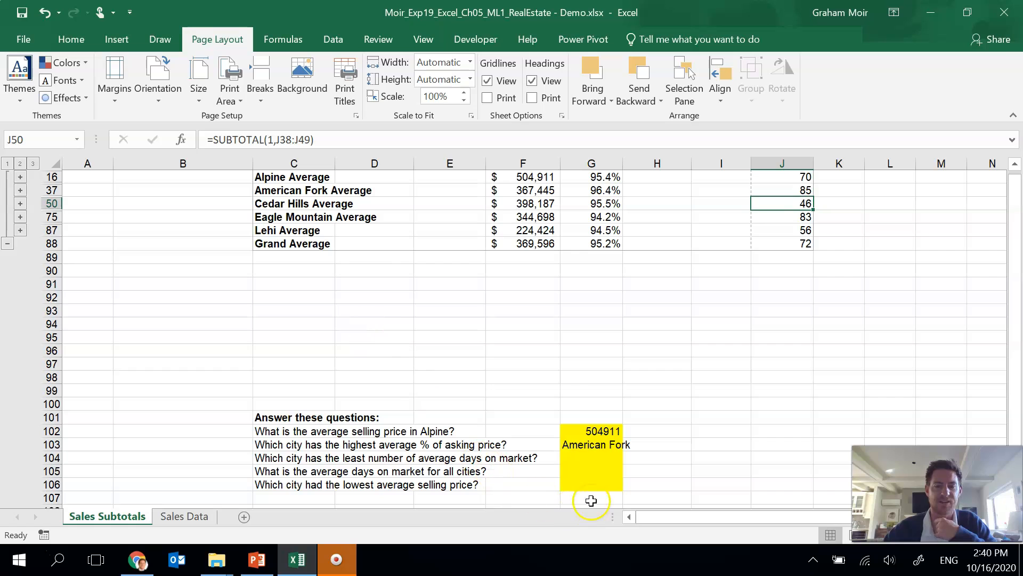
pyautogui.click(590, 457)
pyautogui.write('Ce')
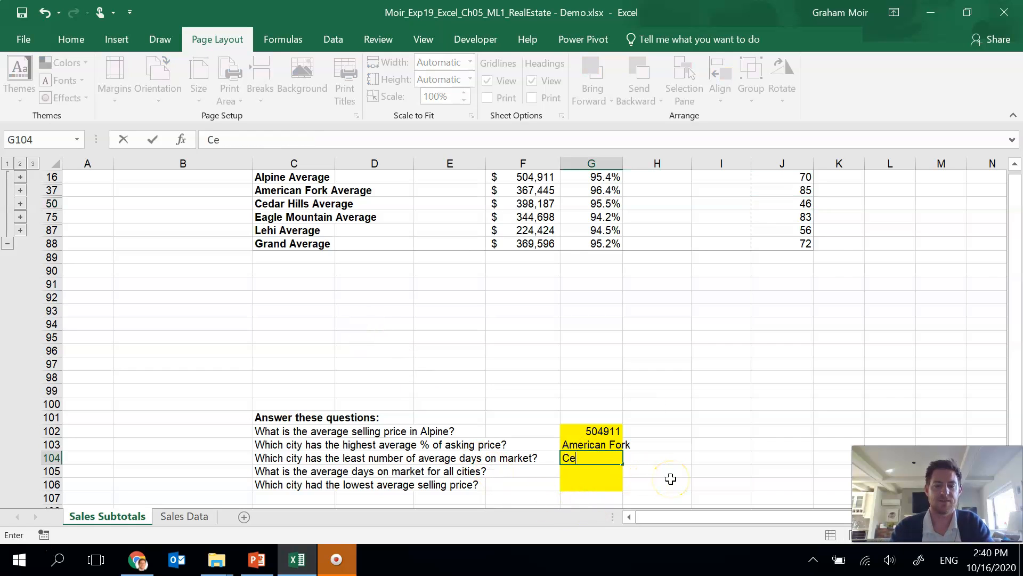
pyautogui.write('dar Hills')
pyautogui.press('Return')
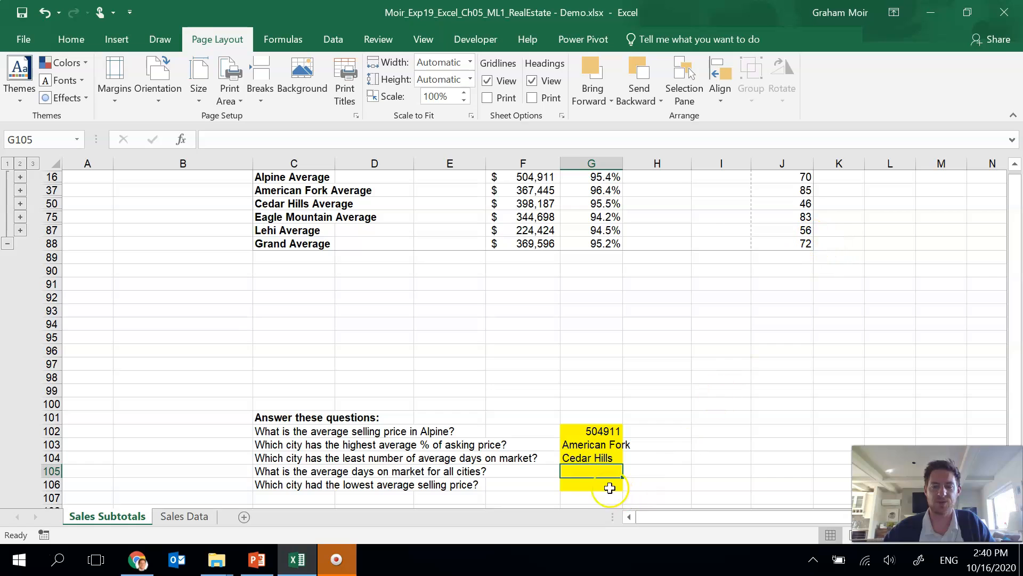
# Step: Answer the average days on market for all cities with 72 and the lowest average selling price city with Lehi
pyautogui.write('72')
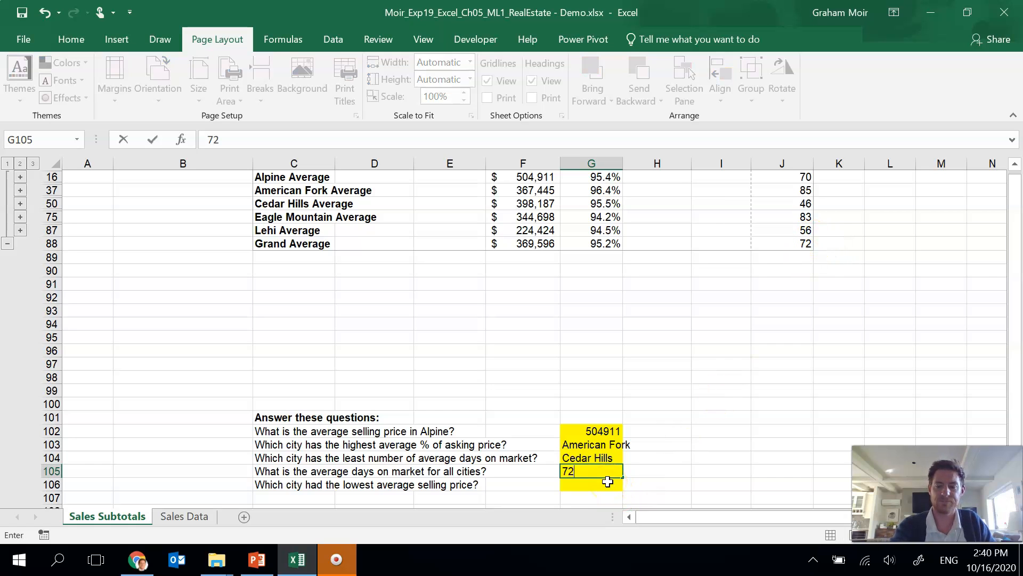
pyautogui.click(607, 481)
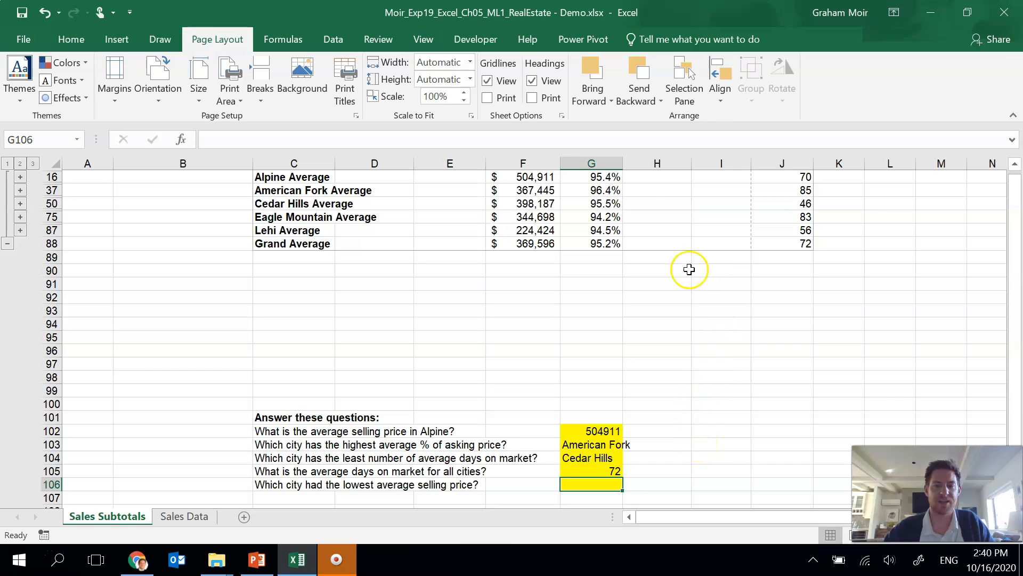
pyautogui.click(534, 230)
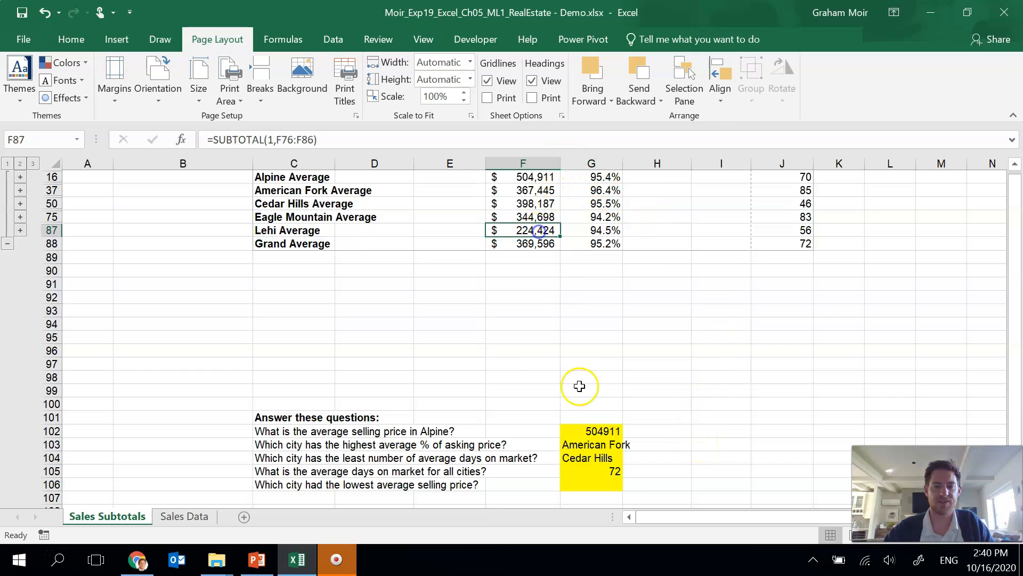
pyautogui.click(573, 484)
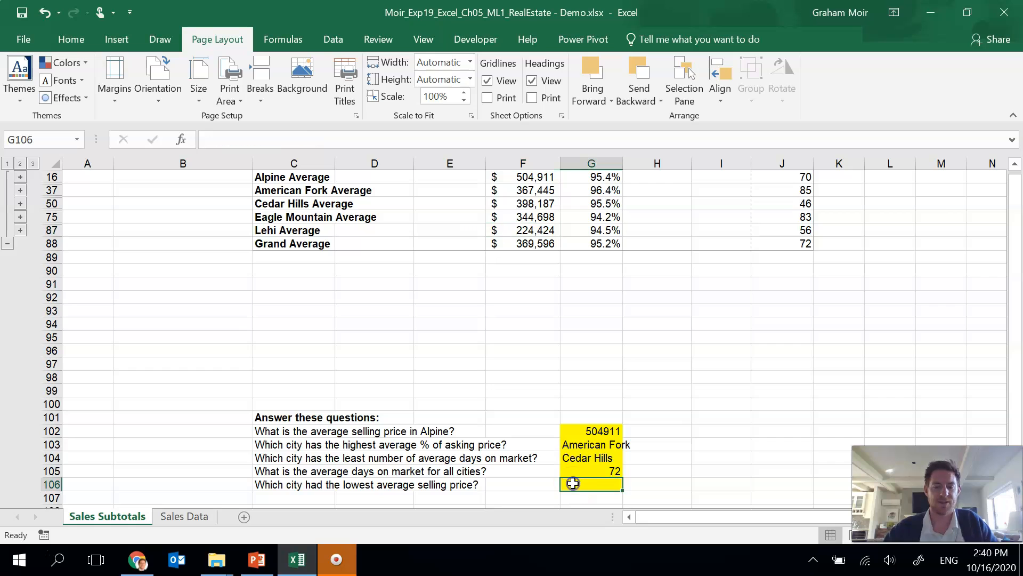
pyautogui.write('H')
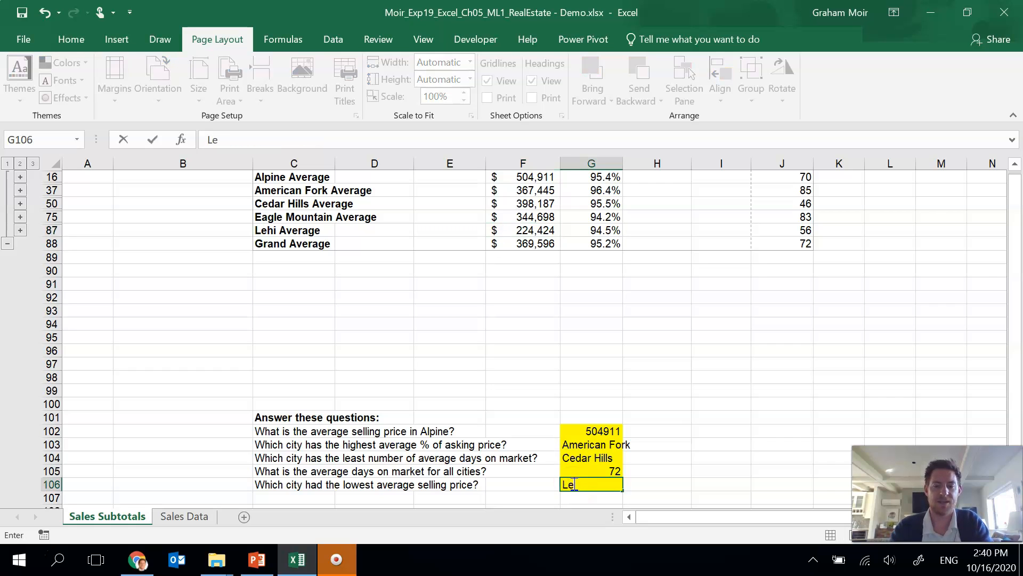
pyautogui.write('ehi')
pyautogui.press('Return')
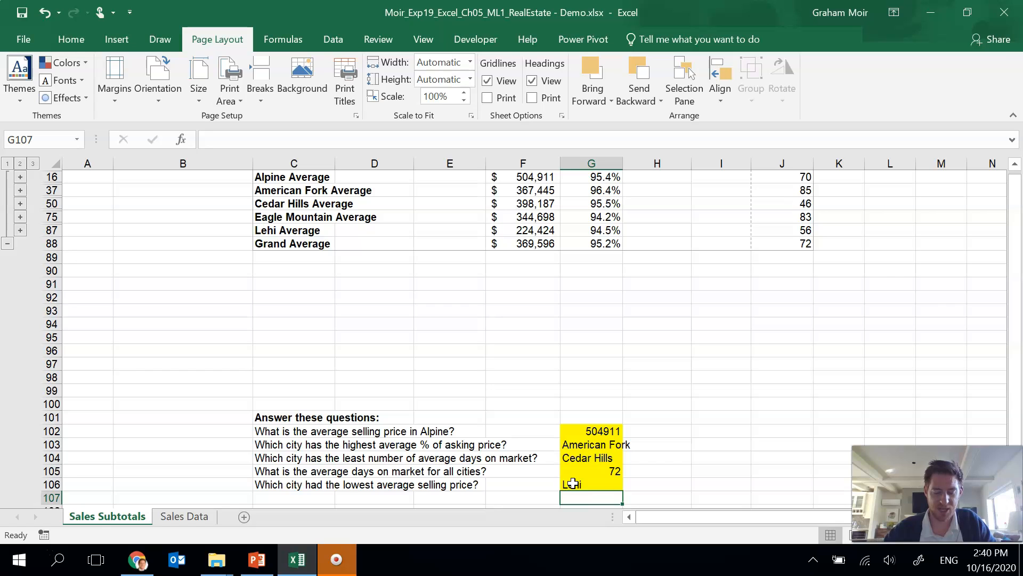
# Step: Format the Alpine selling price answer as Accounting with no decimal places
pyautogui.click(609, 430)
pyautogui.click(64, 38)
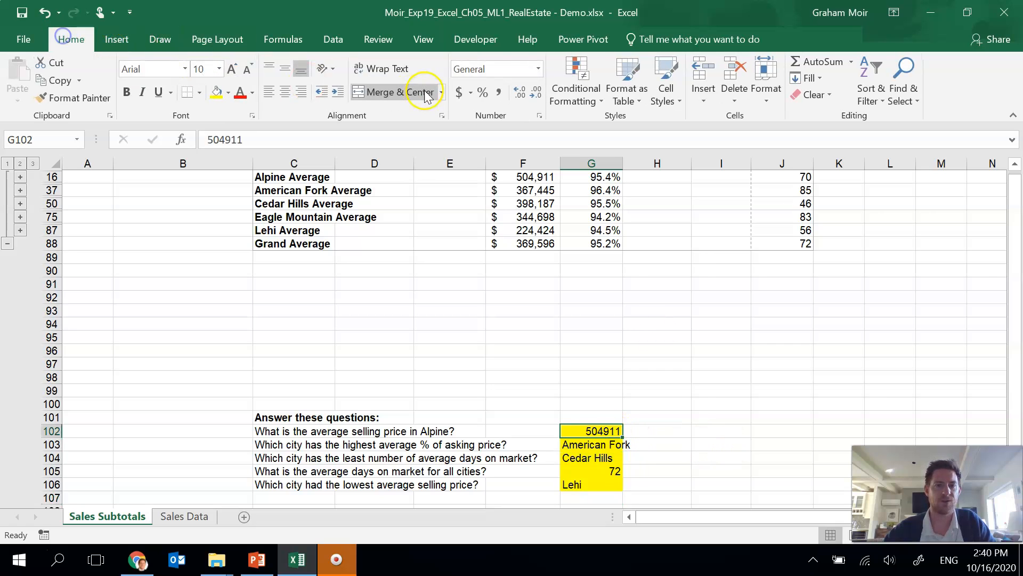
pyautogui.click(537, 68)
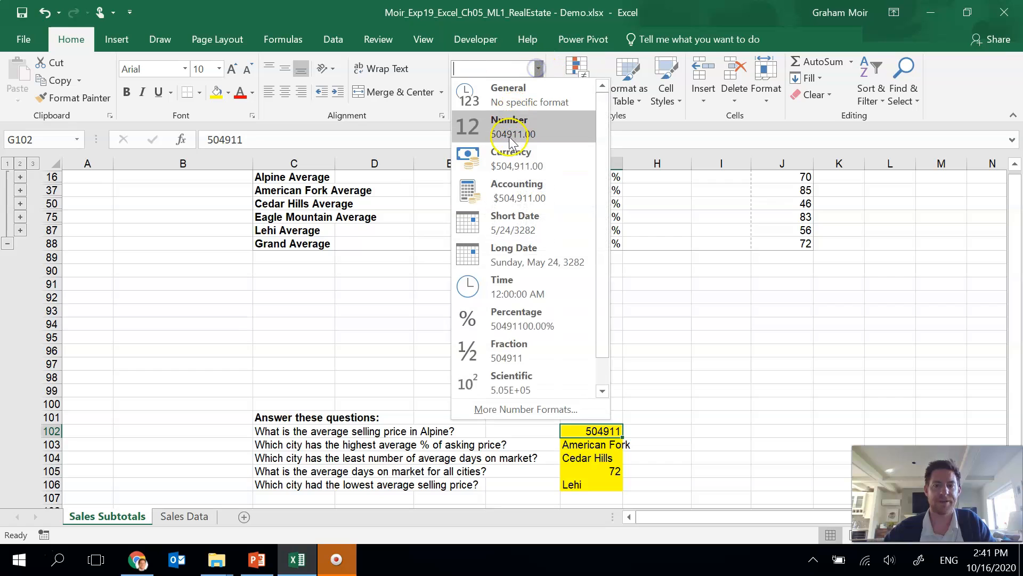
pyautogui.click(516, 195)
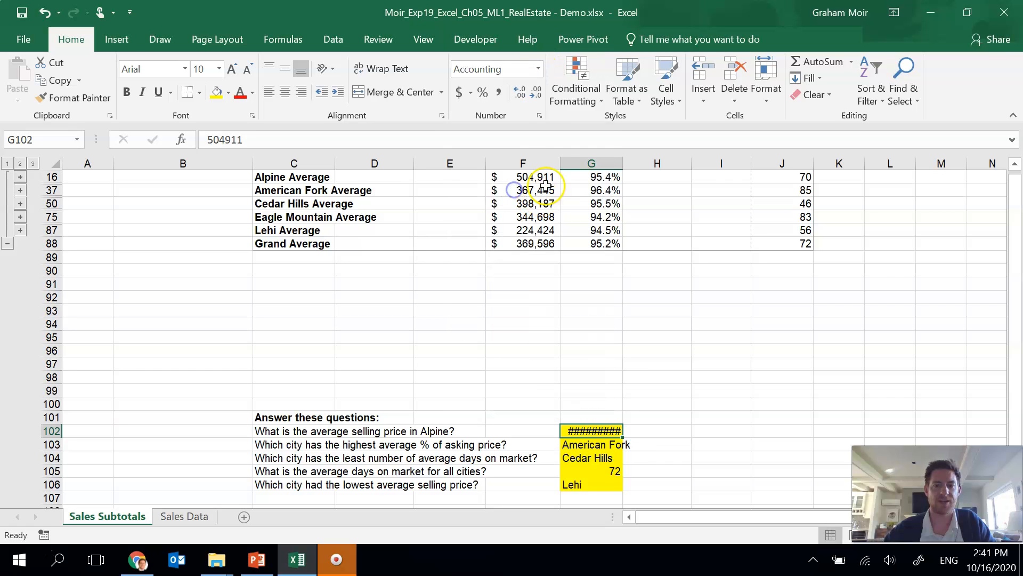
pyautogui.click(536, 94)
pyautogui.click(536, 94)
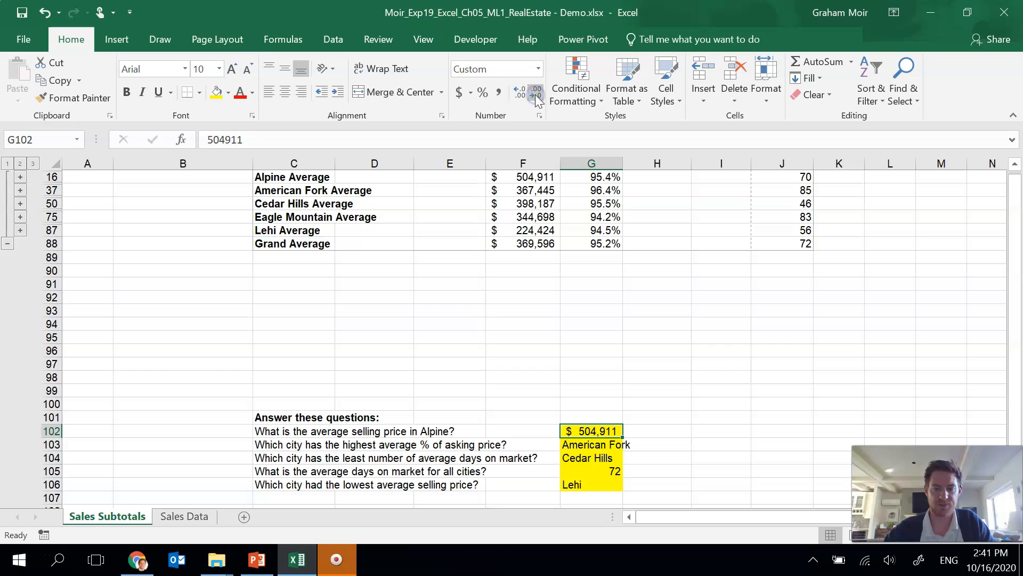
pyautogui.click(626, 322)
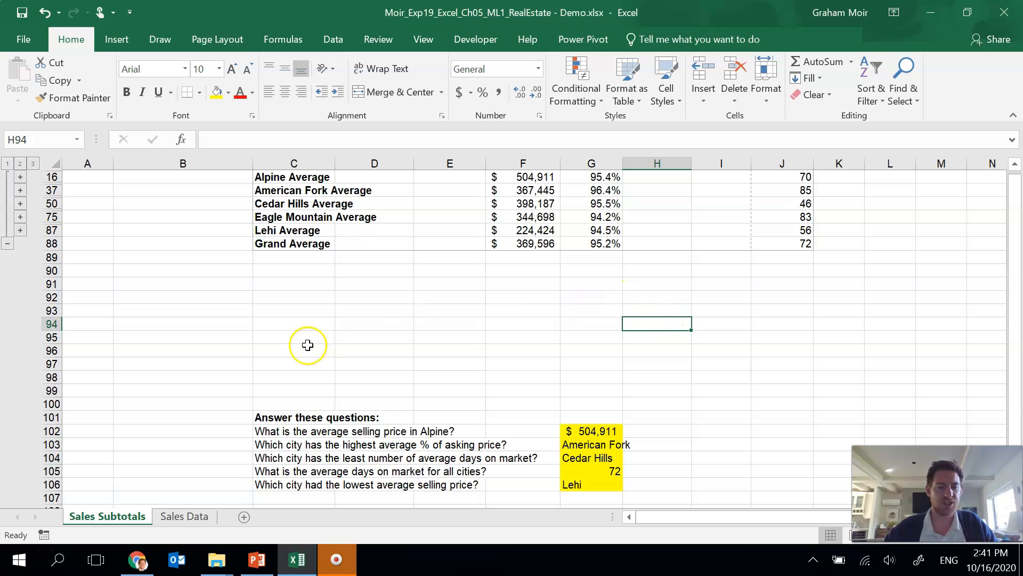
# Step: Create a PivotTable from the Sales Data table on a new worksheet
pyautogui.click(183, 517)
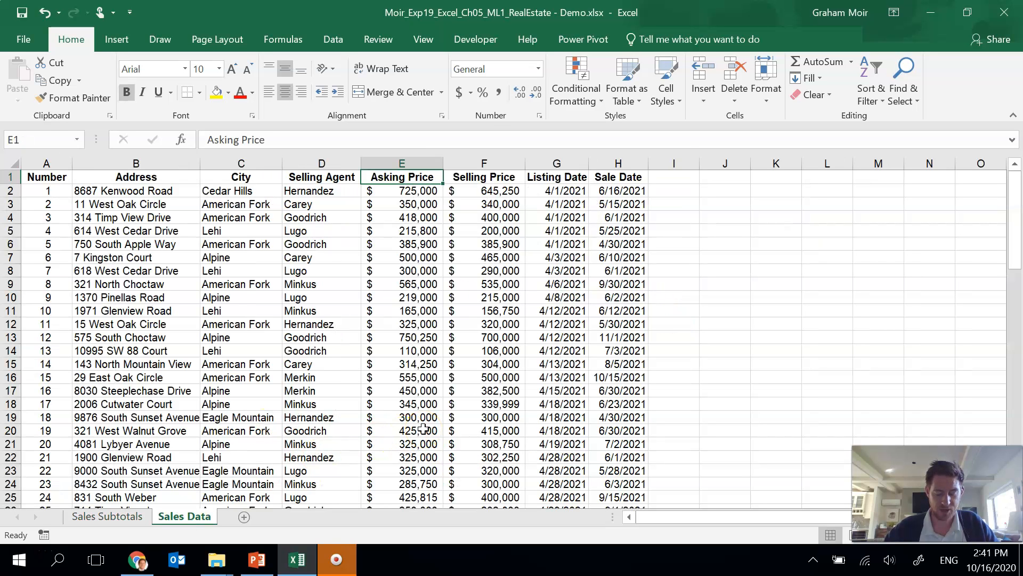
pyautogui.click(311, 247)
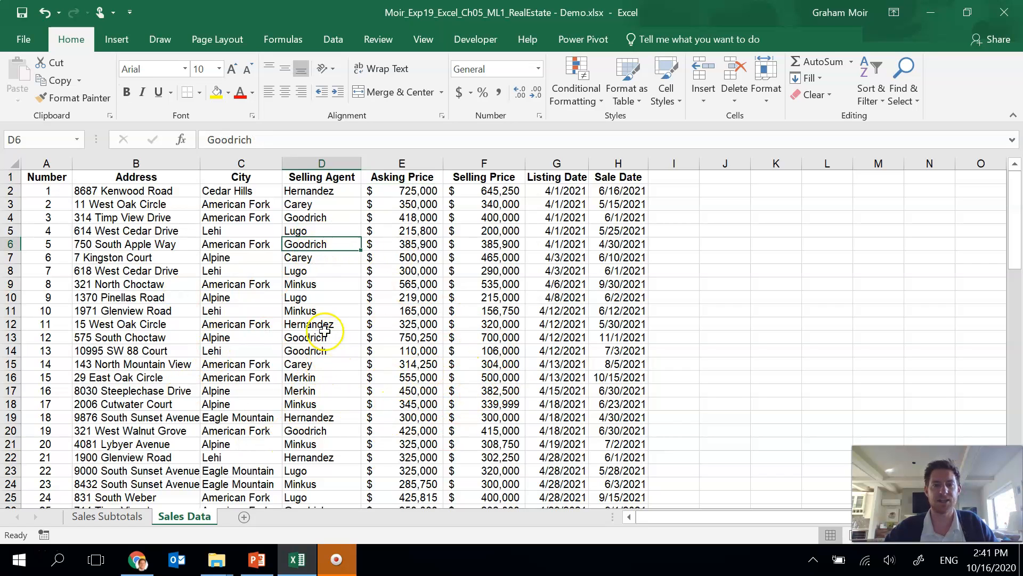
pyautogui.click(110, 35)
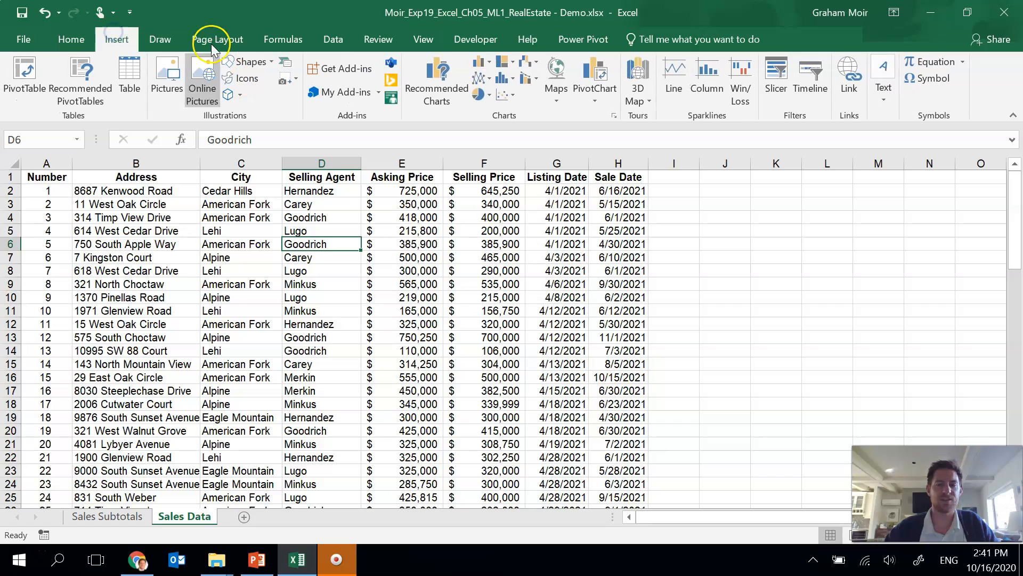
pyautogui.click(15, 100)
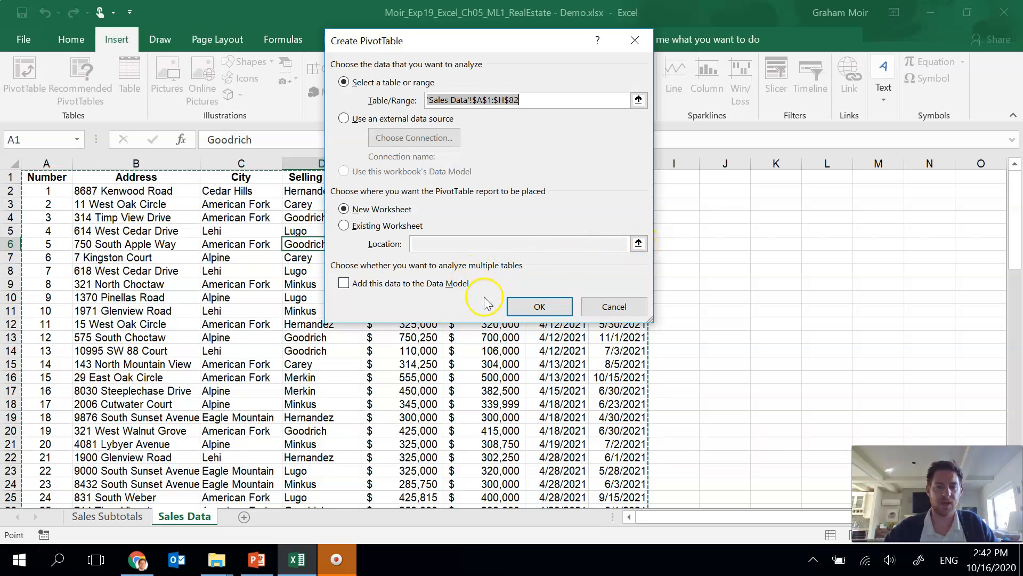
pyautogui.click(537, 311)
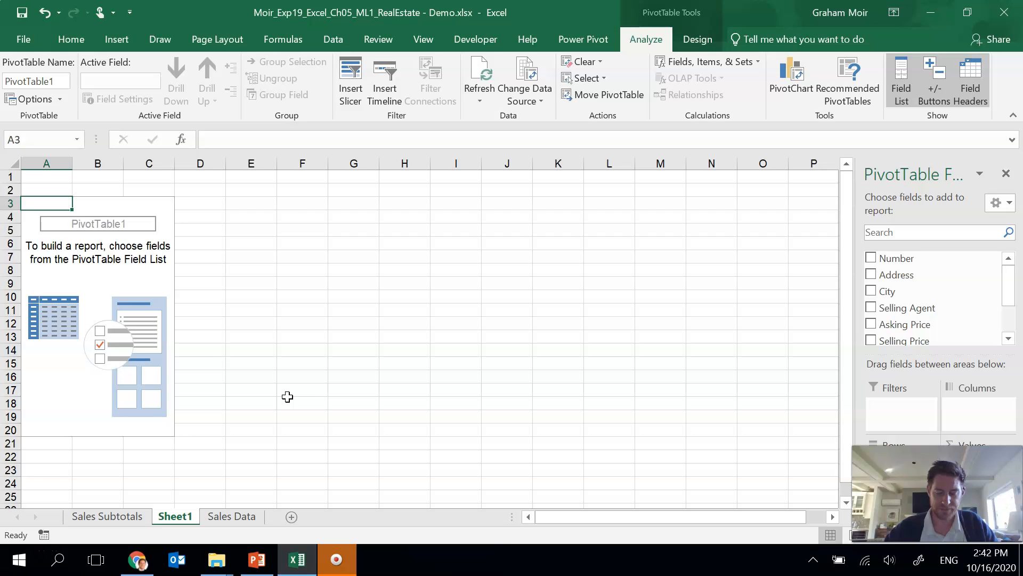
# Step: Rename the new worksheet PivotTable
pyautogui.doubleClick(183, 518)
pyautogui.write('PivotTable')
pyautogui.click(314, 467)
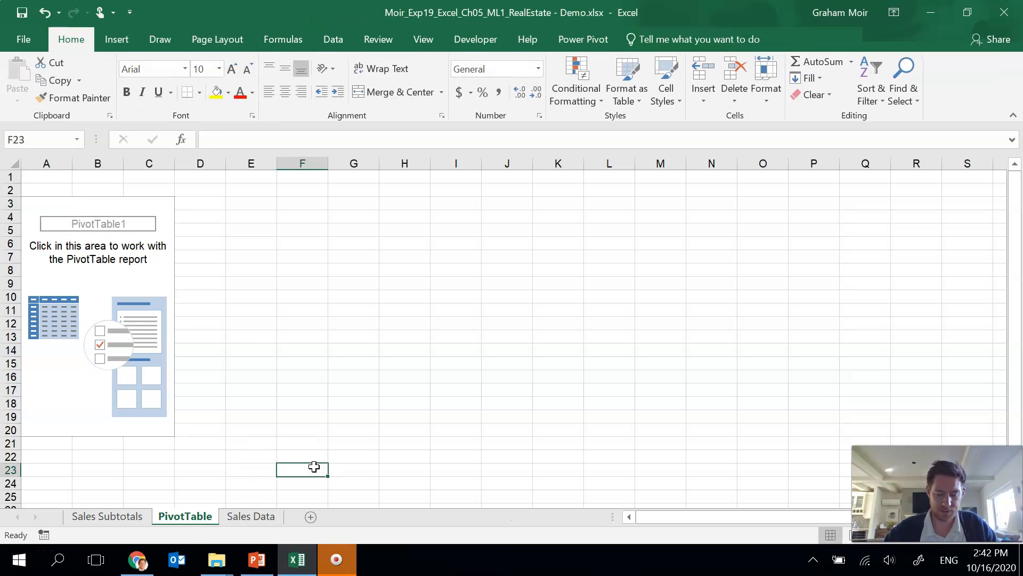
# Step: Name the PivotTable Average City Prices
pyautogui.click(153, 272)
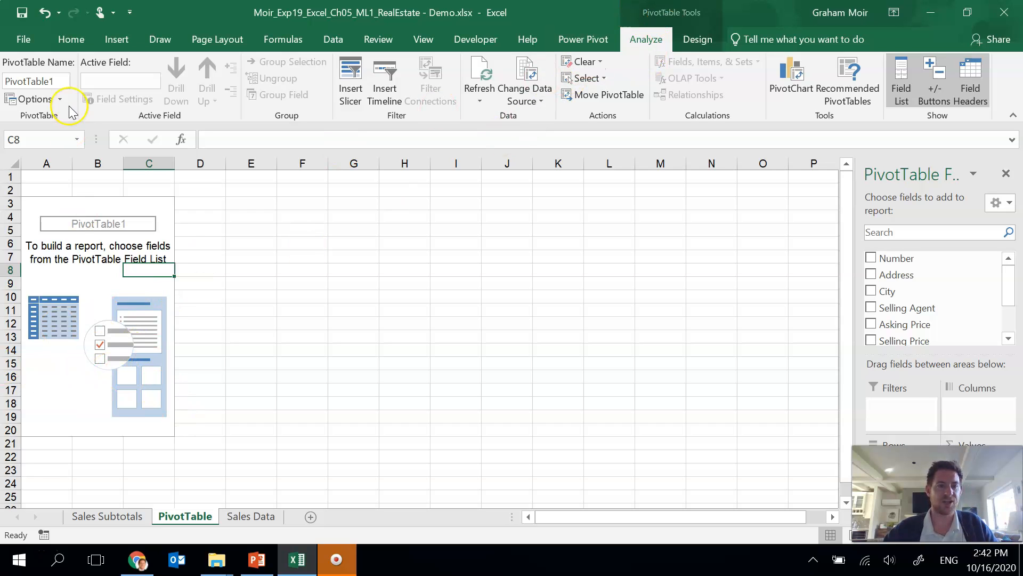
pyautogui.click(56, 77)
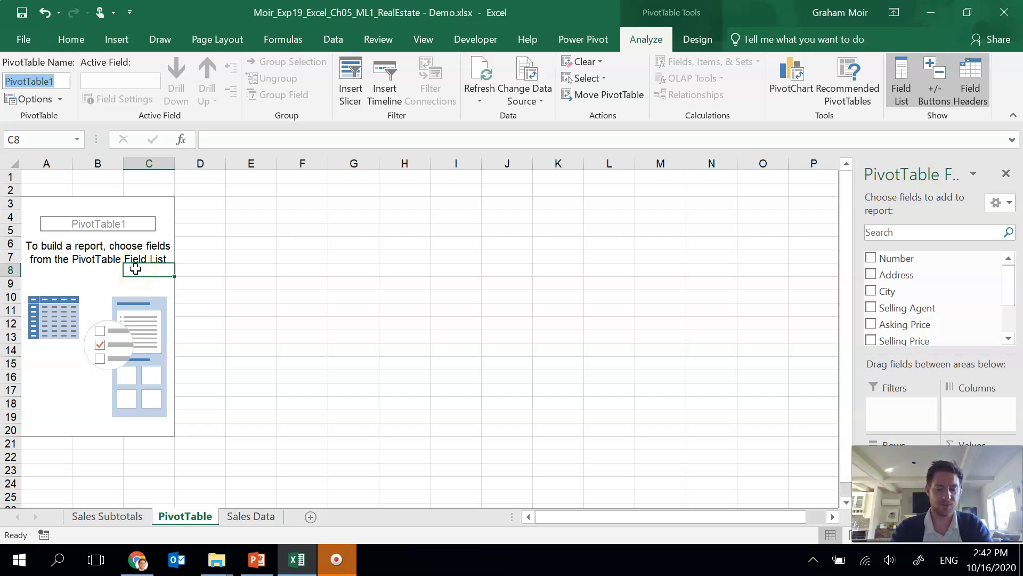
pyautogui.write('A')
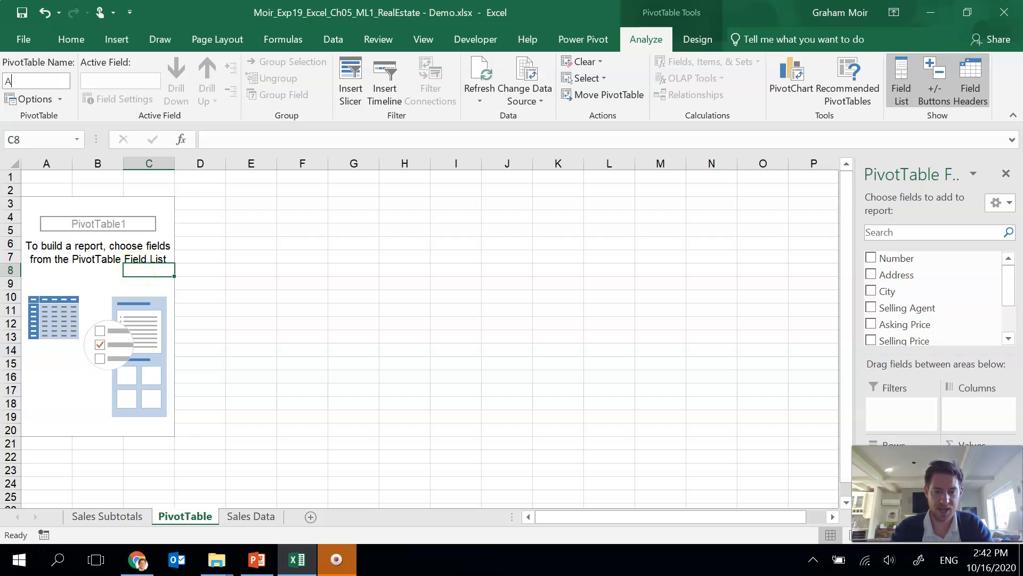
pyautogui.write('verage City Prices')
pyautogui.press('Return')
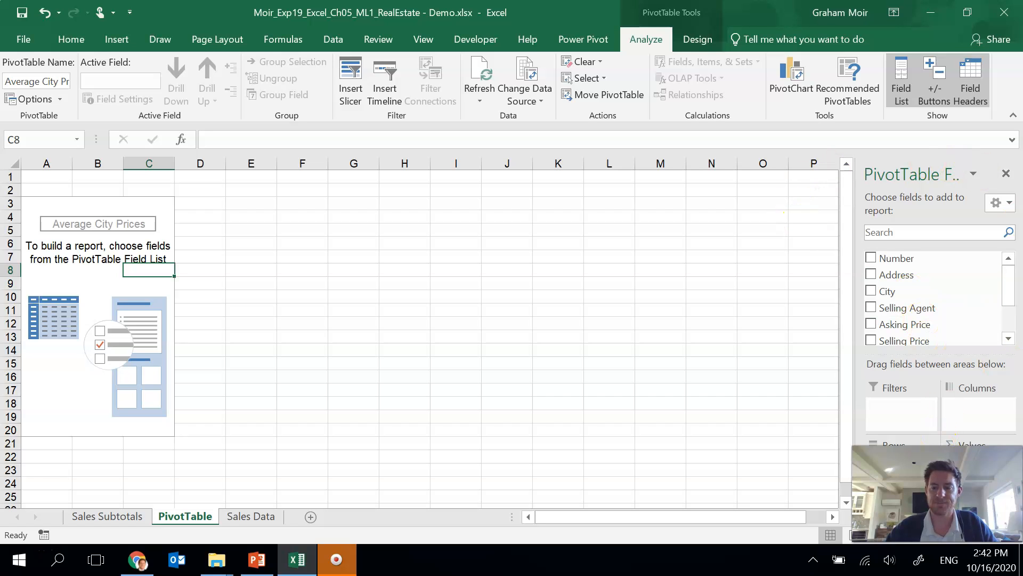
# Step: Add the City field to the PivotTable rows
pyautogui.moveTo(938, 493); pyautogui.dragTo(702, 489)
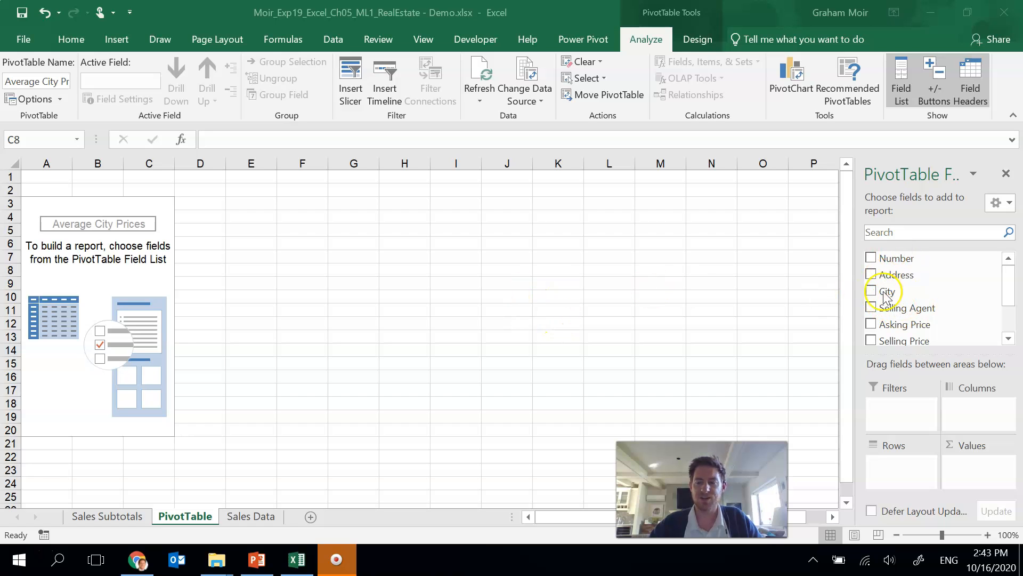
pyautogui.click(1007, 281)
pyautogui.moveTo(1007, 284)
pyautogui.mouseDown()
pyautogui.moveTo(1015, 329)
pyautogui.moveTo(1009, 267)
pyautogui.mouseUp()
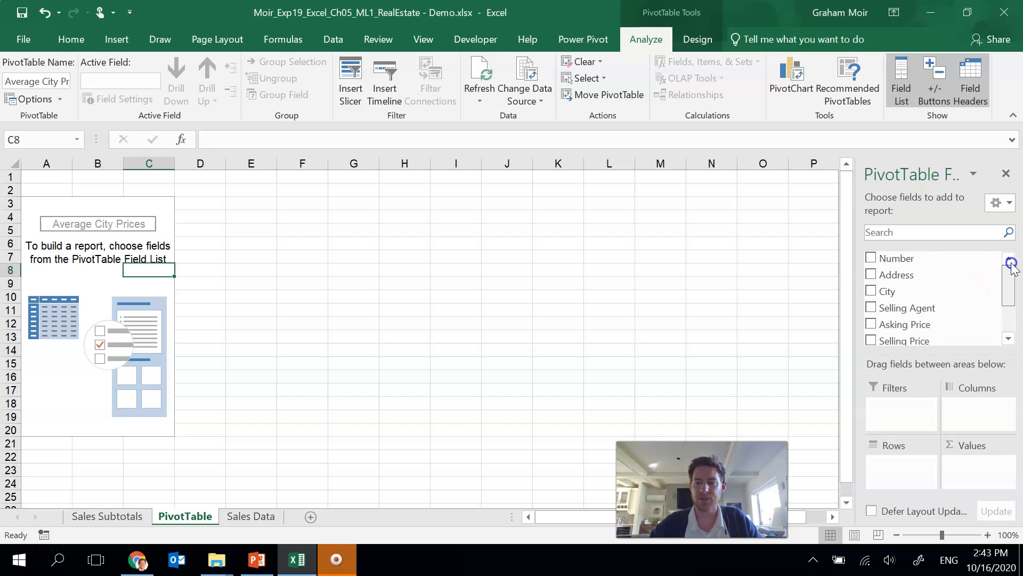
pyautogui.moveTo(896, 291); pyautogui.dragTo(898, 464)
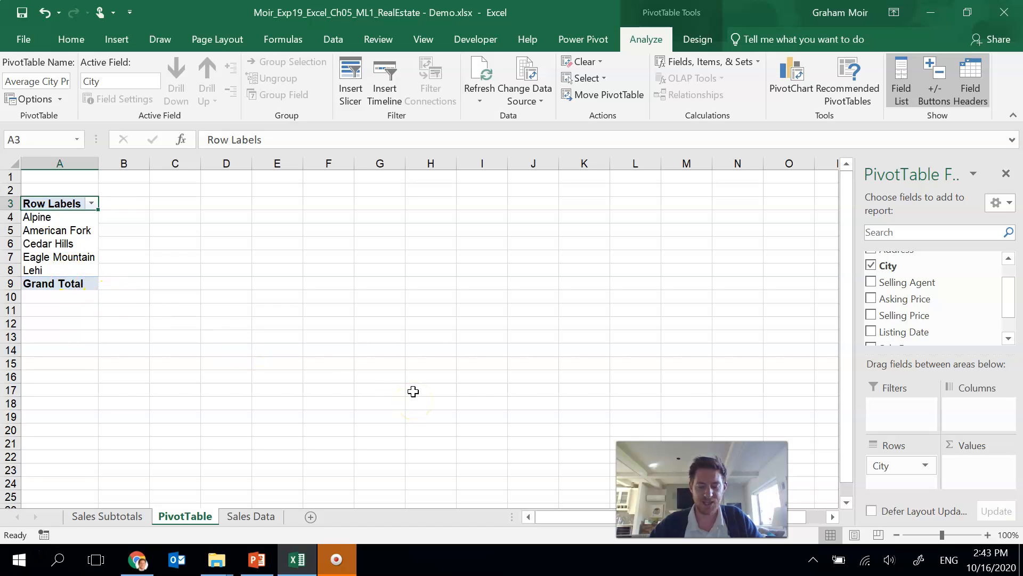
# Step: Add Selling Agent as a column field and Asking Price and Selling Price as value fields
pyautogui.click(920, 282)
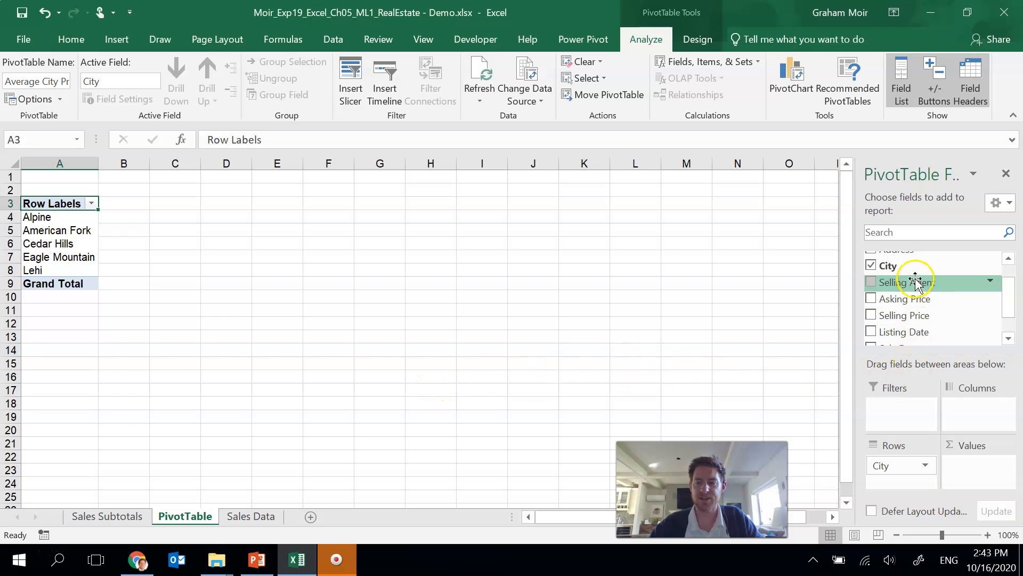
pyautogui.moveTo(920, 282); pyautogui.dragTo(981, 411)
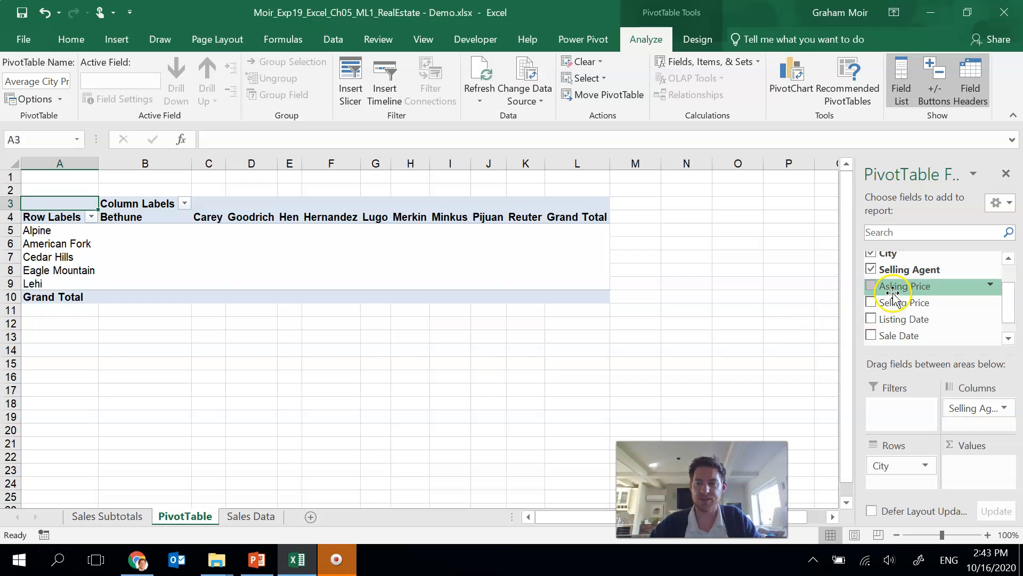
pyautogui.moveTo(874, 286); pyautogui.dragTo(971, 465)
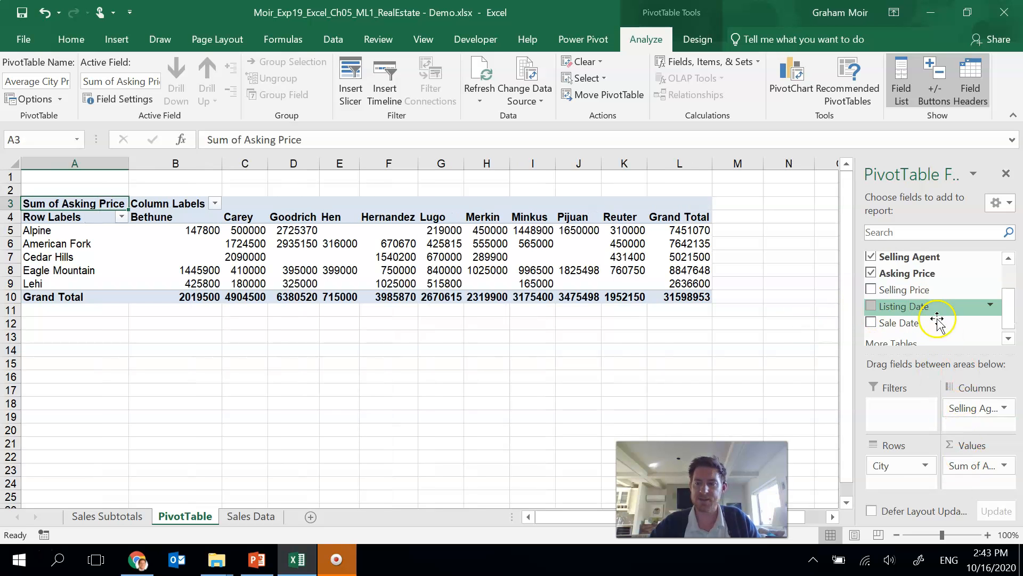
pyautogui.moveTo(938, 333); pyautogui.dragTo(975, 485)
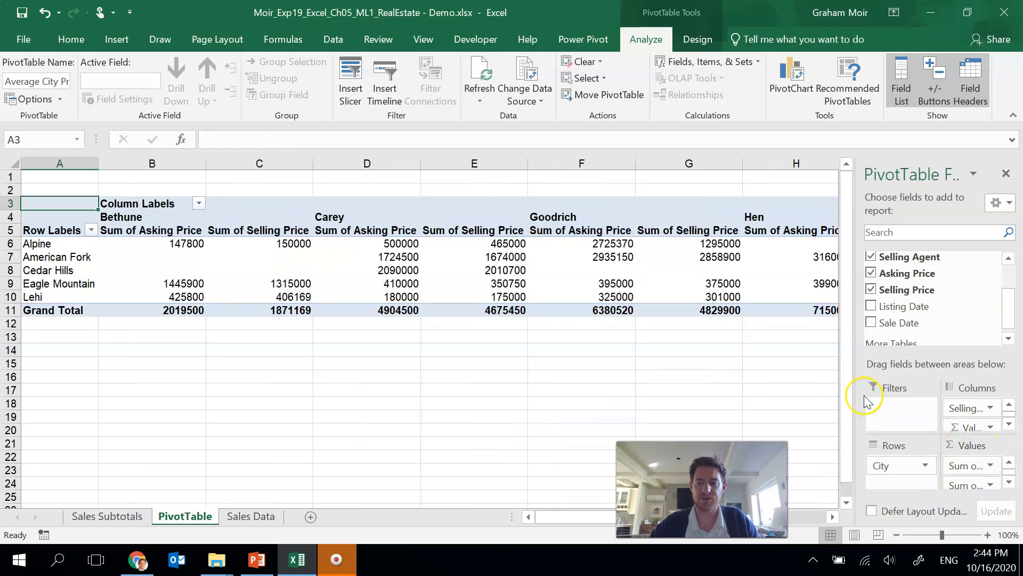
pyautogui.moveTo(849, 389); pyautogui.dragTo(821, 389)
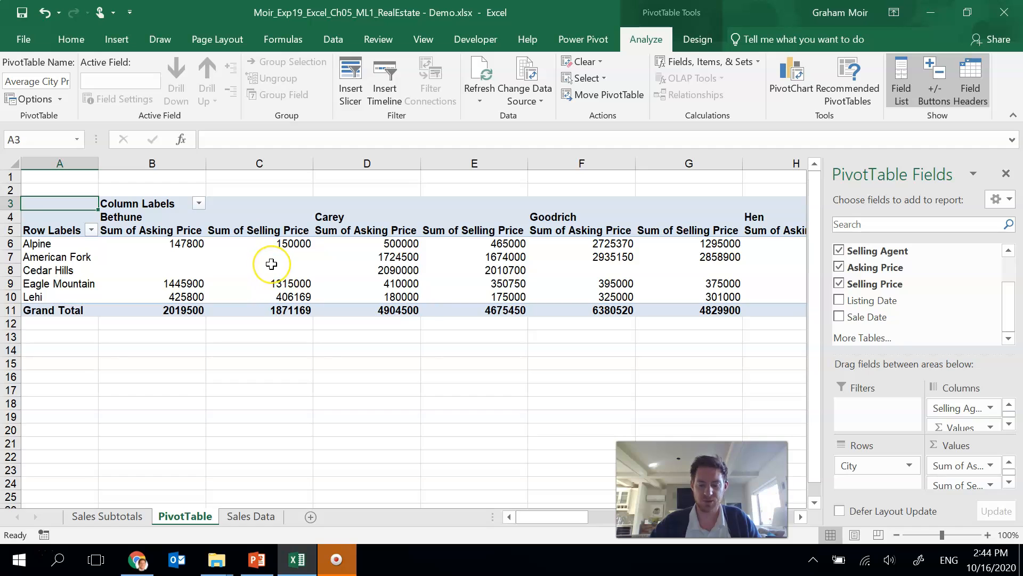
# Step: Summarize Asking Price by Average with Accounting number format and 0 decimal places
pyautogui.moveTo(252, 281)
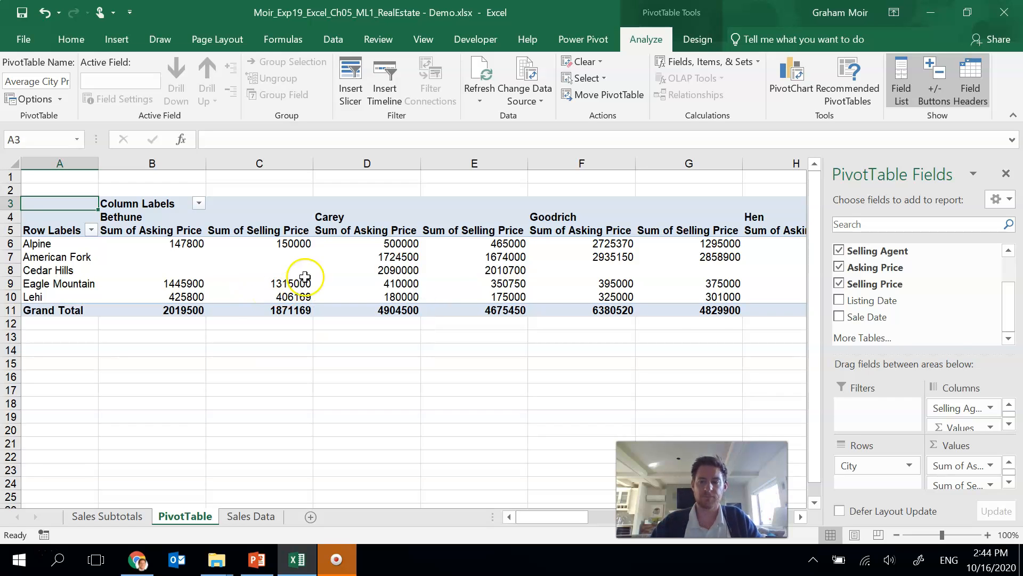
pyautogui.click(990, 467)
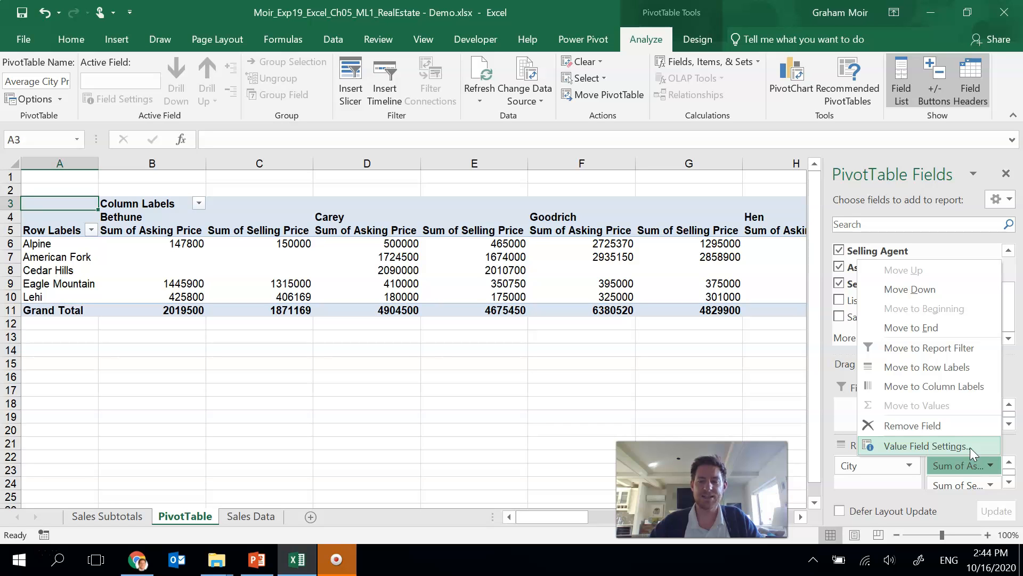
pyautogui.click(970, 446)
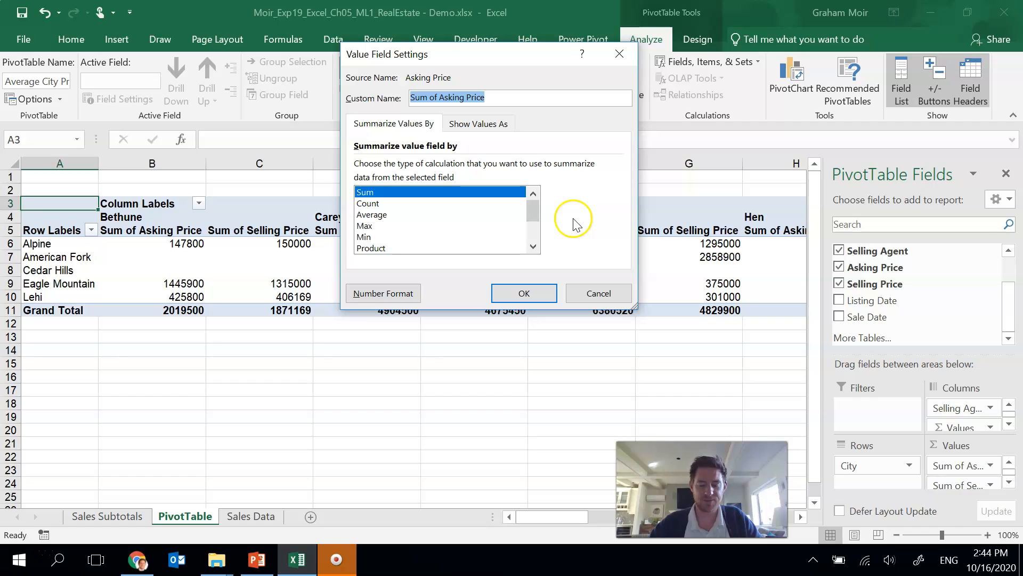
pyautogui.click(374, 214)
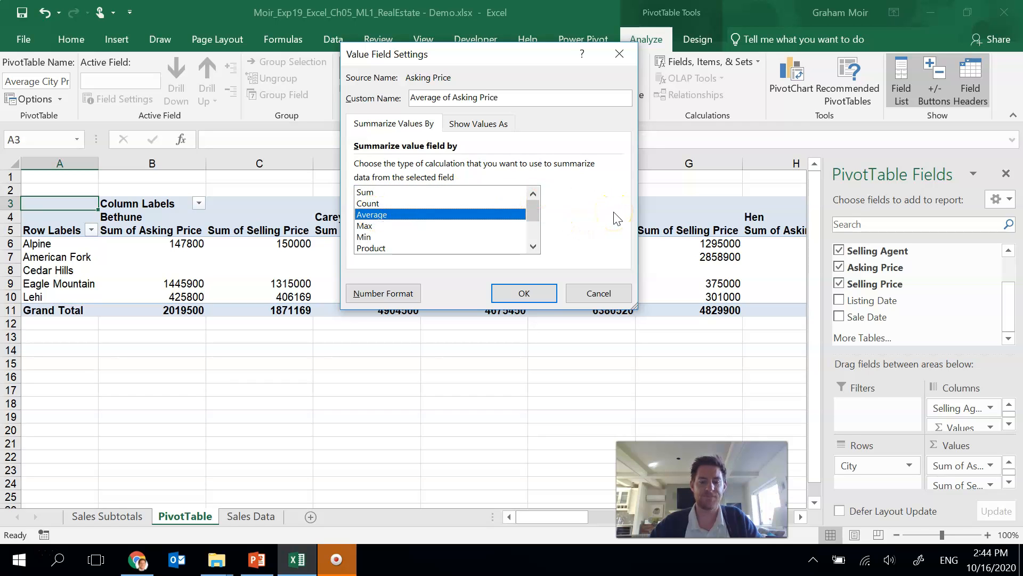
pyautogui.click(385, 294)
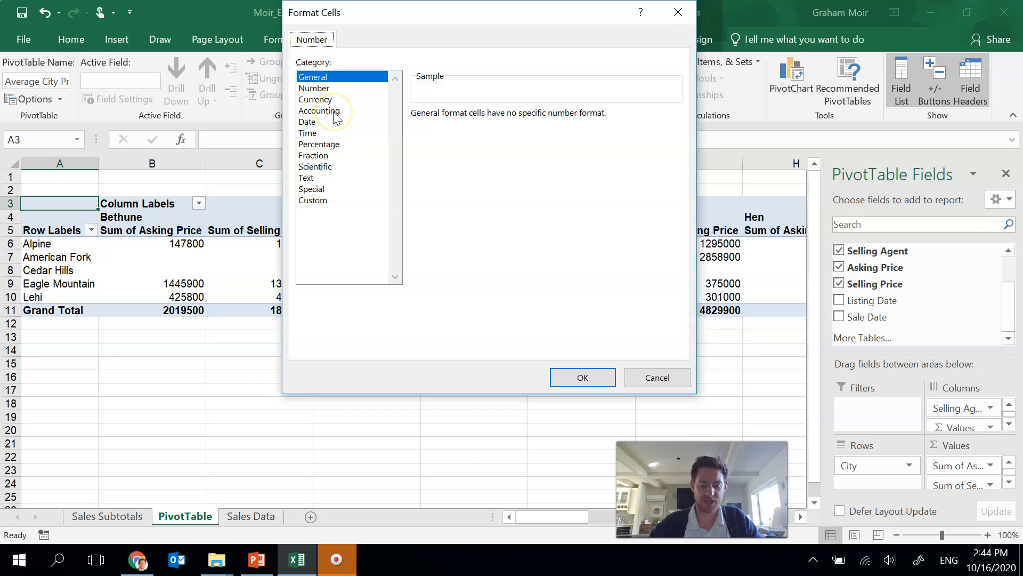
pyautogui.click(334, 112)
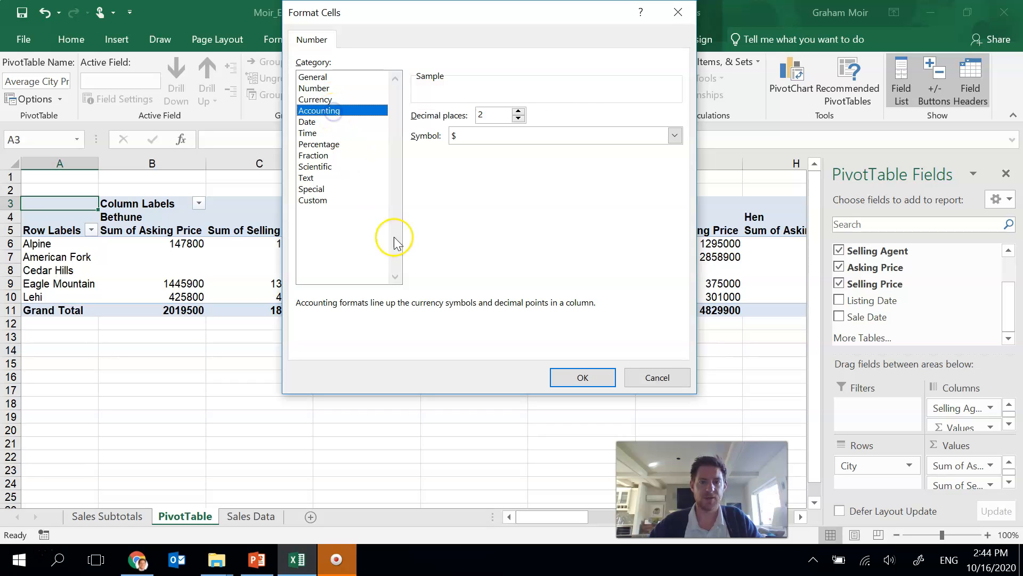
pyautogui.click(518, 119)
pyautogui.click(518, 118)
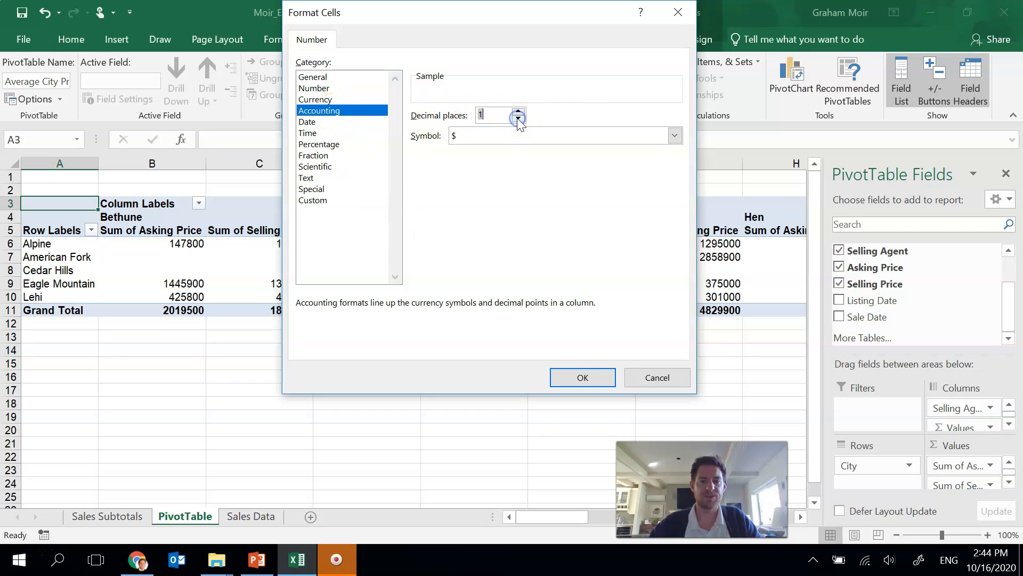
pyautogui.click(571, 377)
pyautogui.click(528, 293)
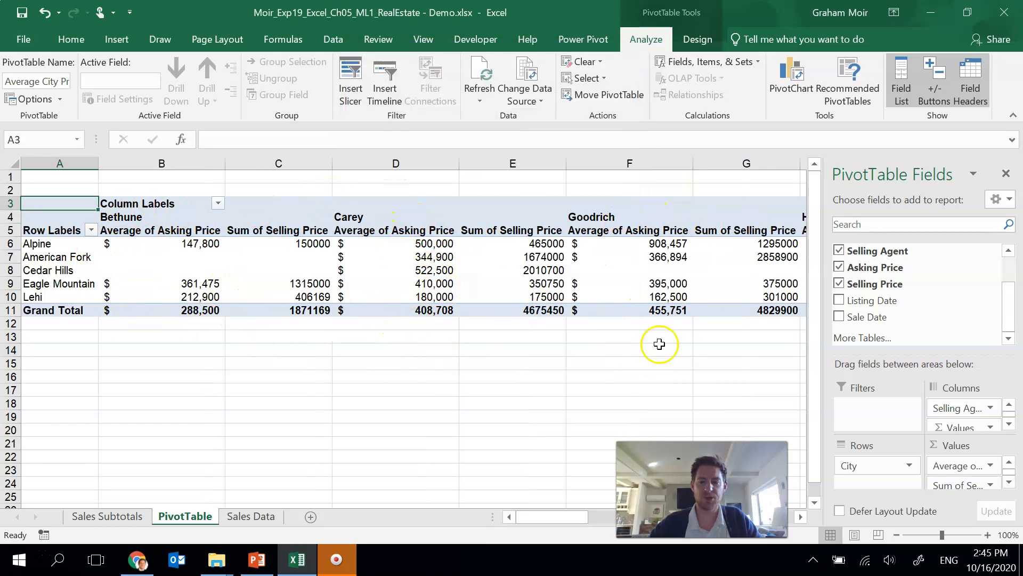
# Step: Summarize Selling Price by Average with Accounting number format and 0 decimal places
pyautogui.click(991, 484)
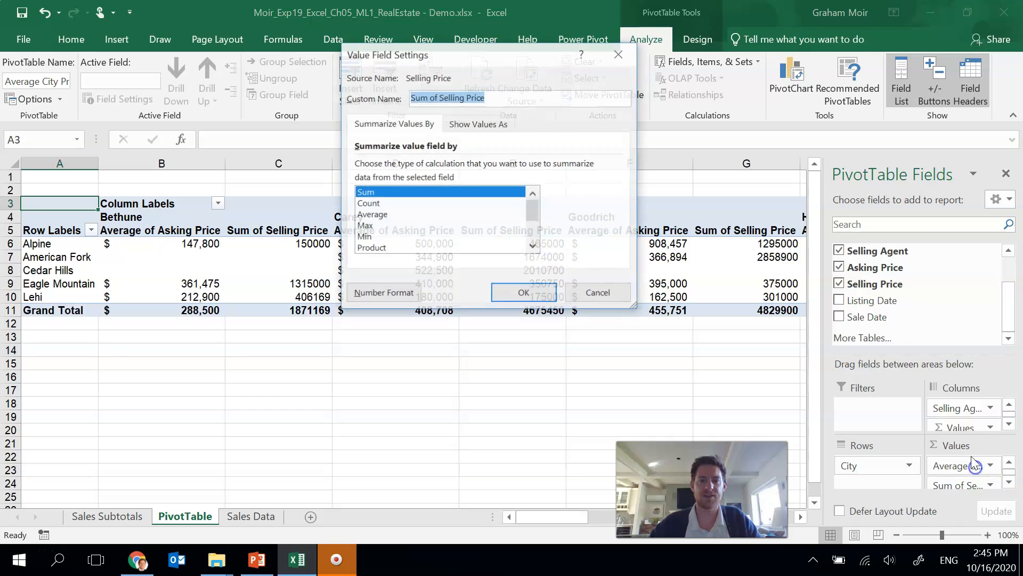
pyautogui.click(364, 216)
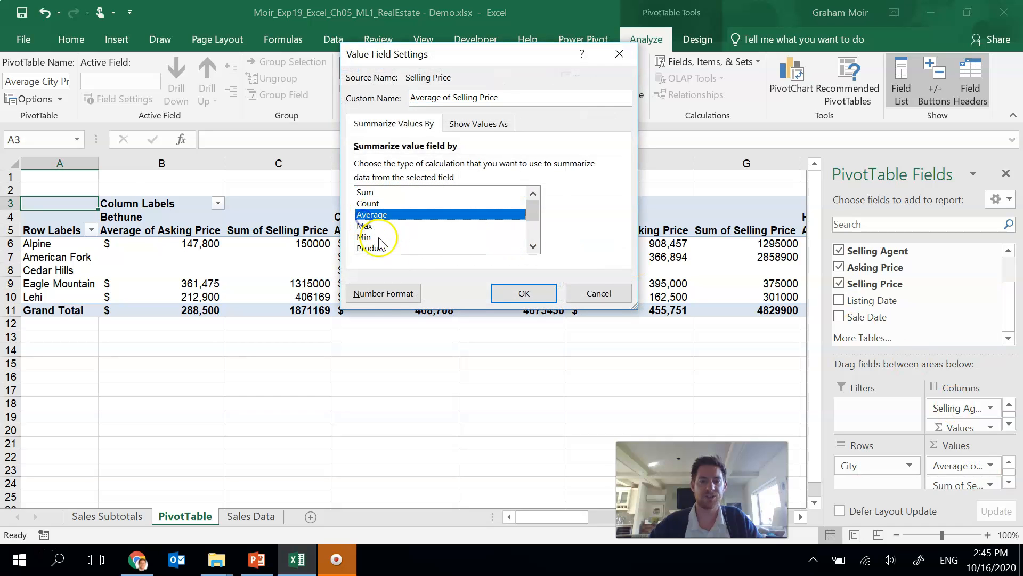
pyautogui.click(393, 295)
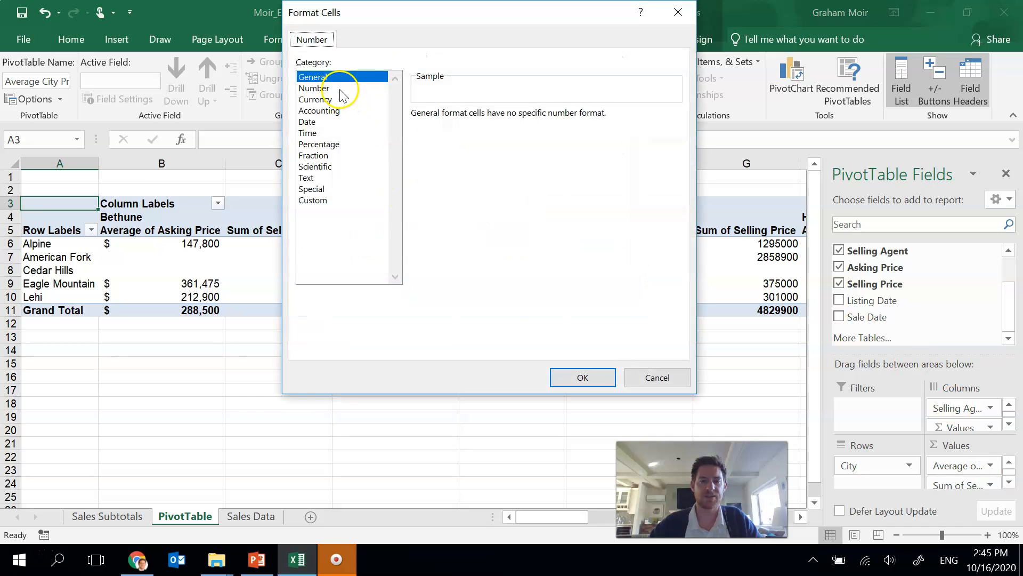
pyautogui.click(322, 110)
pyautogui.click(519, 118)
pyautogui.click(520, 118)
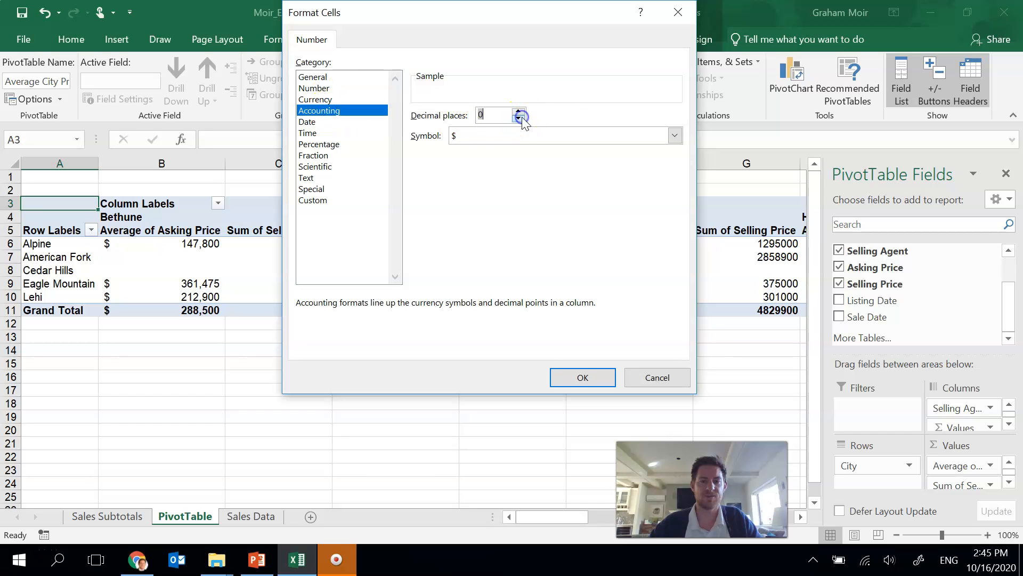
pyautogui.click(572, 378)
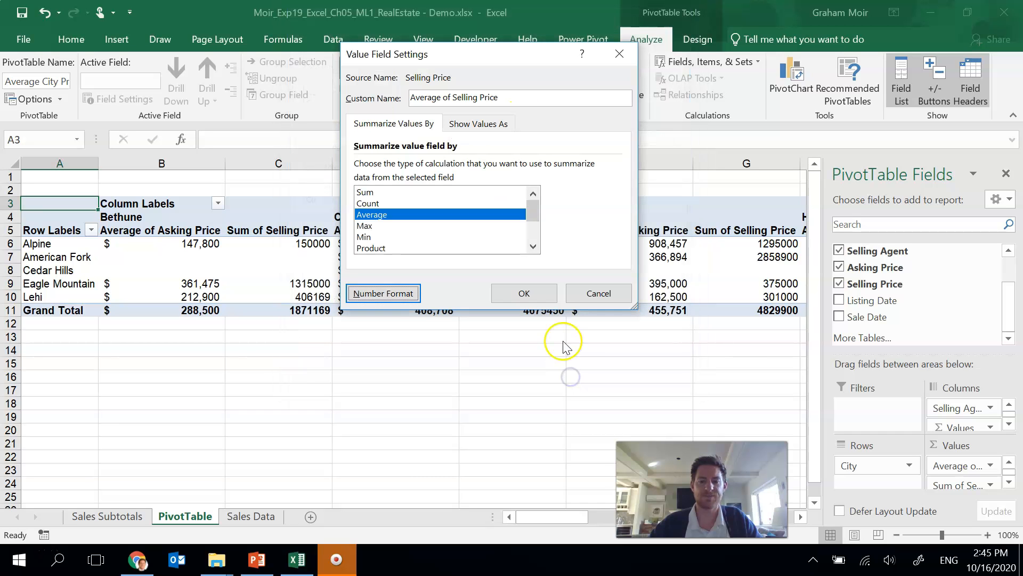
pyautogui.click(524, 290)
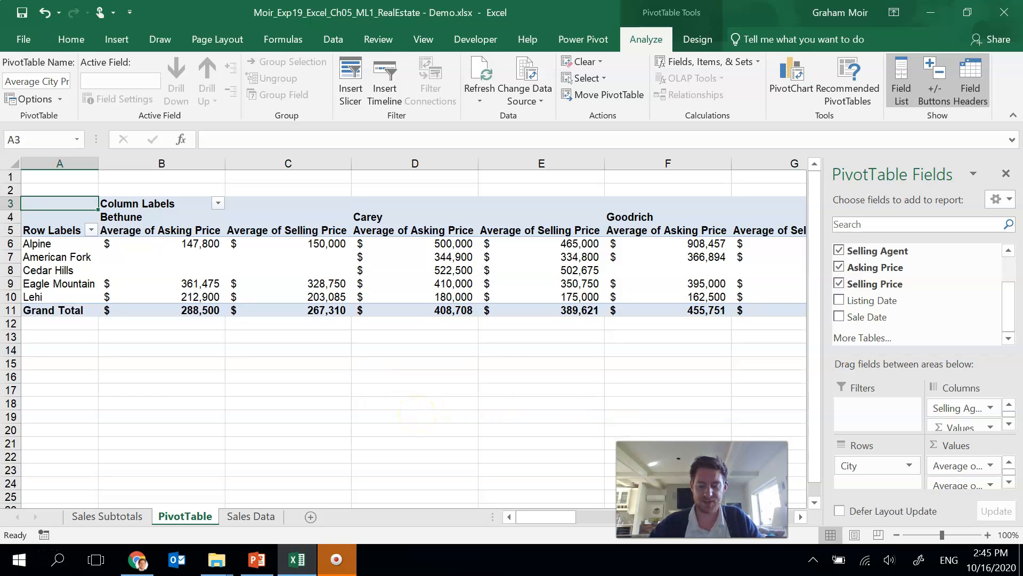
# Step: Rearrange the PivotTable so City becomes the column field and Selling Agent the row field
pyautogui.moveTo(849, 465); pyautogui.dragTo(962, 425)
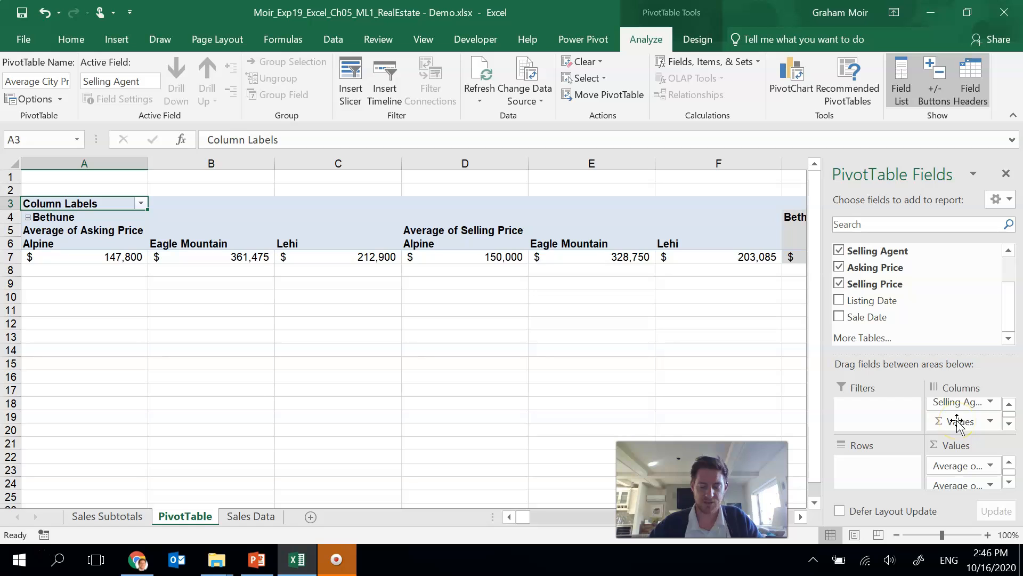
pyautogui.moveTo(957, 408); pyautogui.dragTo(885, 475)
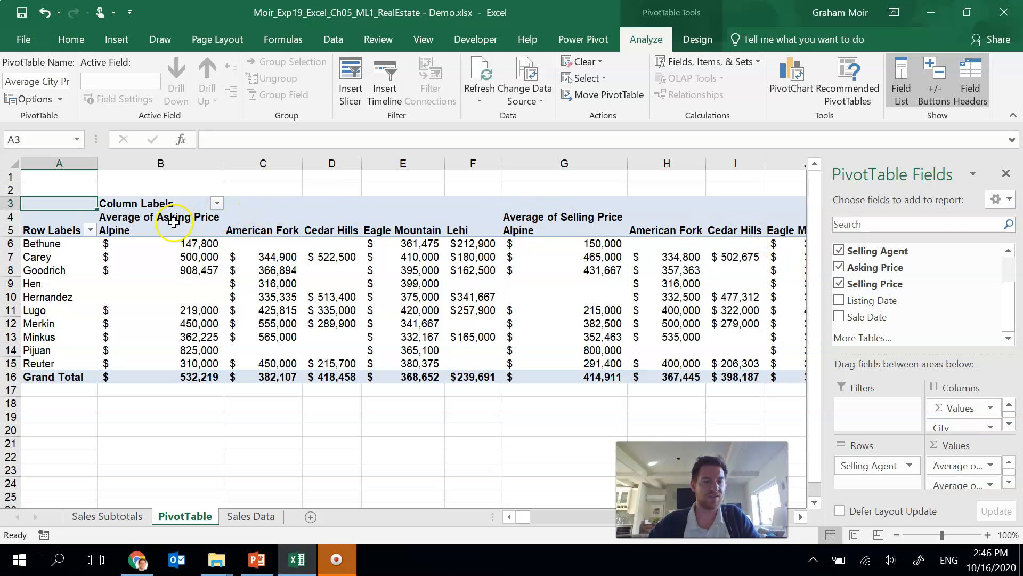
pyautogui.click(134, 203)
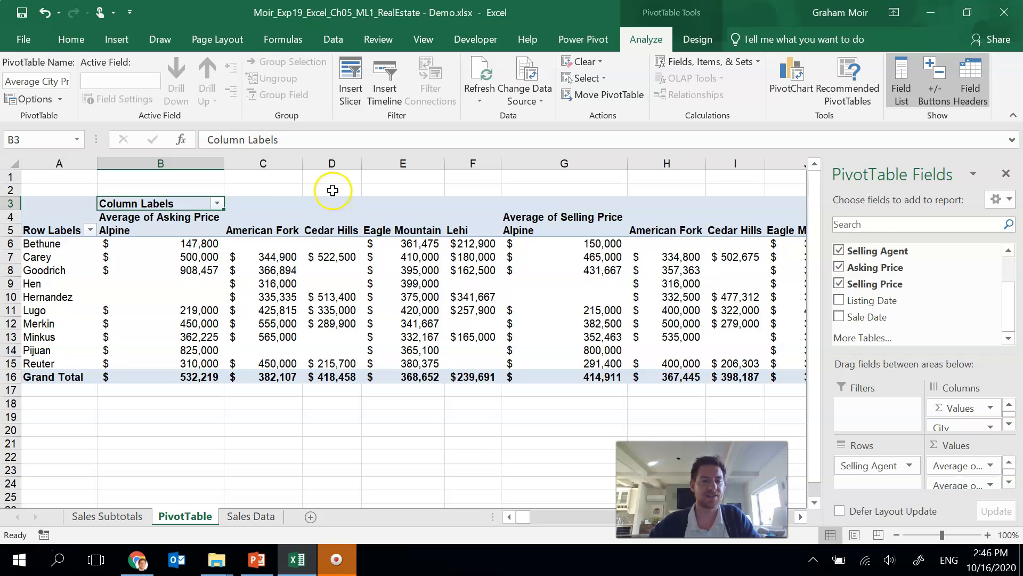
# Step: Filter the PivotTable's City field to show only Alpine and Cedar Hills
pyautogui.click(217, 204)
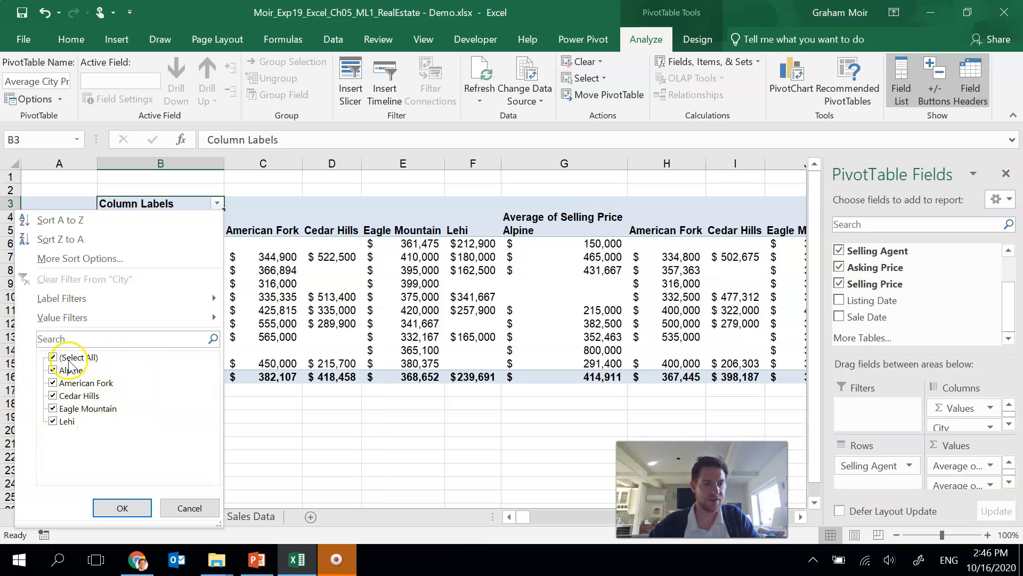
pyautogui.click(53, 357)
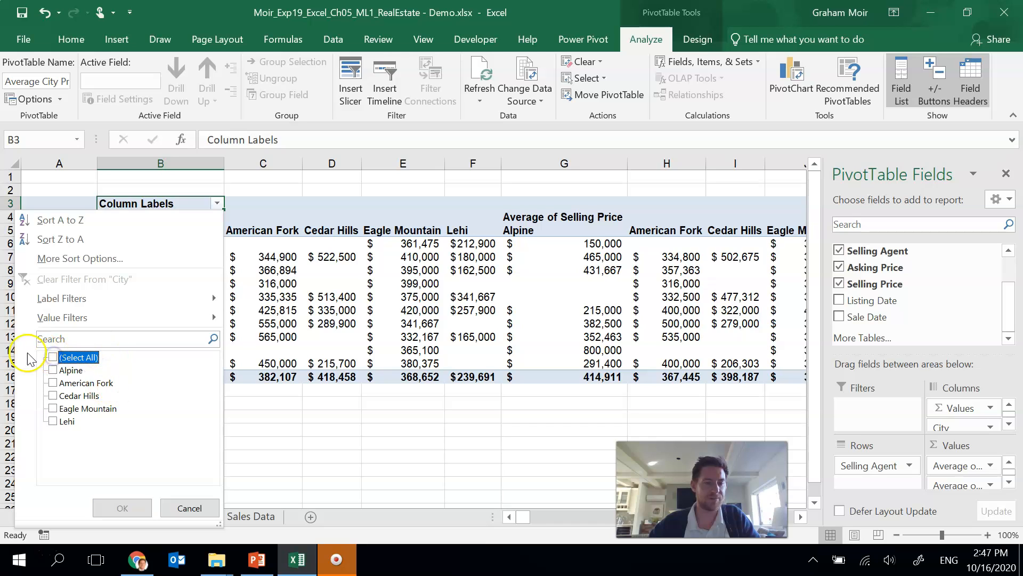
pyautogui.click(57, 371)
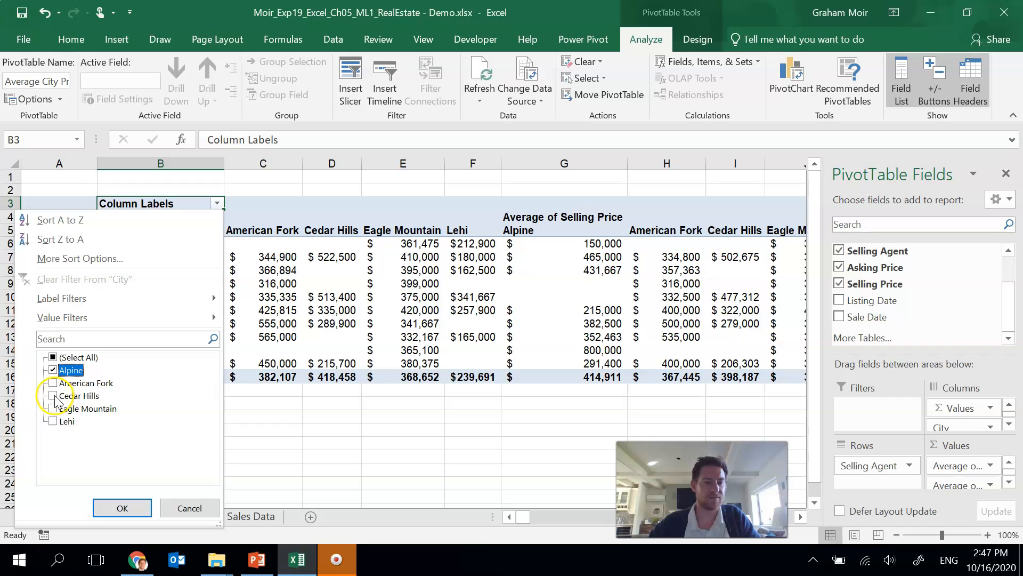
pyautogui.click(54, 395)
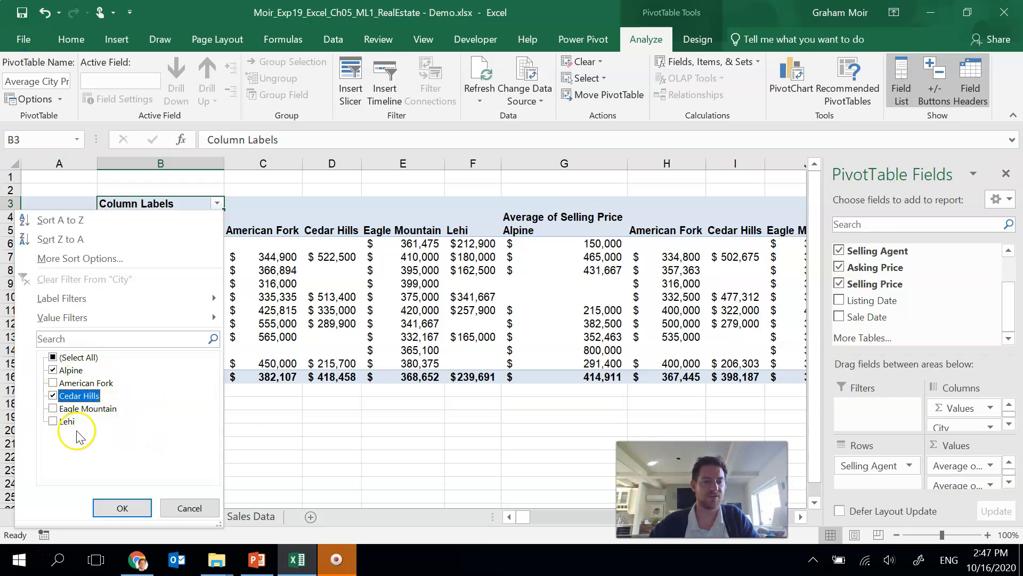
pyautogui.click(123, 509)
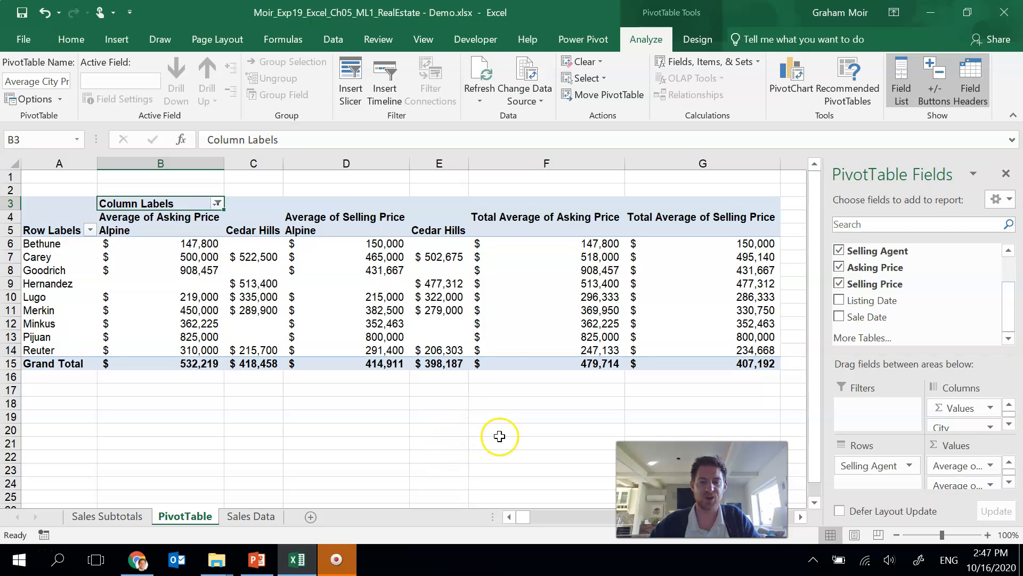
pyautogui.click(256, 516)
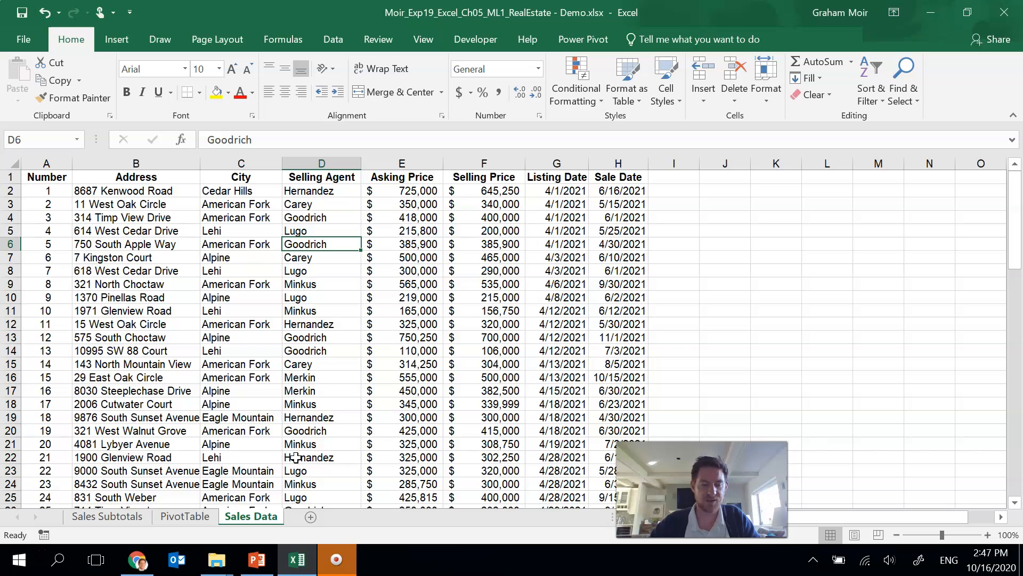
pyautogui.click(128, 404)
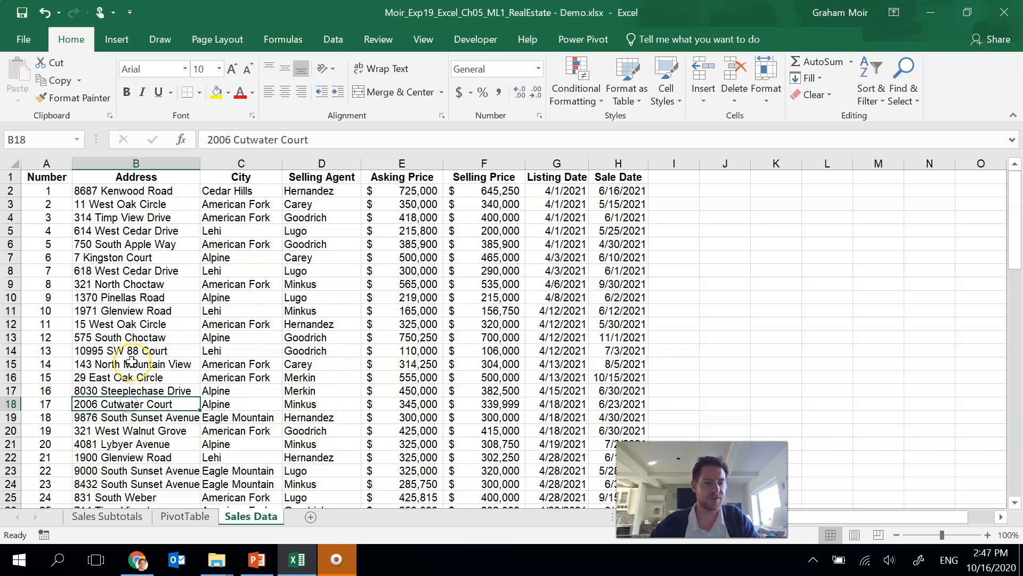
pyautogui.scroll(-7, 131, 362)
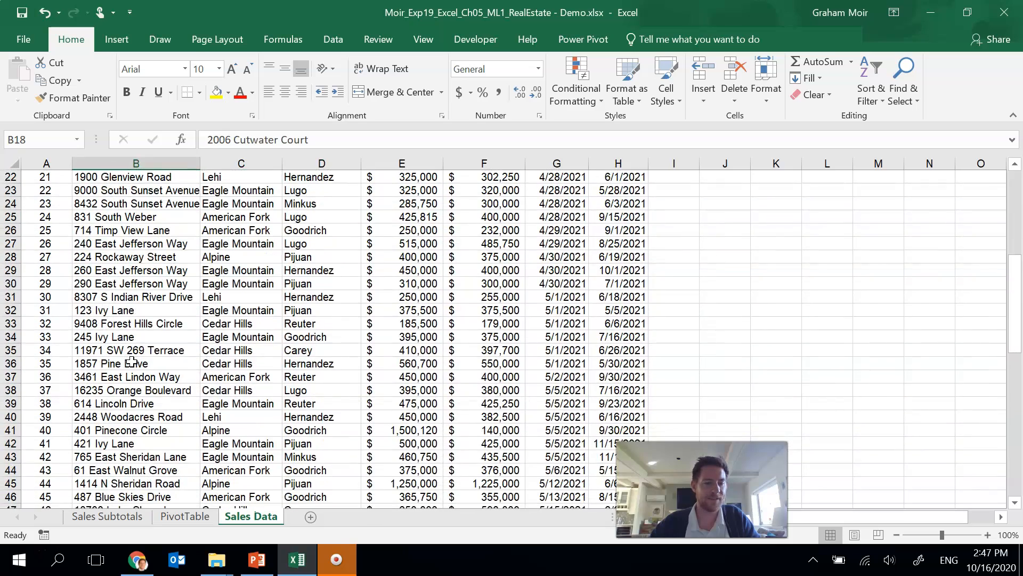
pyautogui.click(10, 430)
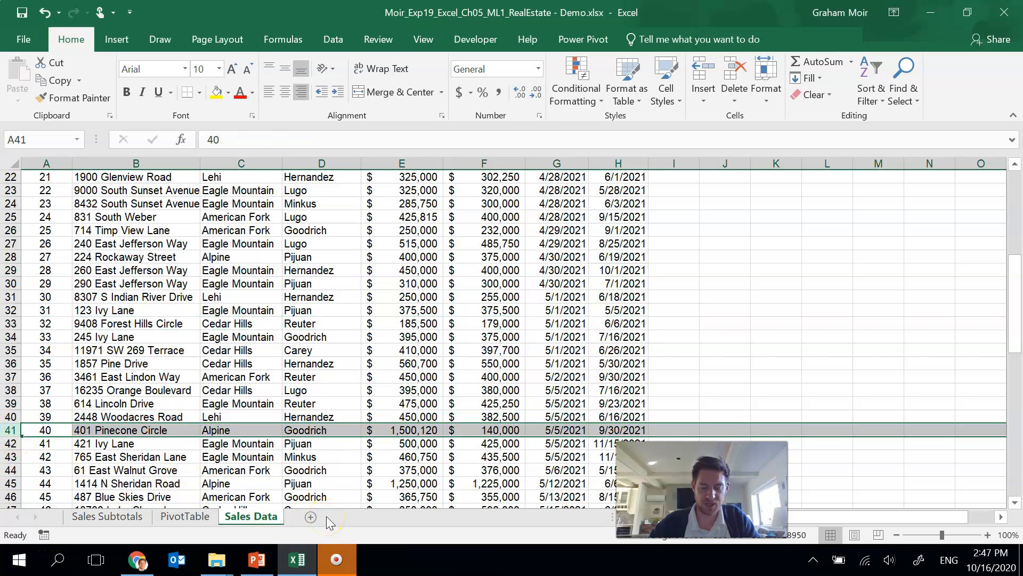
pyautogui.doubleClick(507, 430)
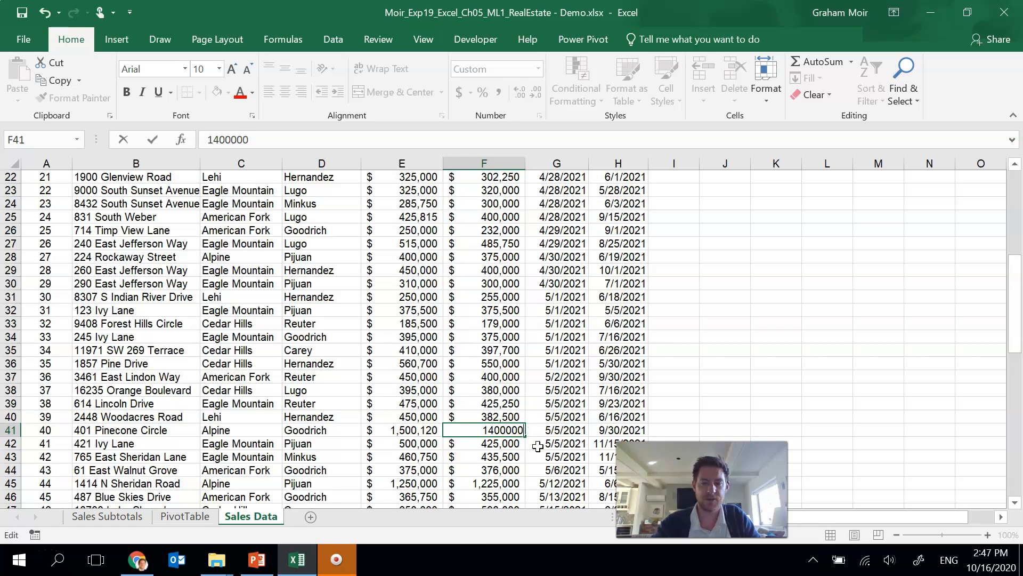
pyautogui.write('0')
pyautogui.press('Return')
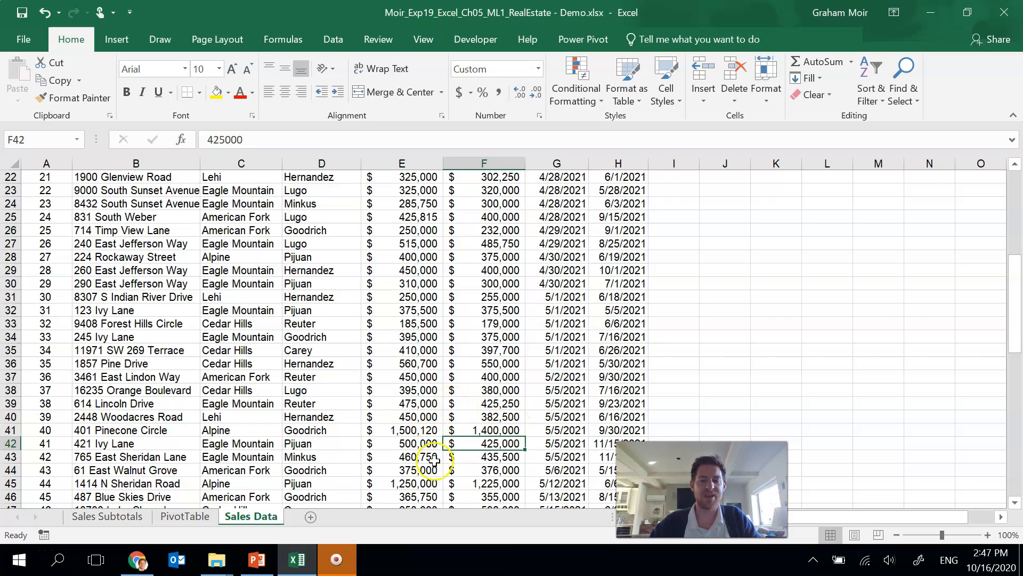
# Step: Return to the PivotTable sheet and refresh the PivotTable with the updated data
pyautogui.click(191, 520)
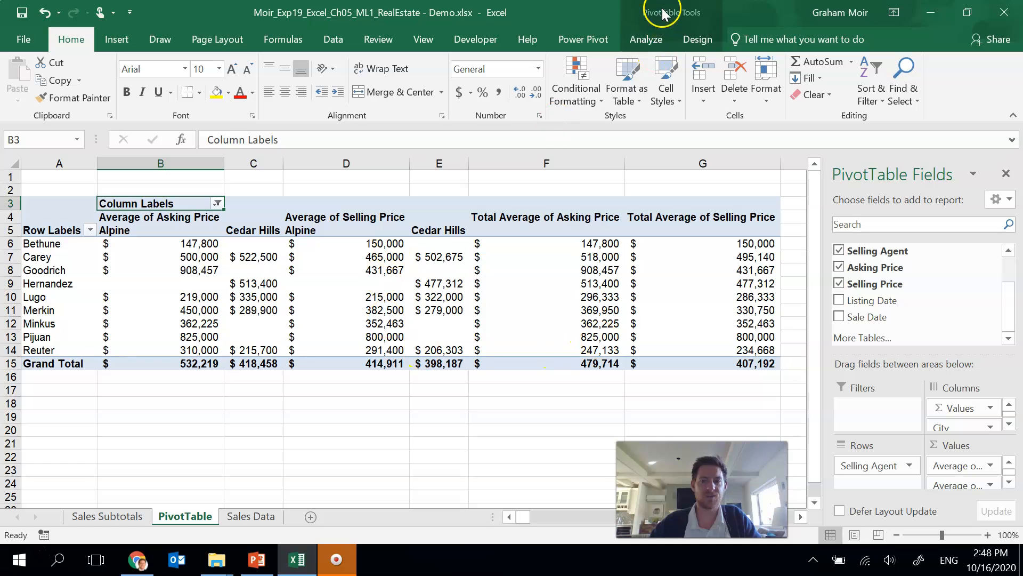
pyautogui.click(656, 37)
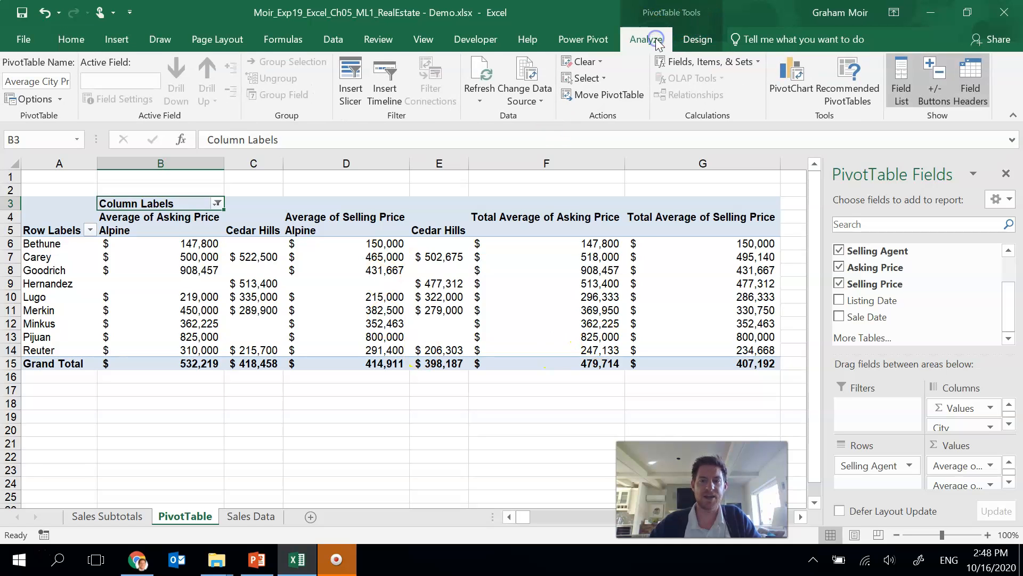
pyautogui.click(493, 74)
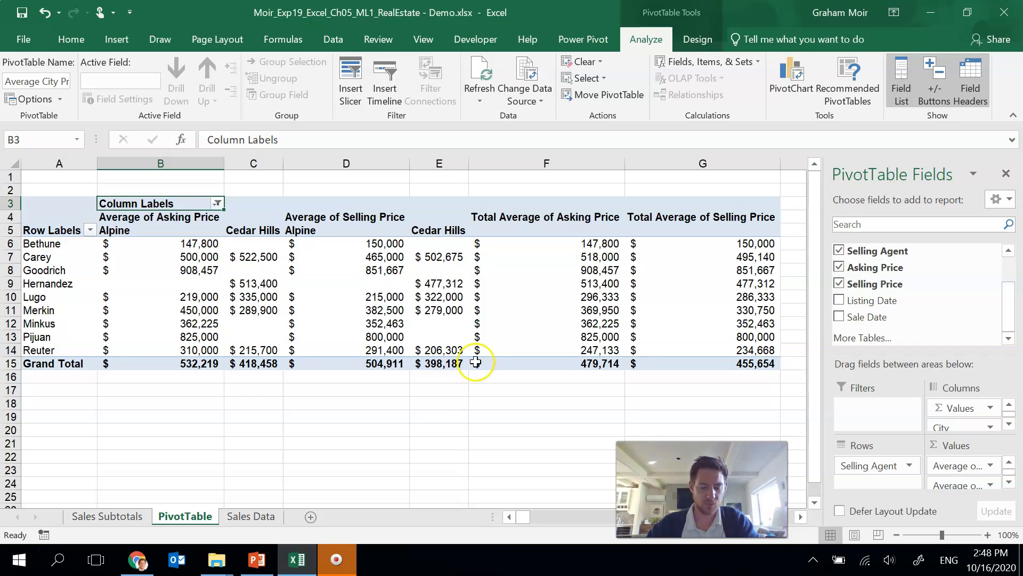
# Step: Set the width of columns A through E to 11
pyautogui.moveTo(461, 364)
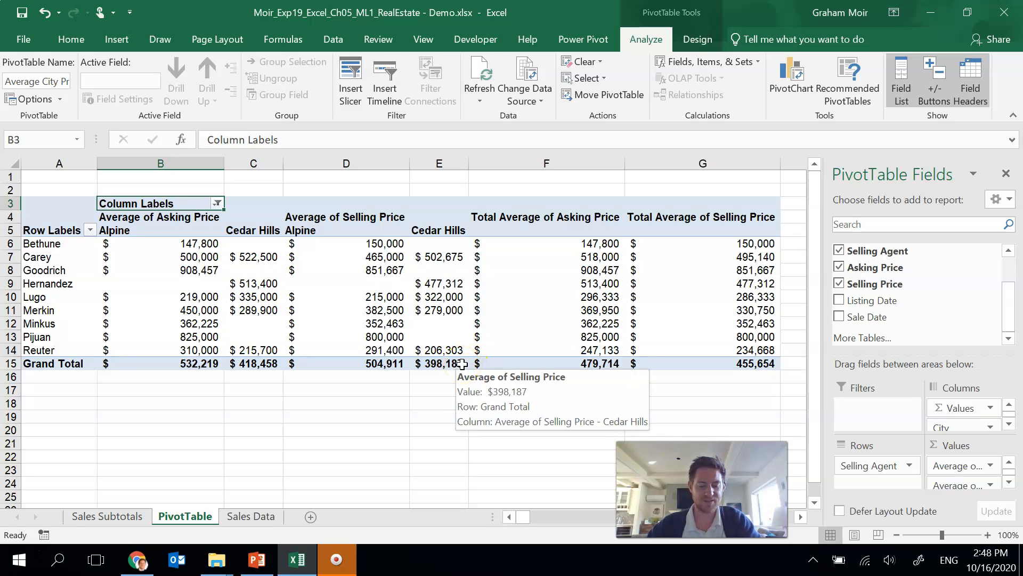
pyautogui.moveTo(62, 163); pyautogui.dragTo(354, 160)
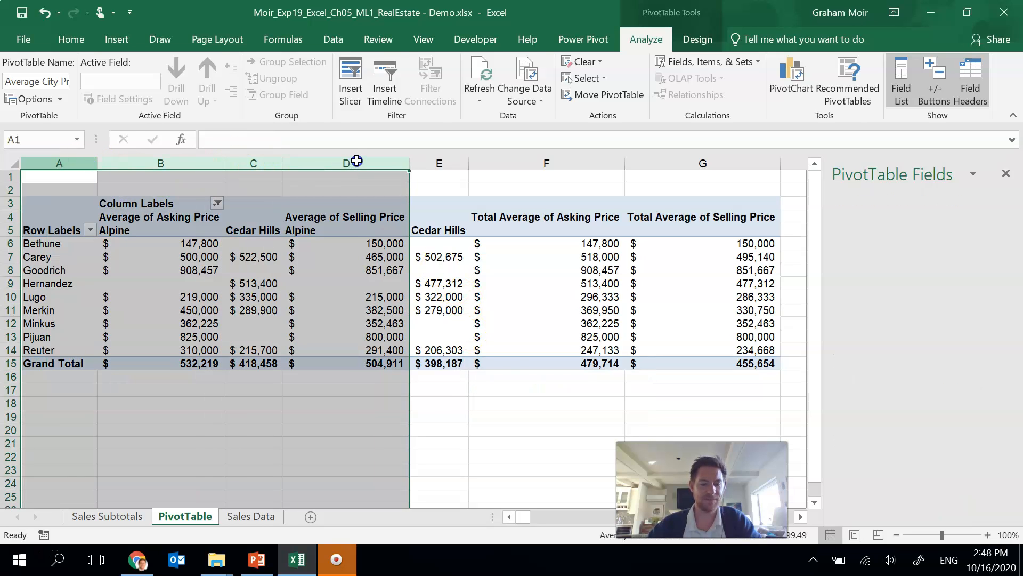
pyautogui.moveTo(345, 254); pyautogui.dragTo(443, 159)
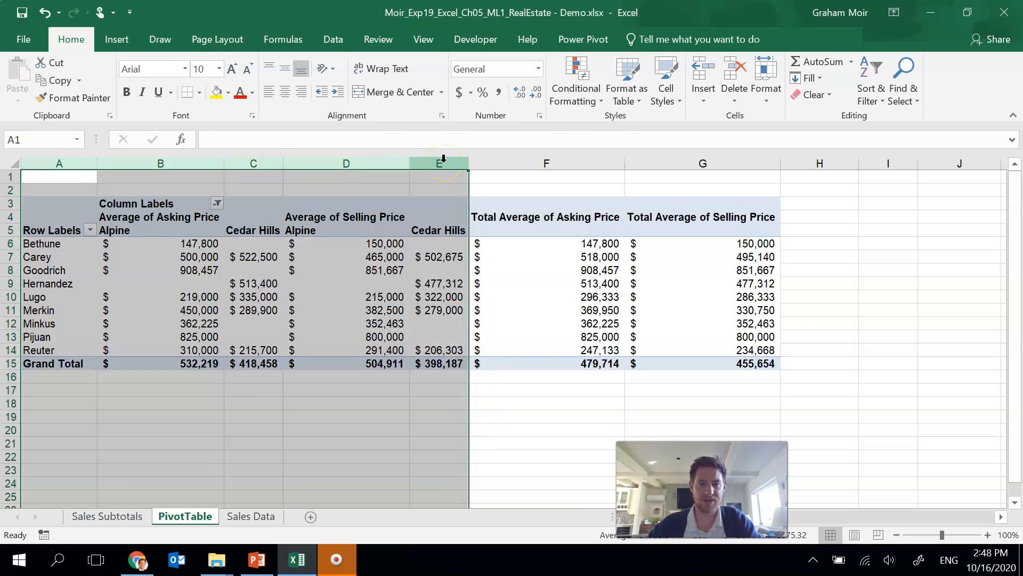
pyautogui.rightClick(443, 159)
pyautogui.click(502, 354)
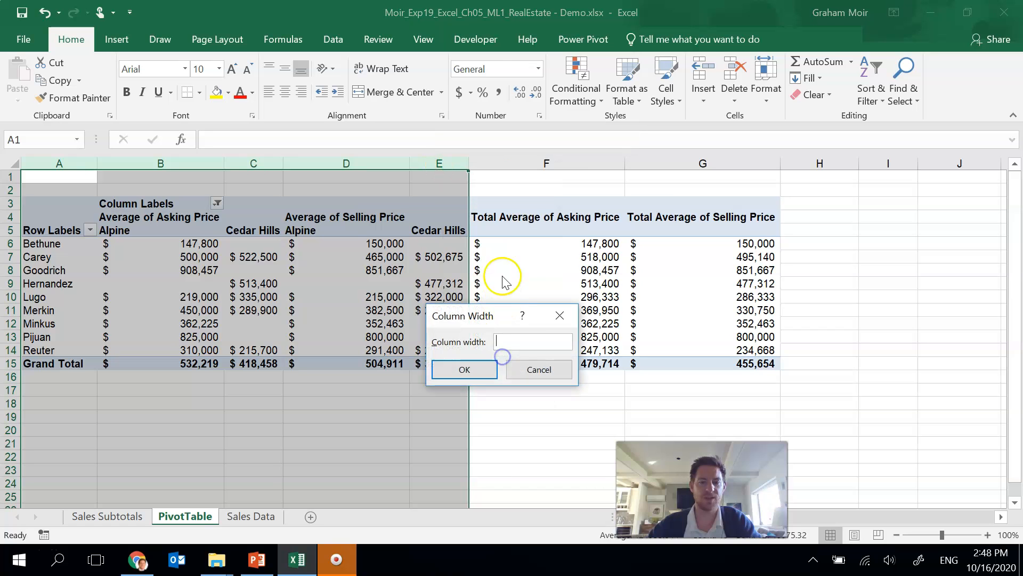
pyautogui.write('11')
pyautogui.click(475, 368)
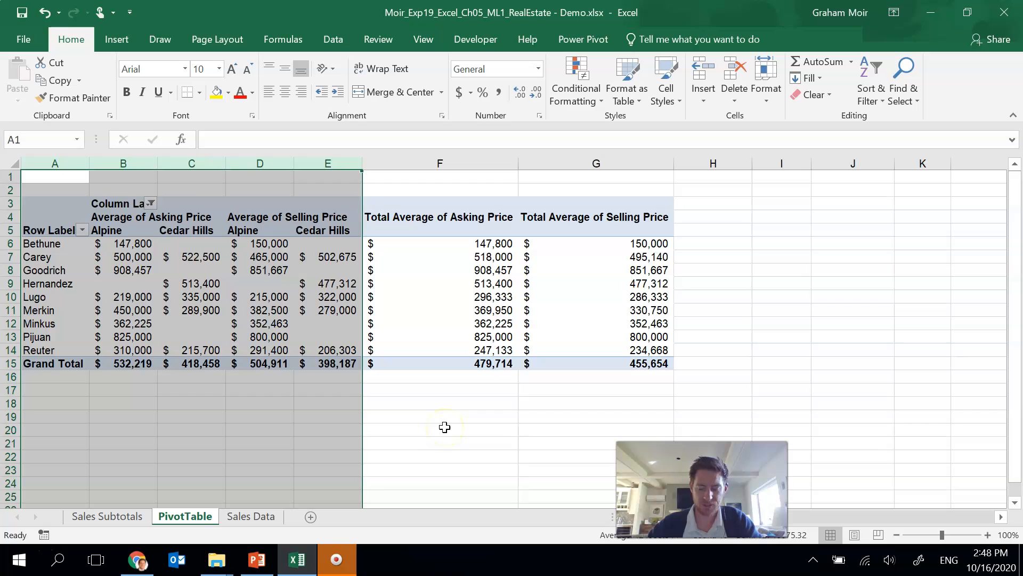
# Step: Set the width of column F to 14
pyautogui.click(446, 161)
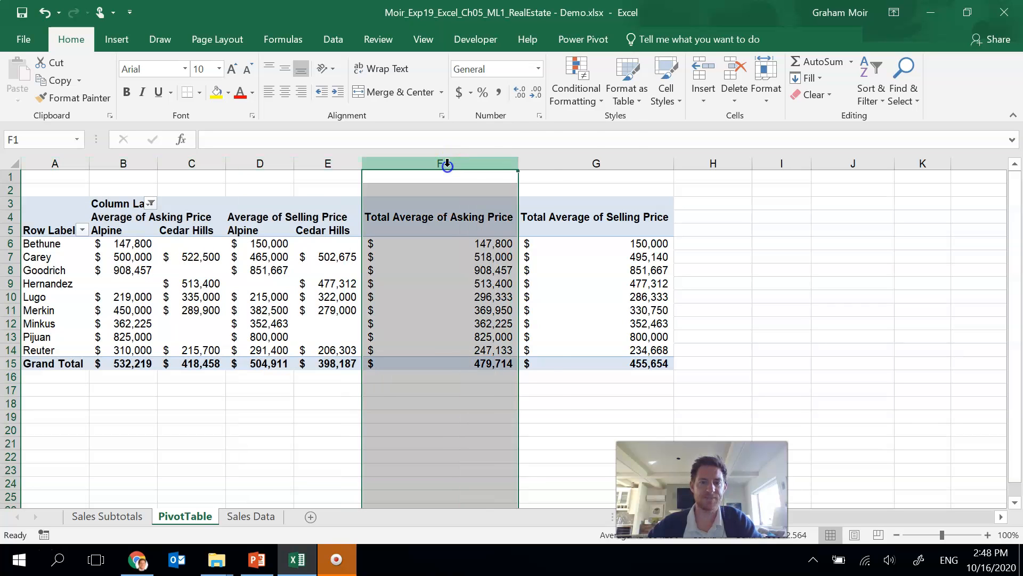
pyautogui.rightClick(447, 165)
pyautogui.click(520, 356)
pyautogui.write('14')
pyautogui.click(476, 372)
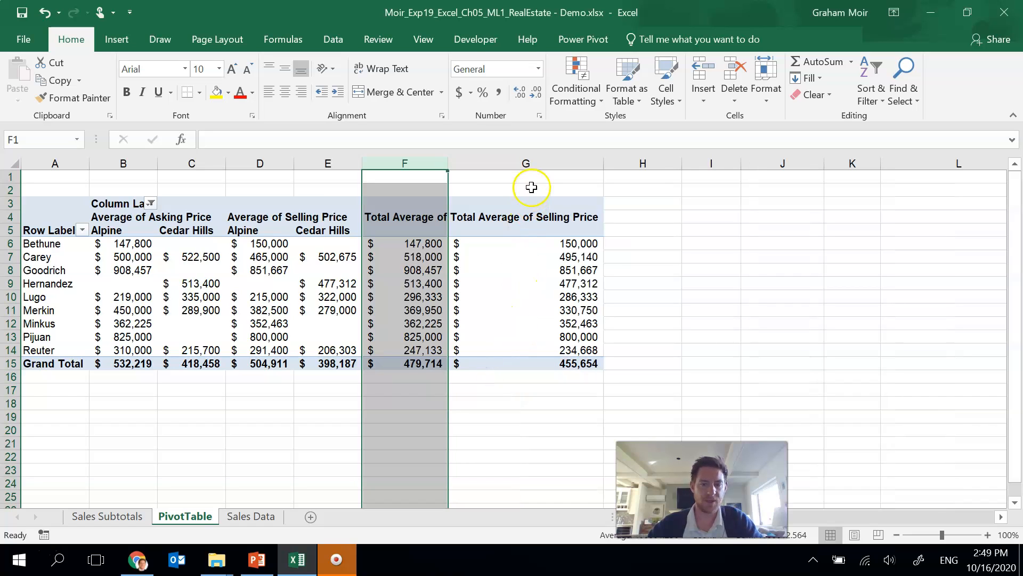
# Step: Set the width of column G to 13.14
pyautogui.click(533, 158)
pyautogui.rightClick(533, 159)
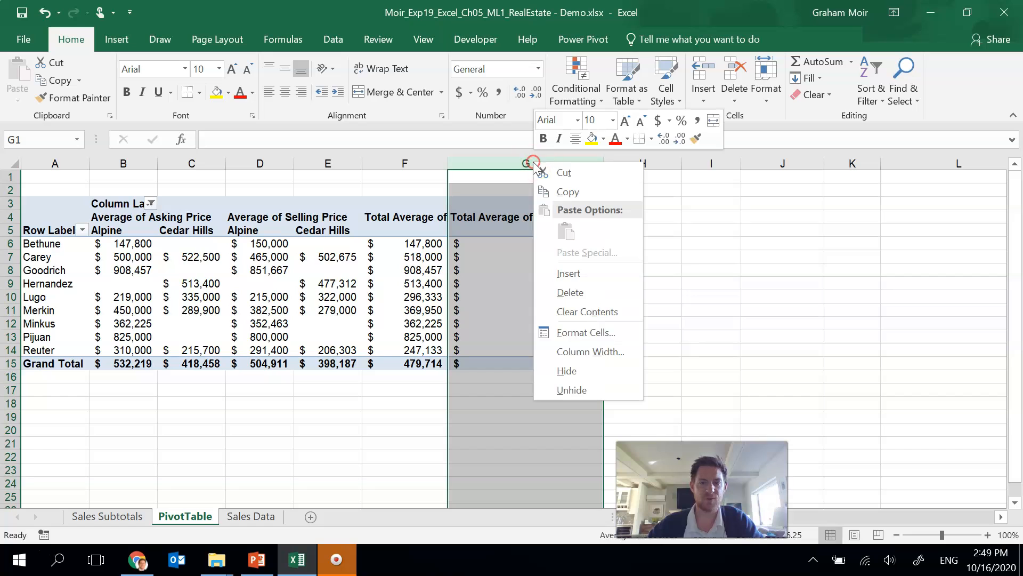
pyautogui.click(589, 352)
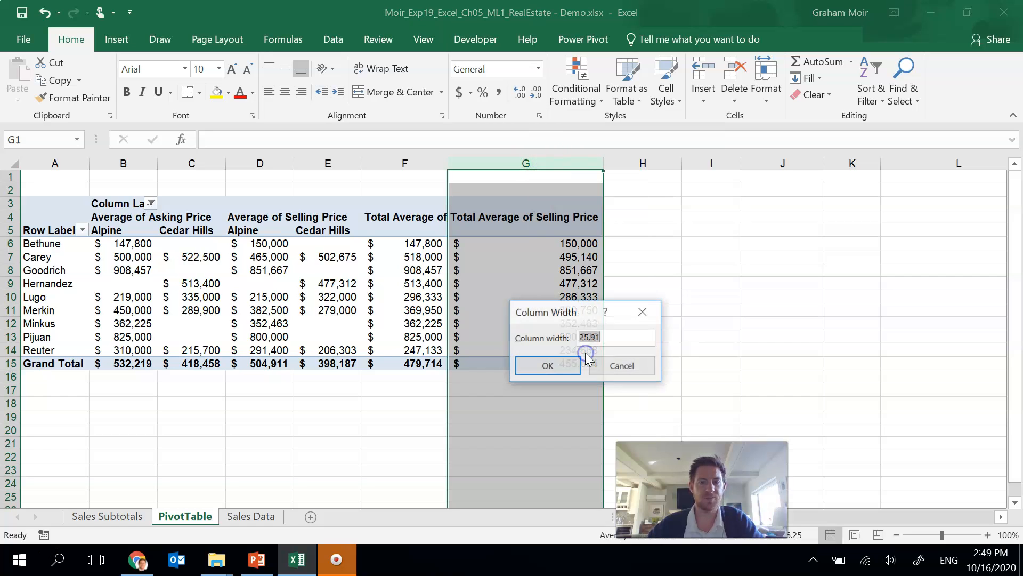
pyautogui.write('1')
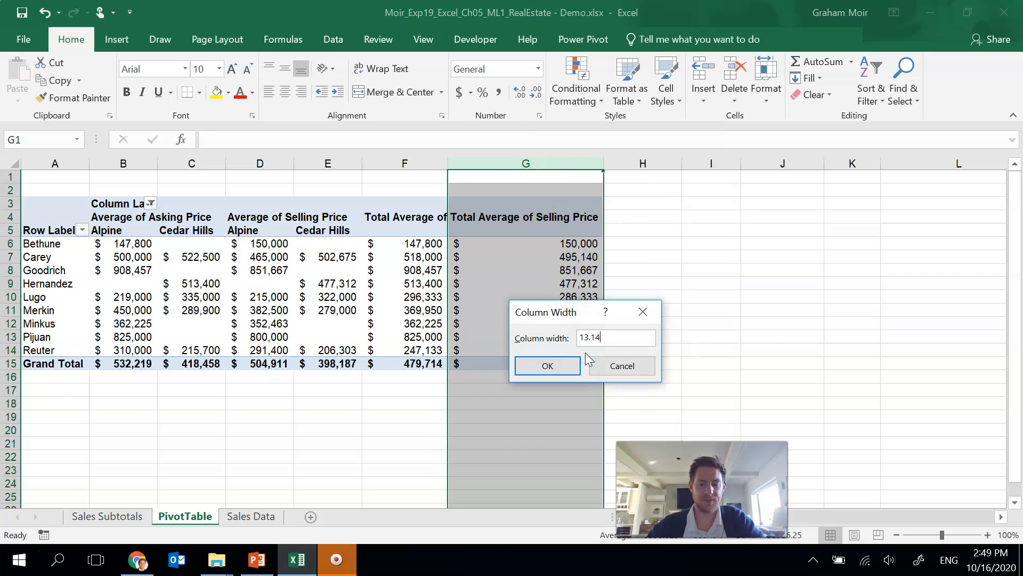
pyautogui.write('3.14')
pyautogui.click(547, 366)
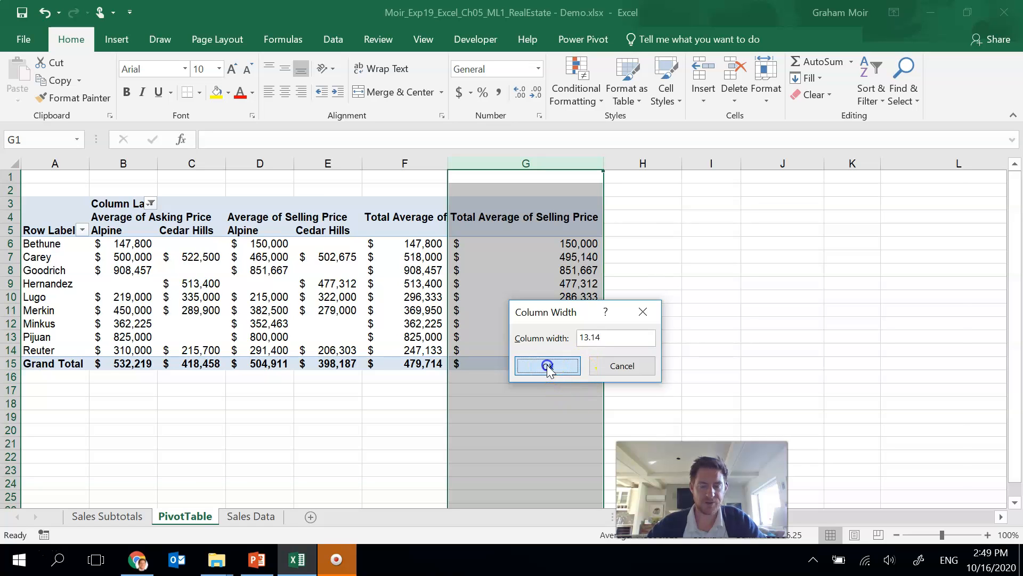
pyautogui.click(605, 312)
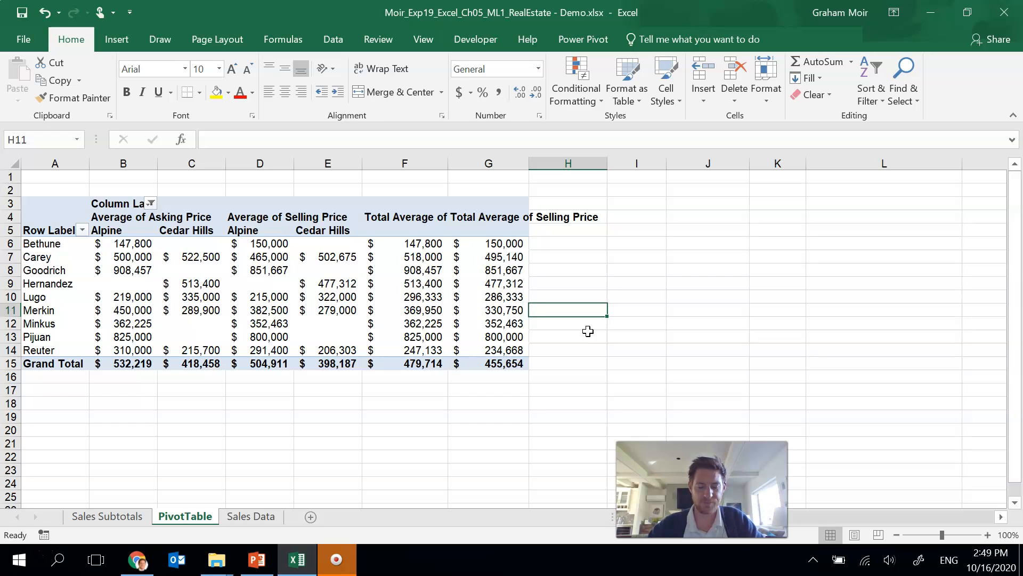
# Step: Center and wrap the value field headers in cells B4, D4, F4 and G4
pyautogui.click(126, 221)
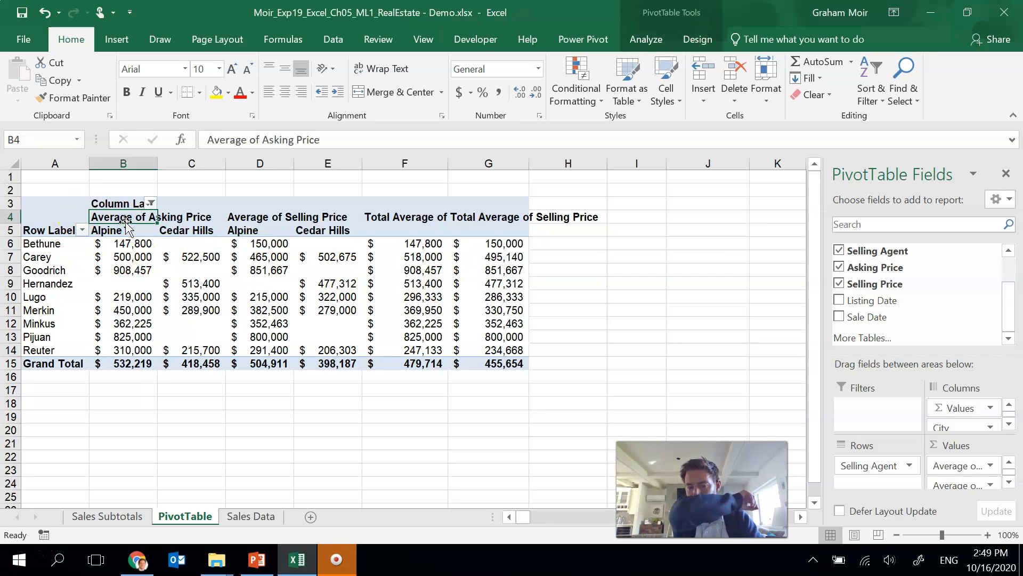
pyautogui.keyDown('ctrl'); pyautogui.click(256, 213); pyautogui.keyUp('ctrl')
pyautogui.keyDown('ctrl'); pyautogui.click(412, 217); pyautogui.keyUp('ctrl')
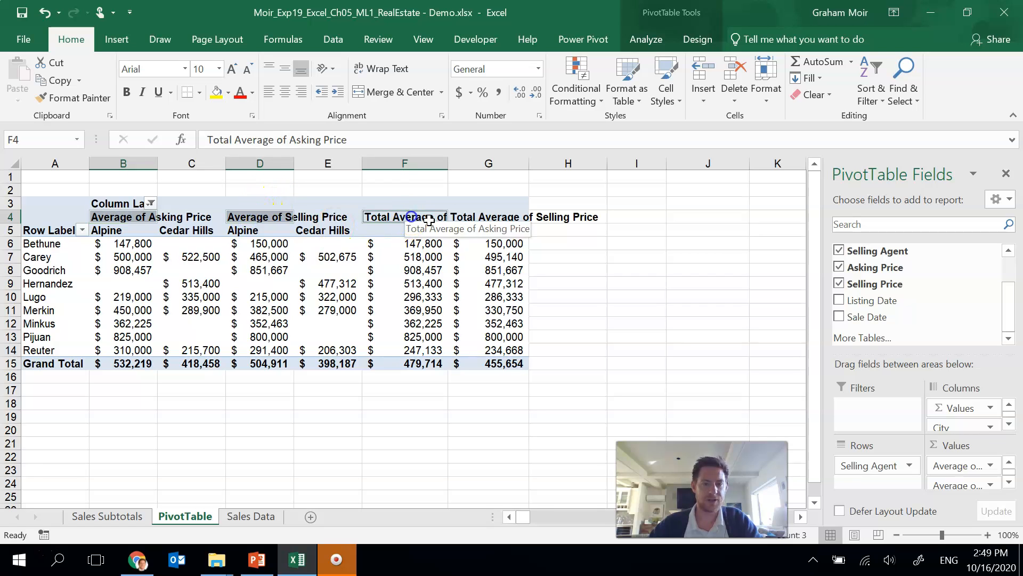
pyautogui.keyDown('ctrl'); pyautogui.click(486, 216); pyautogui.keyUp('ctrl')
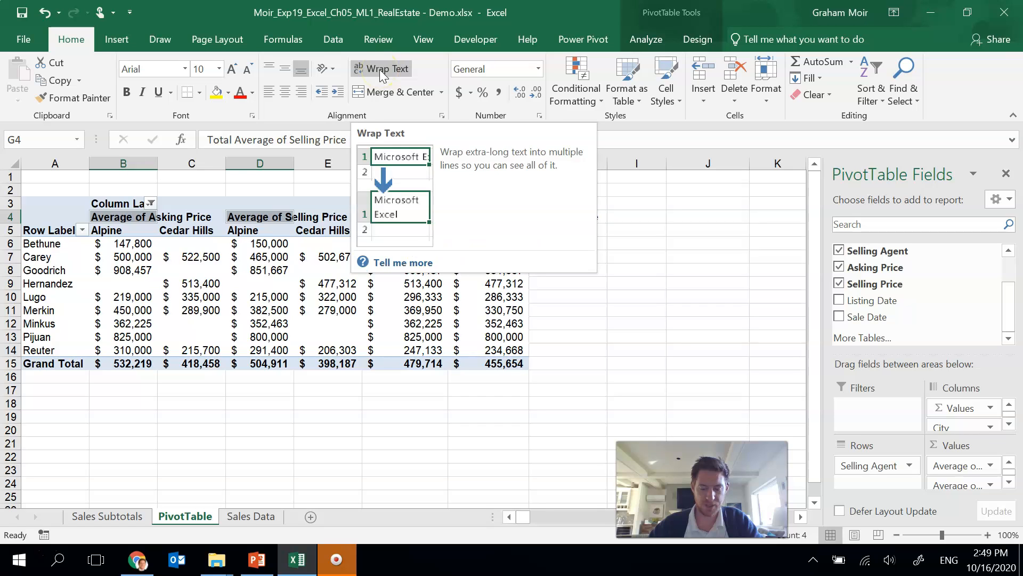
pyautogui.click(286, 94)
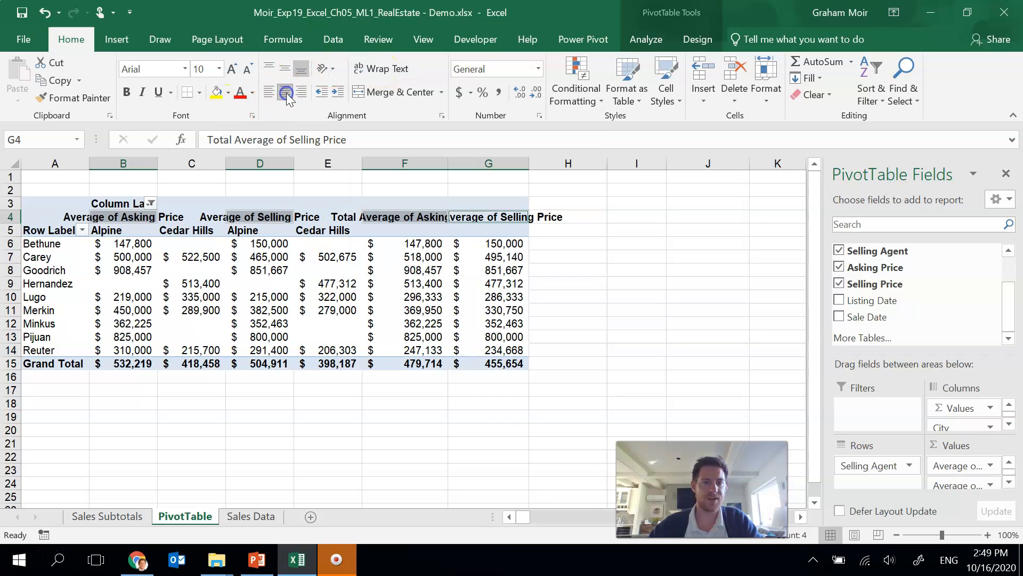
pyautogui.click(396, 70)
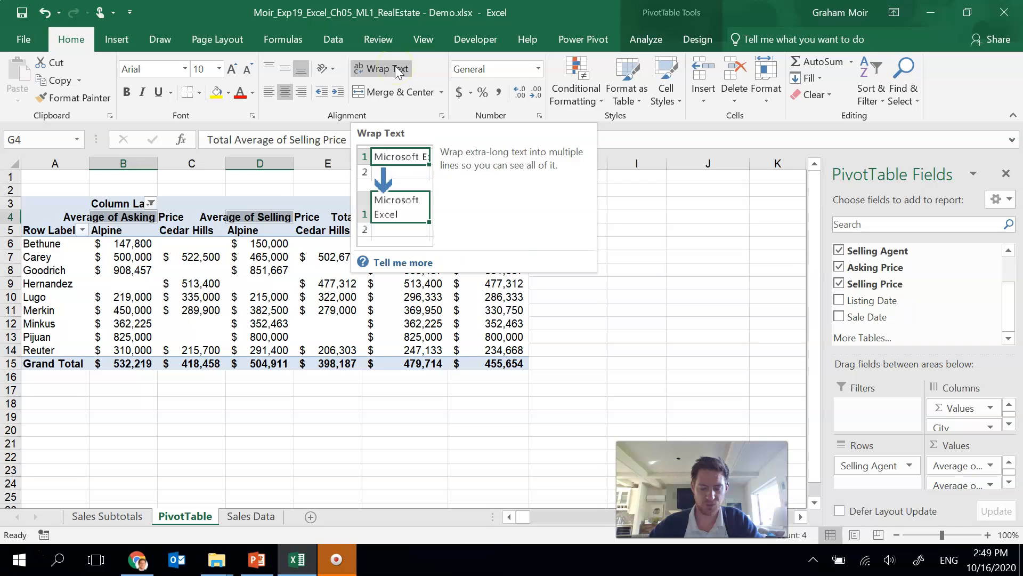
pyautogui.click(395, 67)
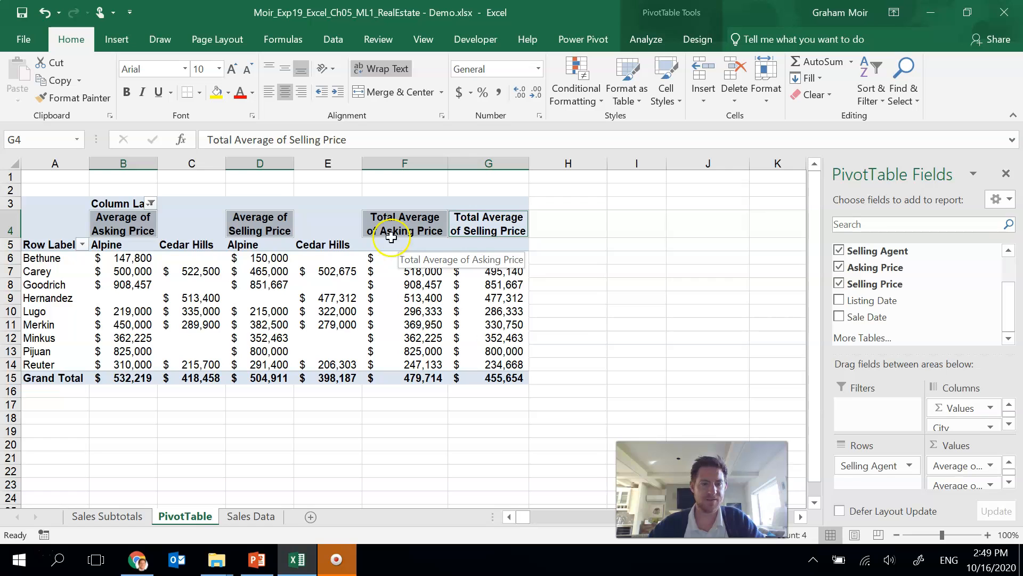
# Step: Apply a bottom border to the Average of Asking Price and Average of Selling Price header cells in row 4
pyautogui.click(154, 223)
pyautogui.moveTo(154, 223); pyautogui.dragTo(301, 218)
pyautogui.click(200, 93)
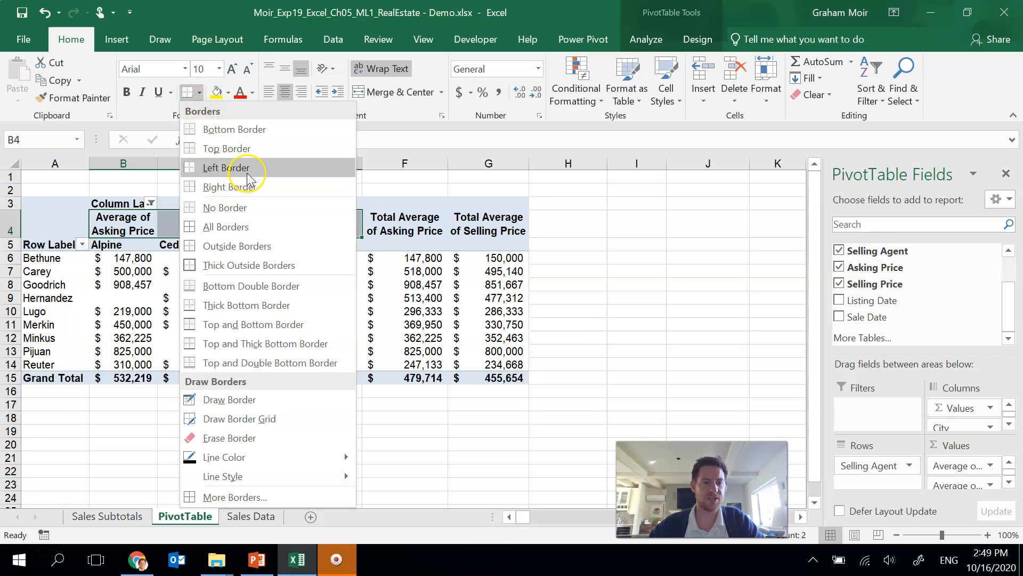
pyautogui.click(262, 130)
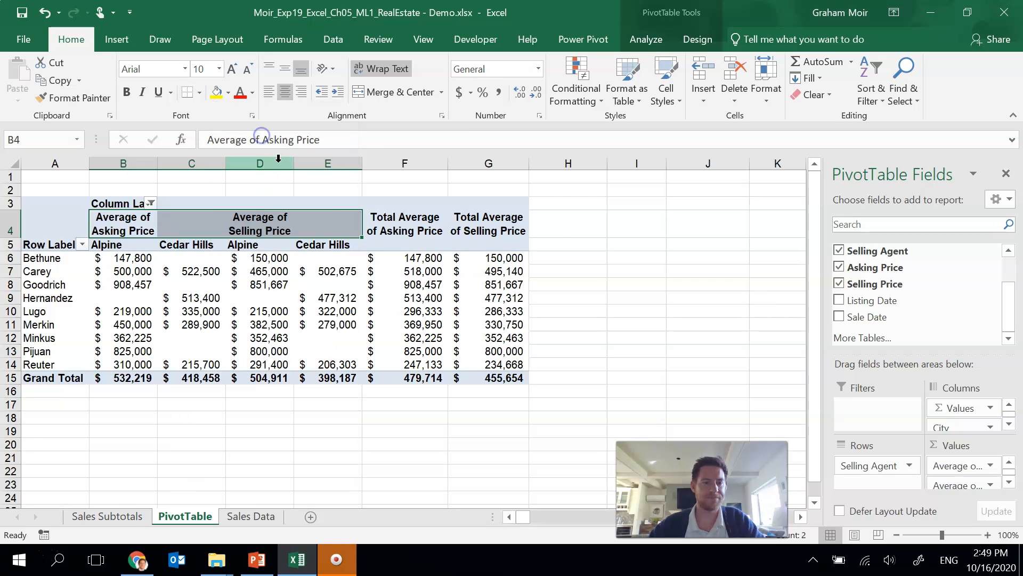
pyautogui.click(549, 232)
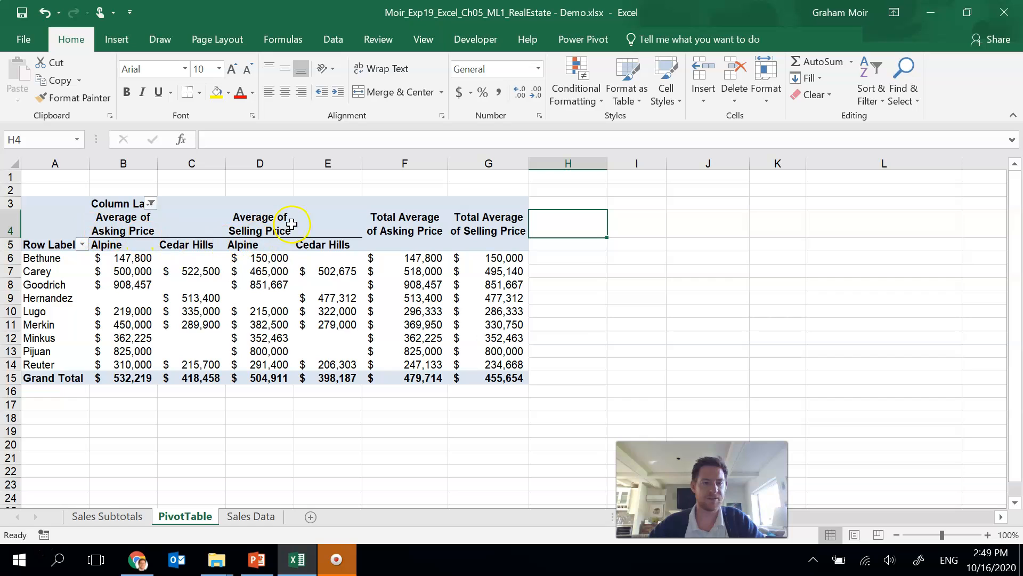
# Step: Rename the PivotTable's row labels header as Agent
pyautogui.click(482, 340)
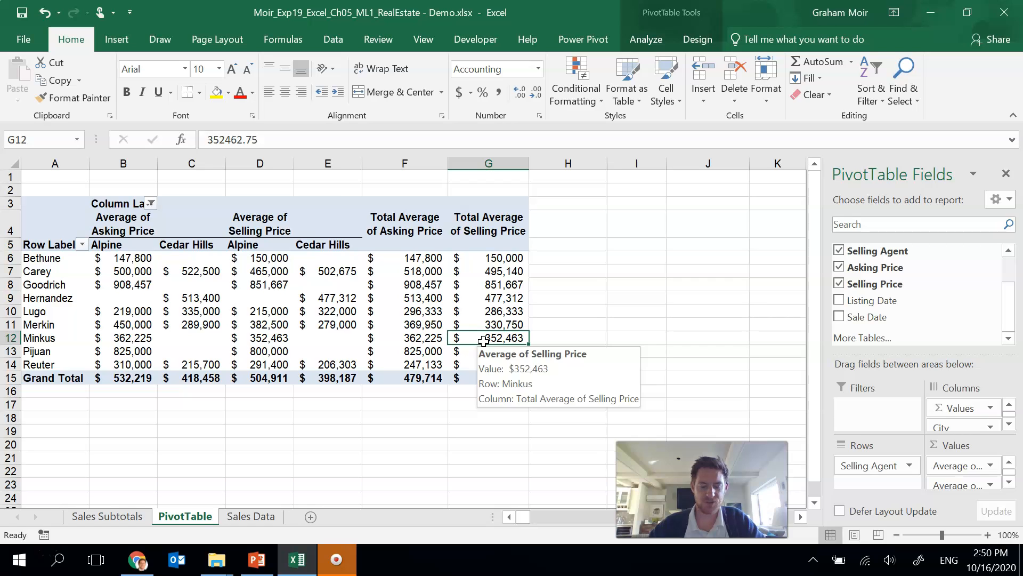
pyautogui.click(52, 245)
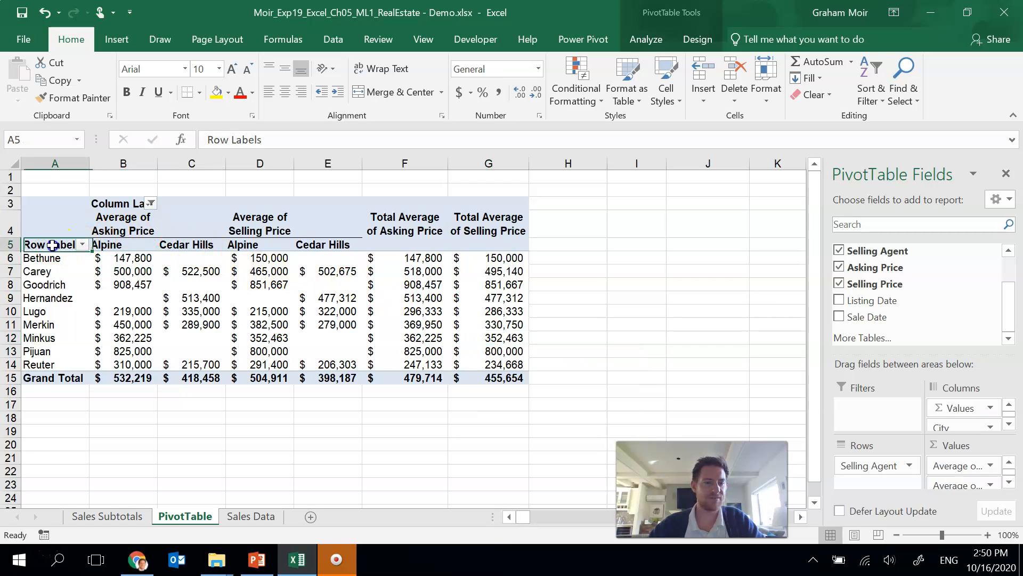
pyautogui.write('Agent')
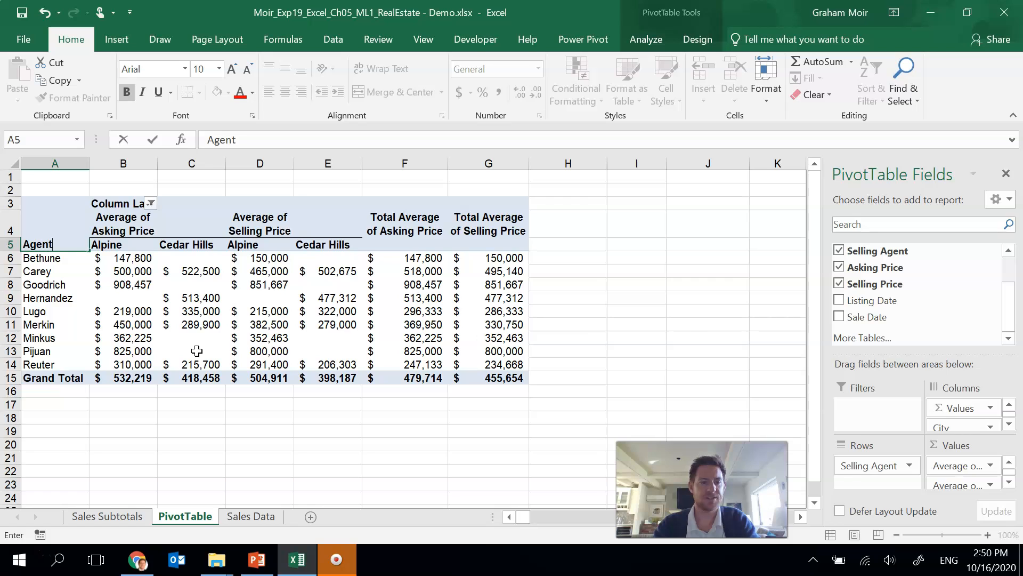
pyautogui.press('Return')
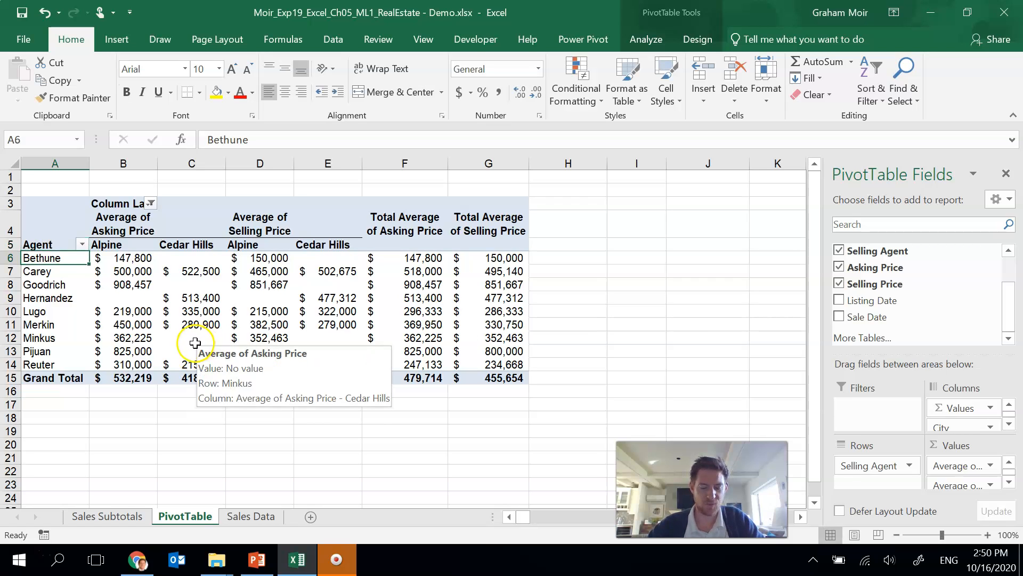
# Step: Increase the height of row 4 holding the value field headers
pyautogui.click(11, 227)
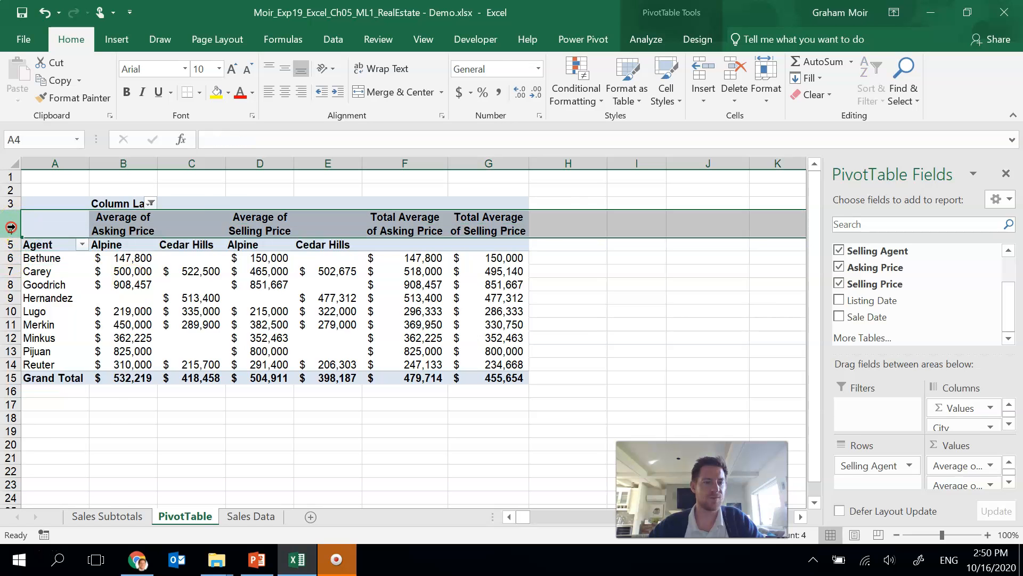
pyautogui.rightClick(12, 227)
pyautogui.click(63, 417)
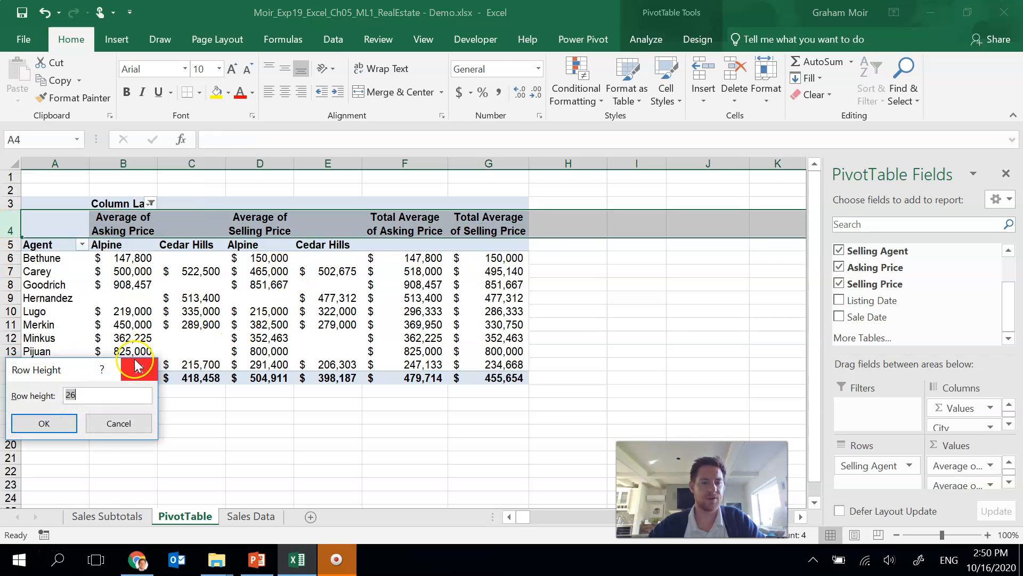
pyautogui.click(59, 424)
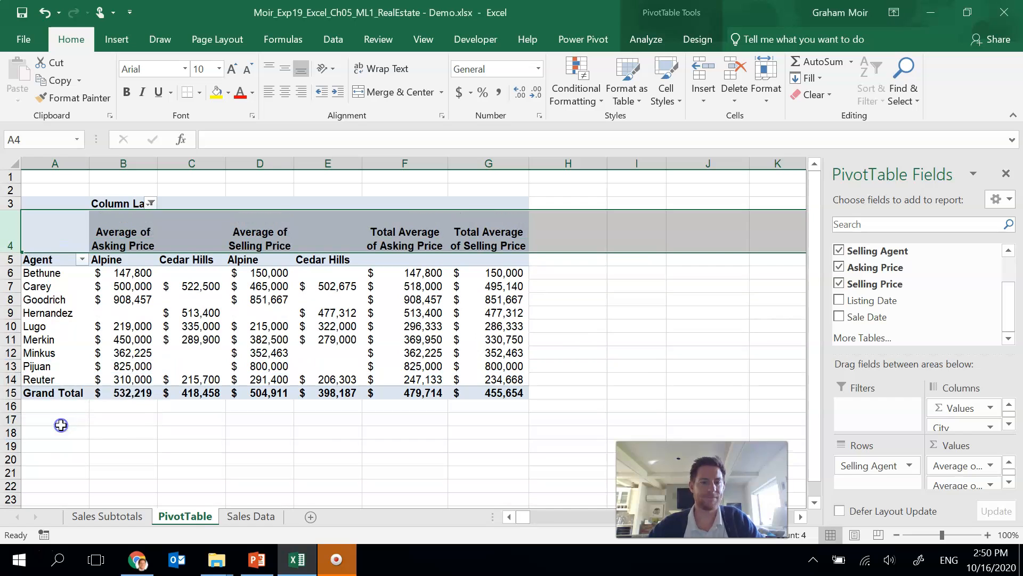
pyautogui.click(314, 425)
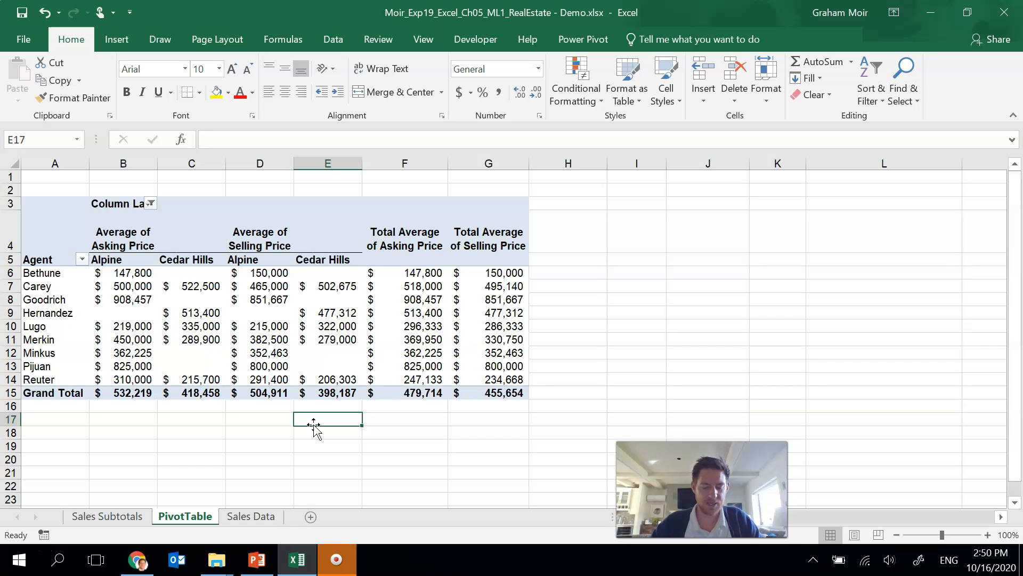
# Step: From the Sales Data sheet, insert the recommended PivotTable showing Sum of Selling Price by City
pyautogui.click(260, 516)
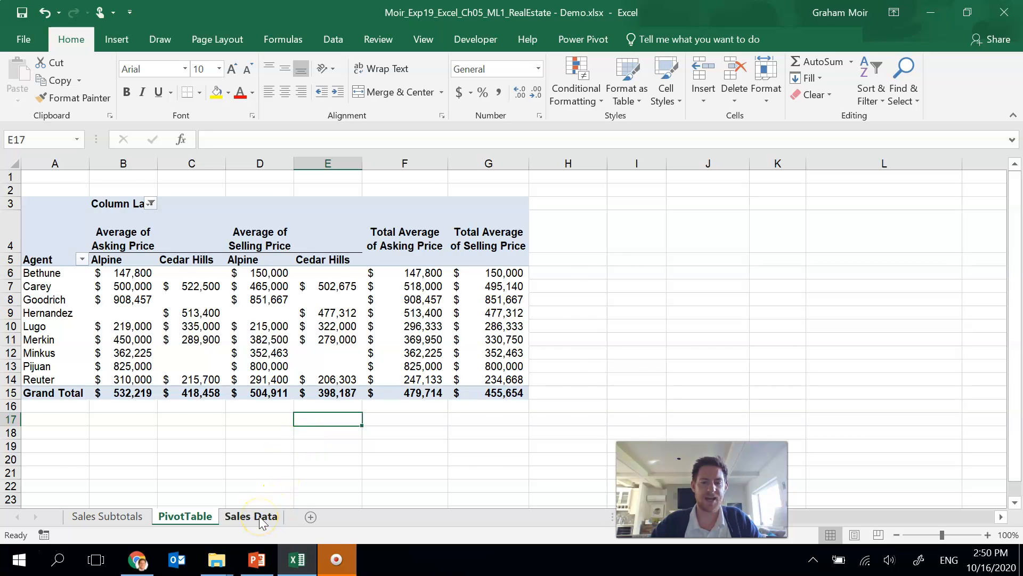
pyautogui.click(257, 243)
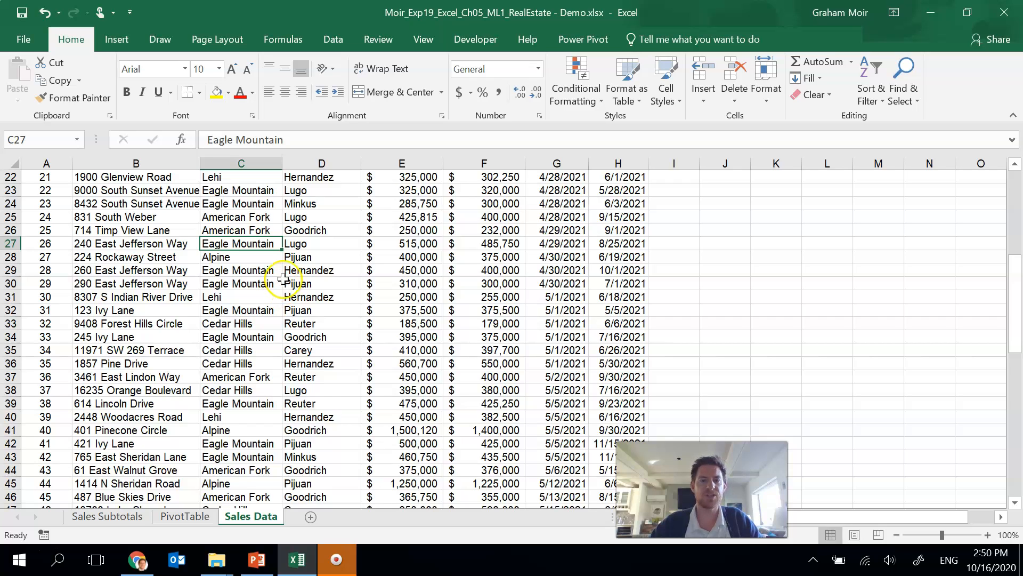
pyautogui.click(115, 39)
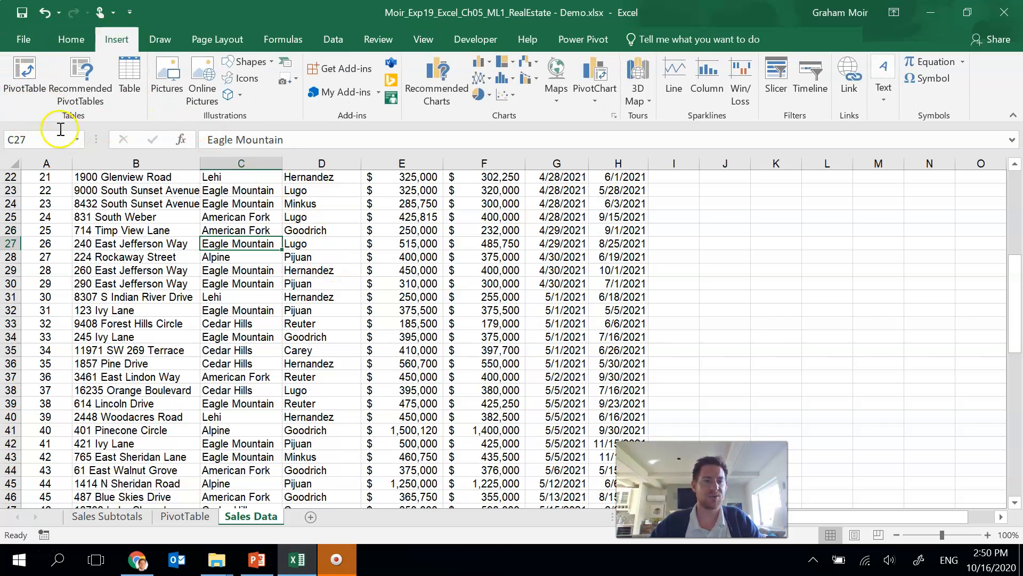
pyautogui.click(104, 99)
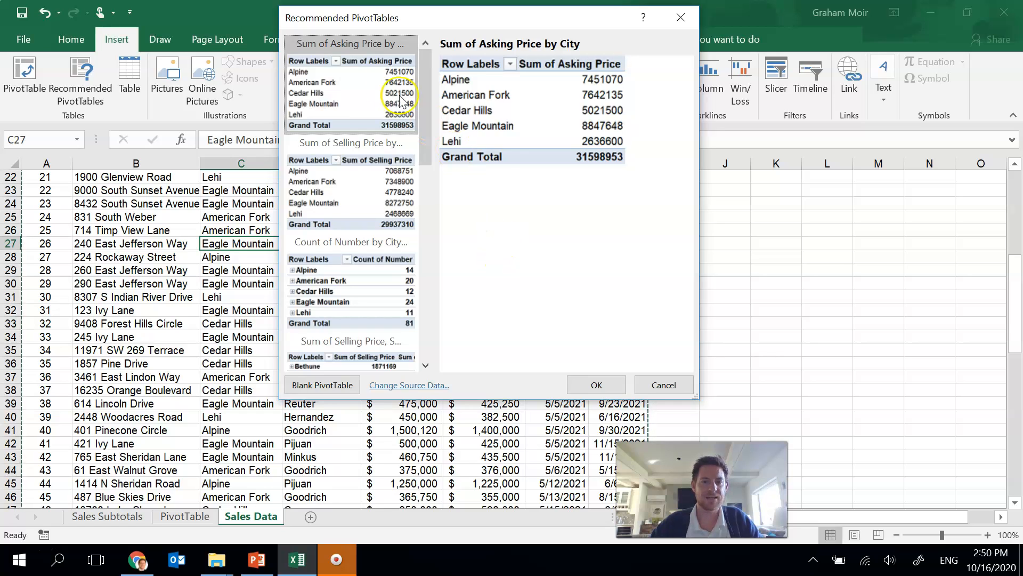
pyautogui.click(358, 195)
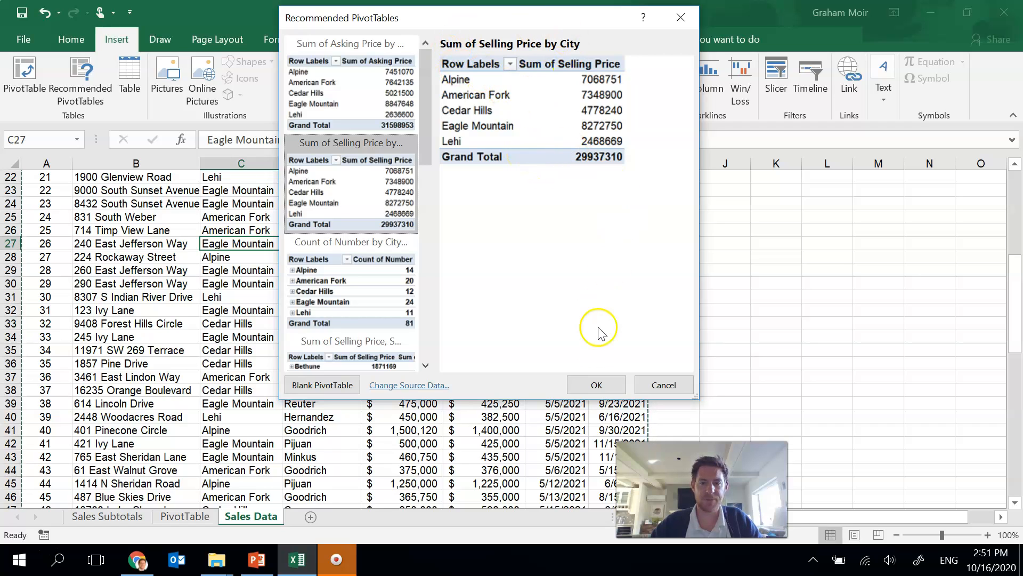
pyautogui.click(594, 384)
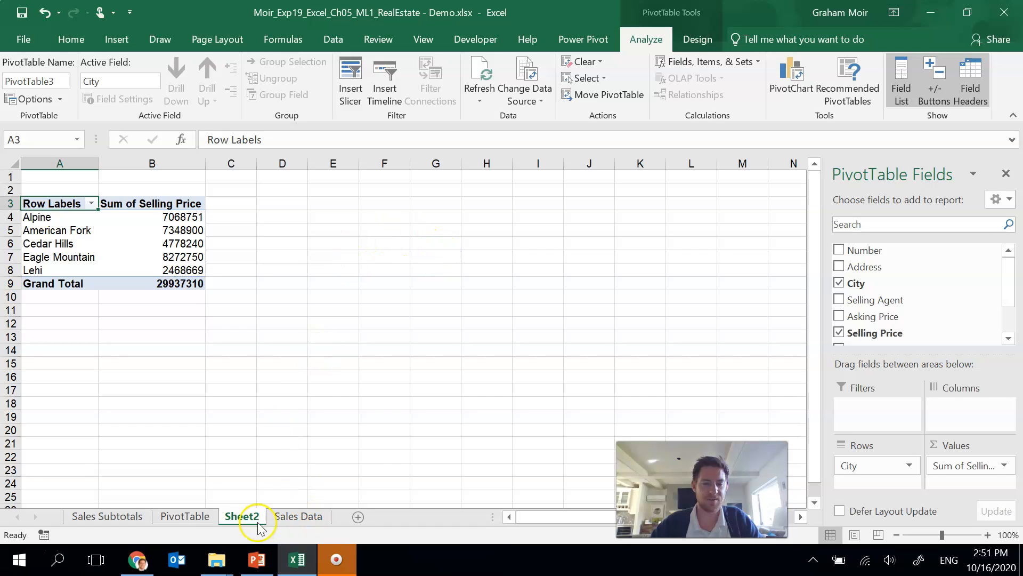
# Step: Rename the new PivotTable sheet as Selling Price
pyautogui.moveTo(259, 525); pyautogui.dragTo(246, 521)
pyautogui.write('Selling Price')
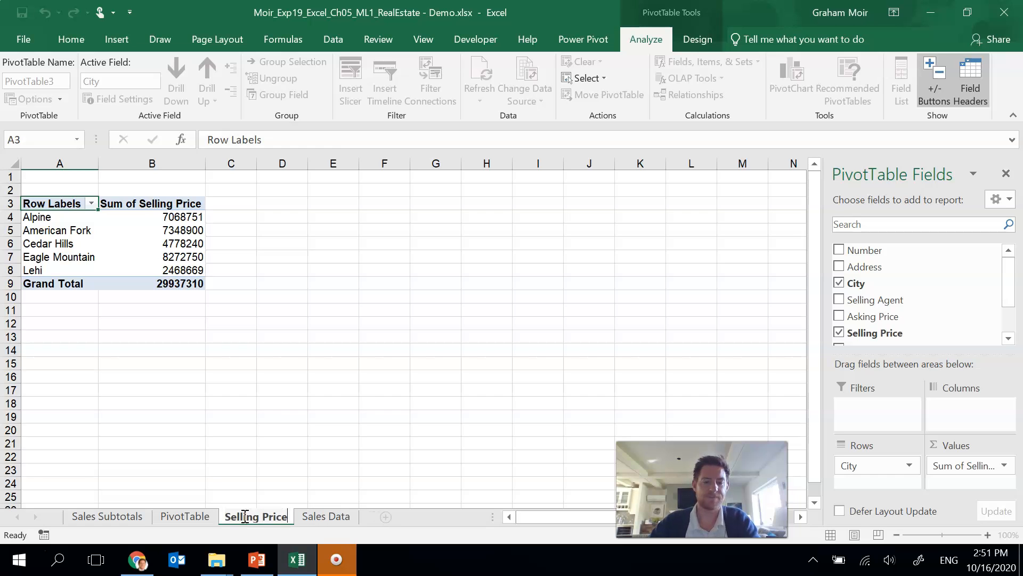
pyautogui.click(252, 482)
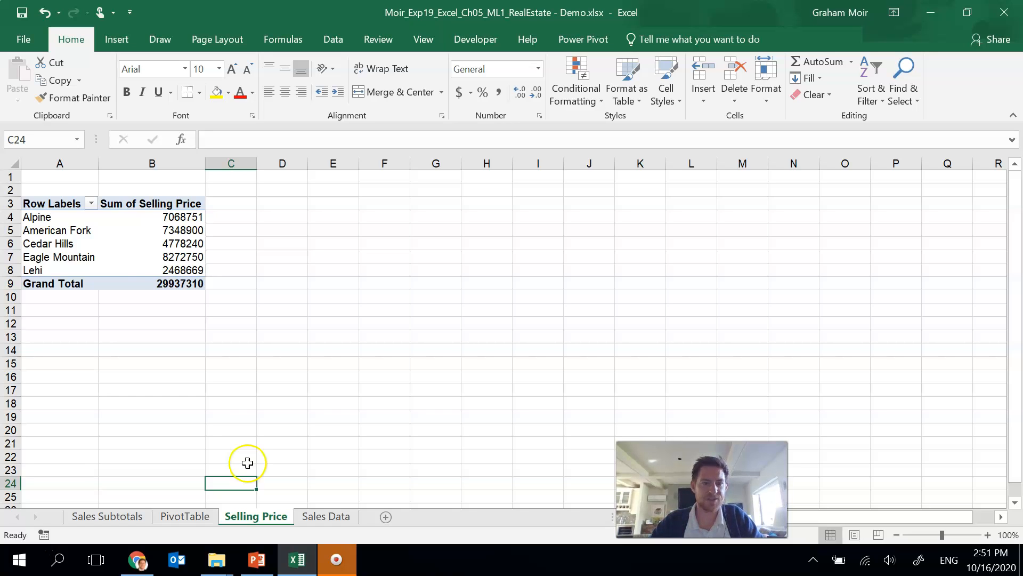
# Step: Summarize the Selling Price values by Average and format them as Accounting with 0 decimal places
pyautogui.click(132, 247)
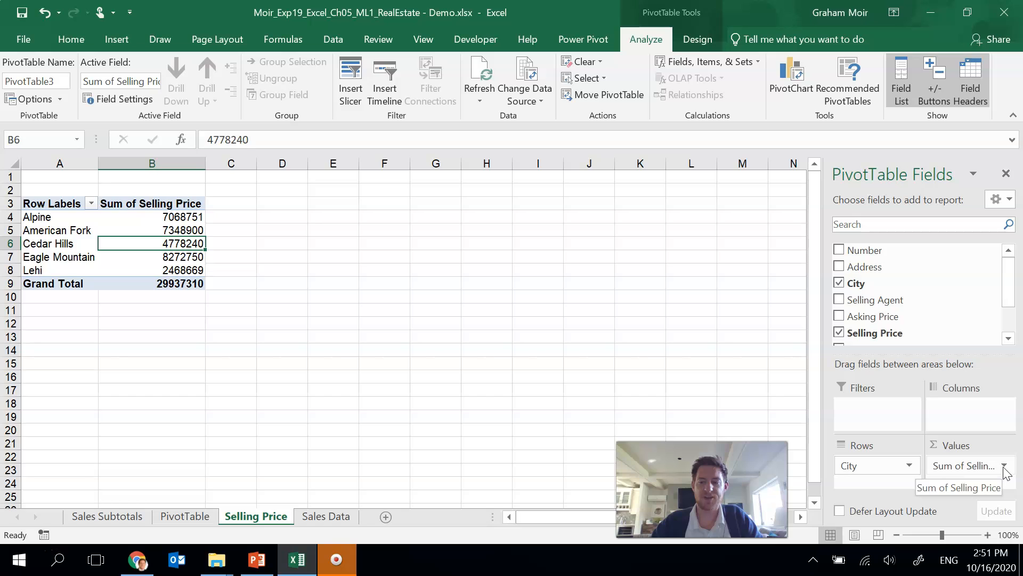
pyautogui.click(1004, 465)
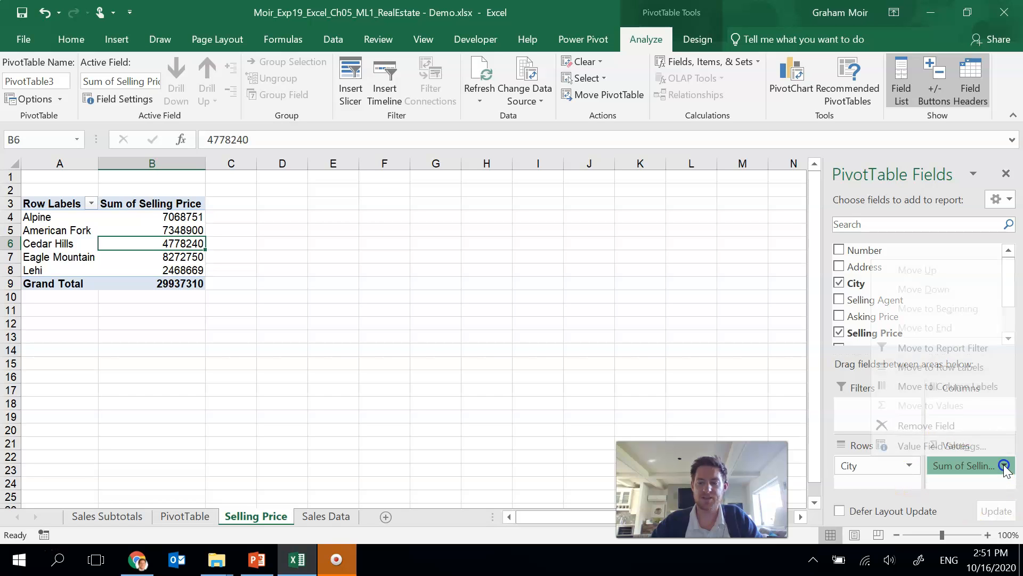
pyautogui.click(996, 446)
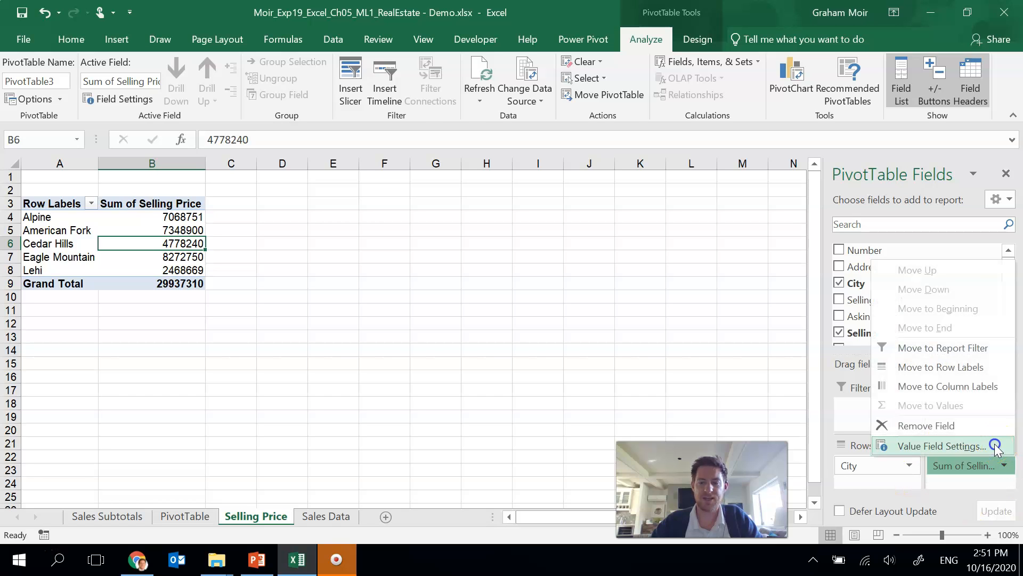
pyautogui.click(387, 215)
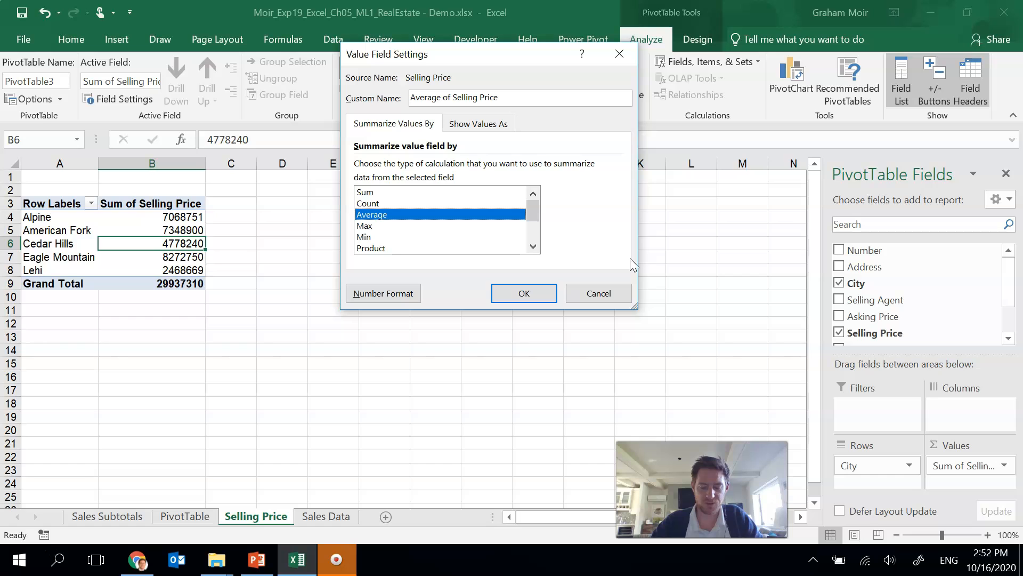
pyautogui.click(388, 297)
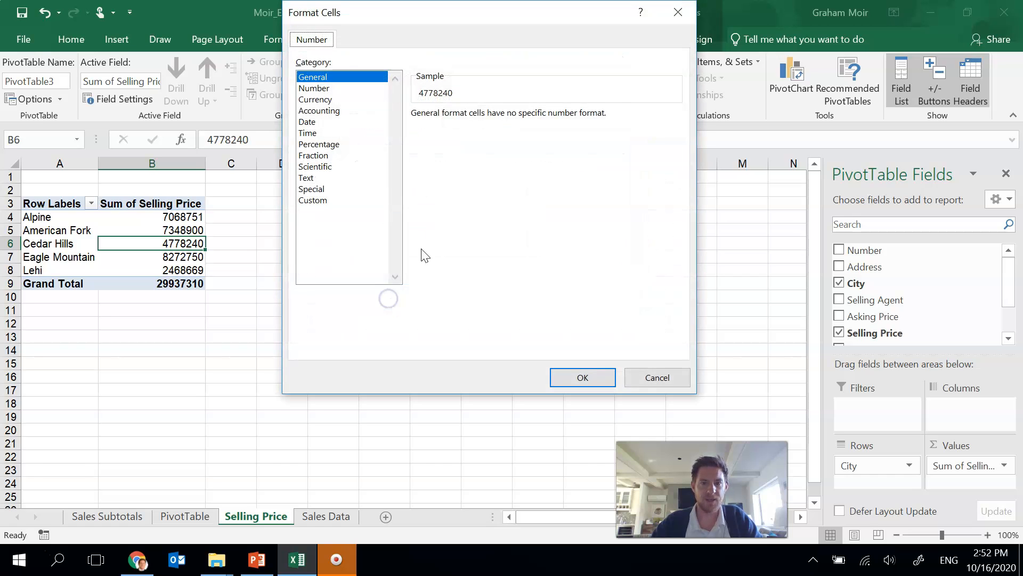
pyautogui.click(318, 113)
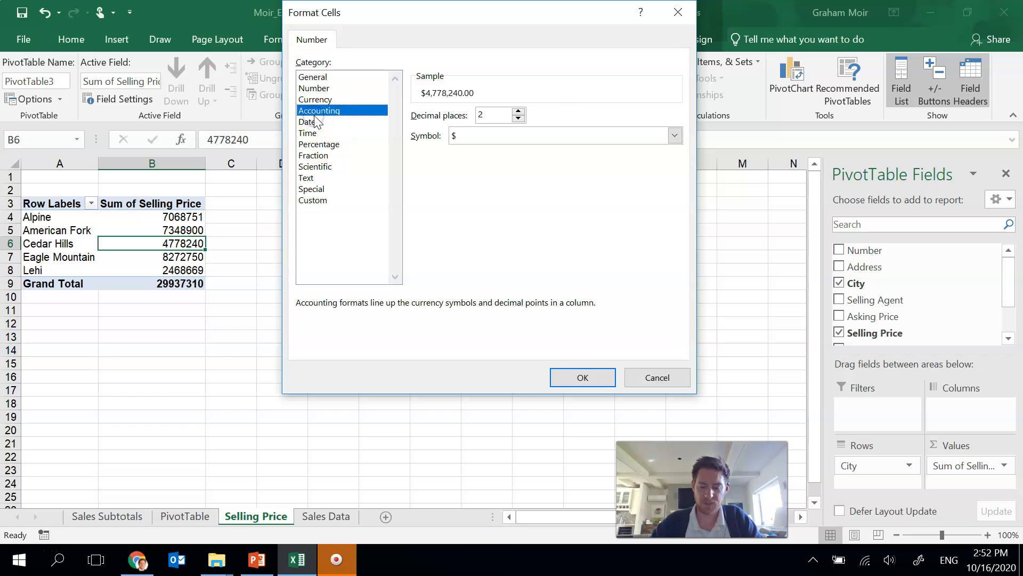
pyautogui.click(518, 118)
pyautogui.click(518, 118)
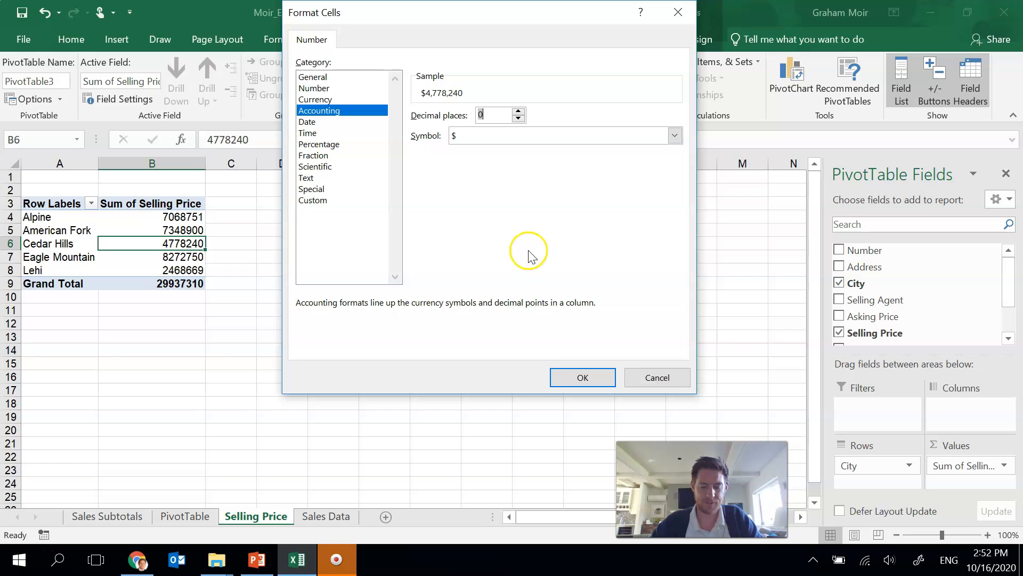
pyautogui.click(572, 380)
pyautogui.click(530, 294)
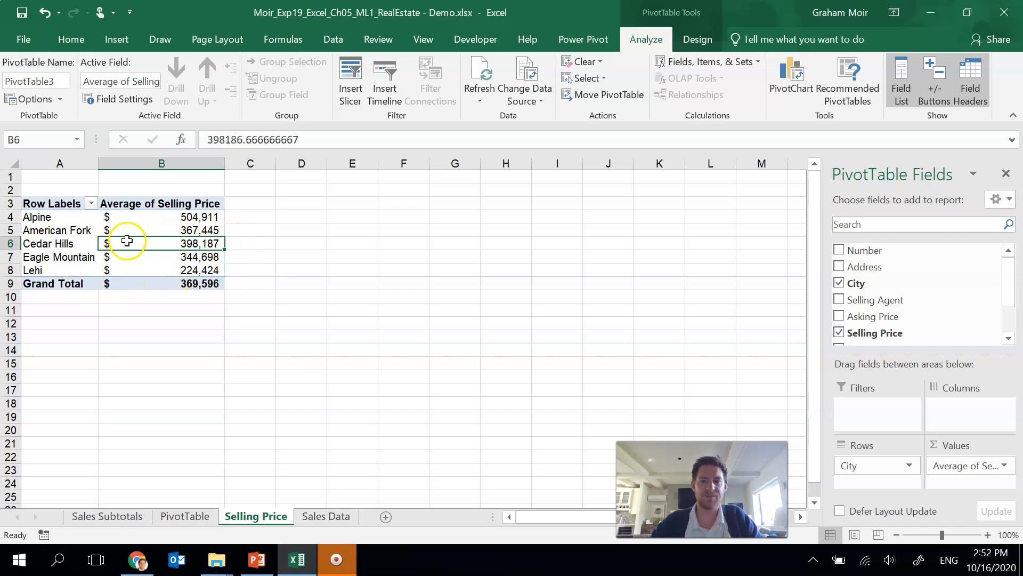
# Step: Apply the Light Blue, Pivot Style Medium 2 style to the PivotTable
pyautogui.click(698, 40)
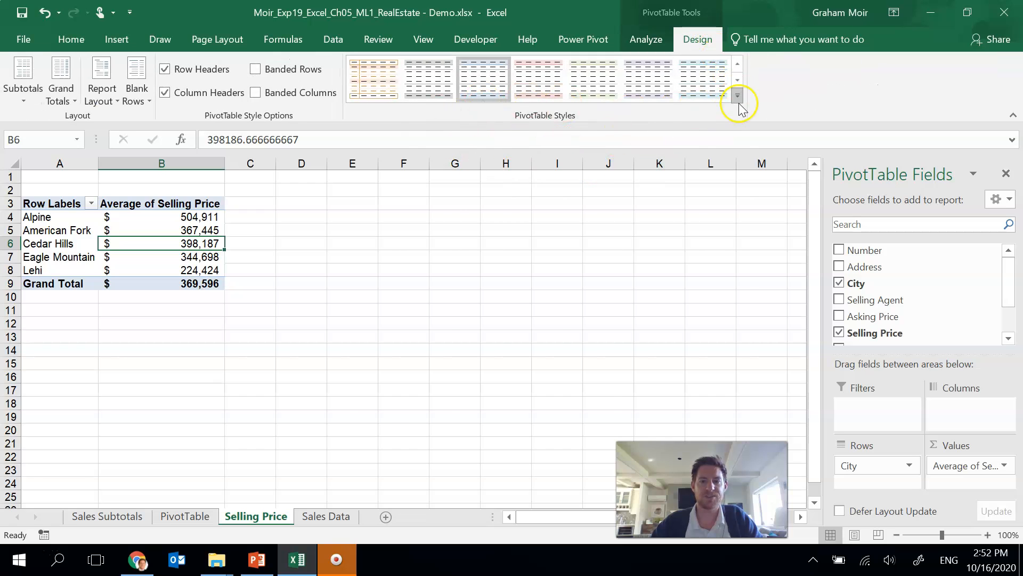
pyautogui.click(738, 99)
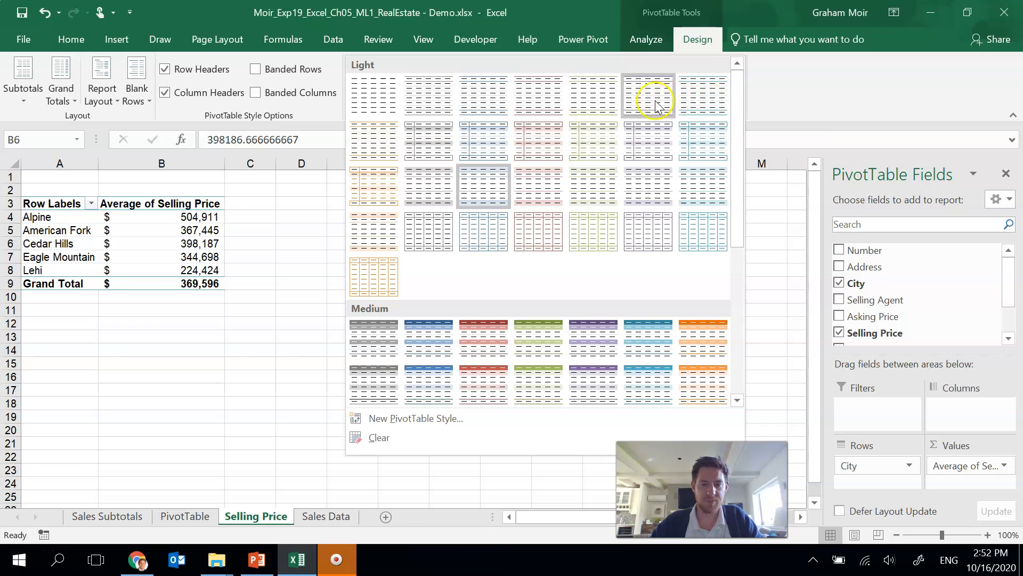
pyautogui.click(441, 340)
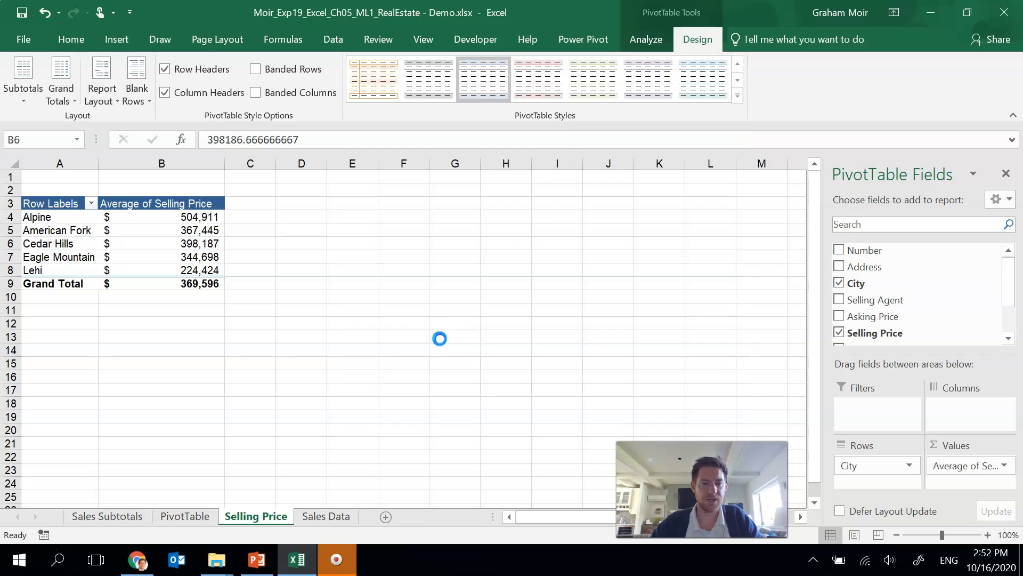
pyautogui.click(268, 228)
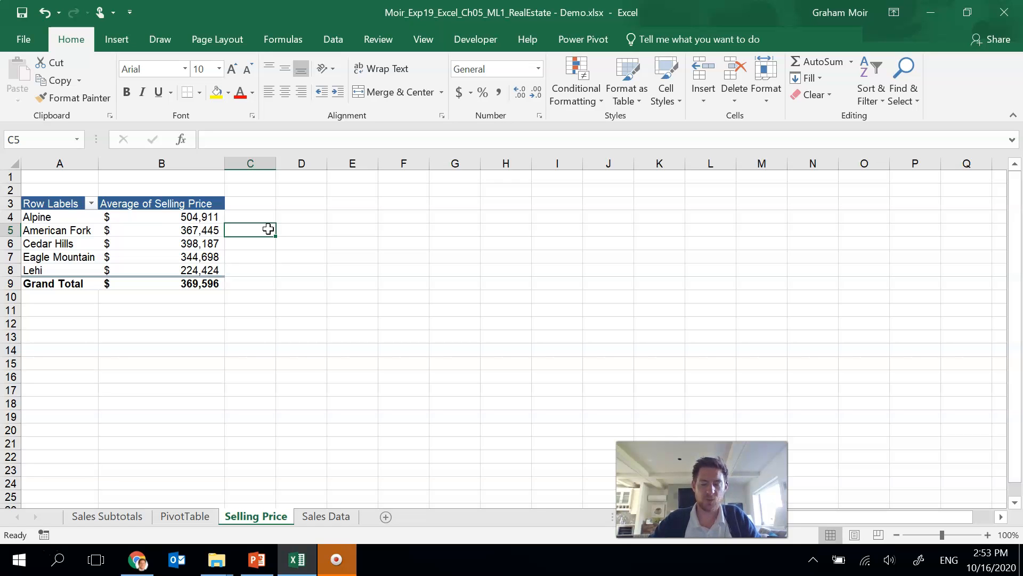
# Step: Insert a column PivotChart of the average selling price by city
pyautogui.click(196, 234)
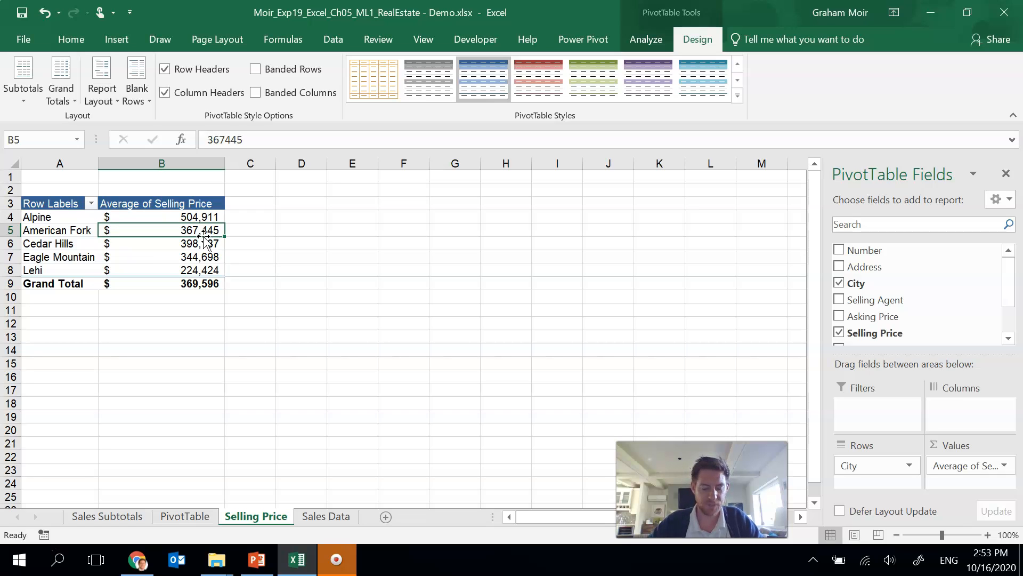
pyautogui.click(200, 243)
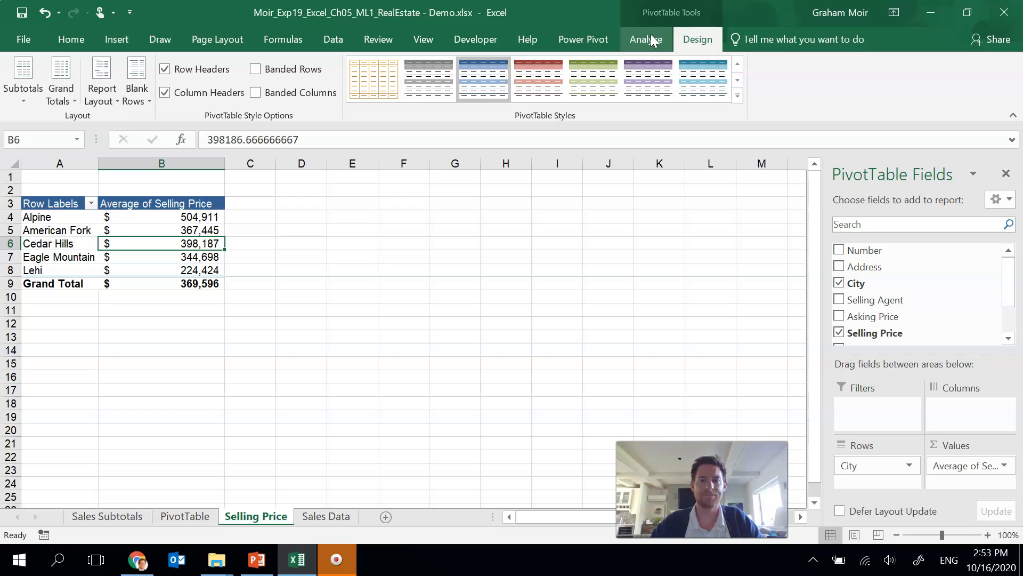
pyautogui.click(650, 37)
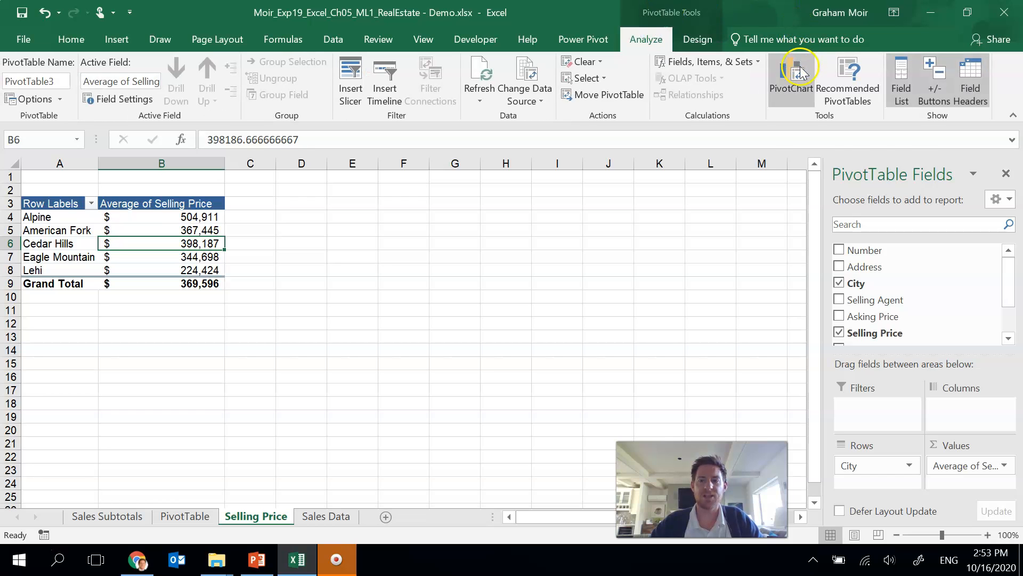
pyautogui.click(793, 99)
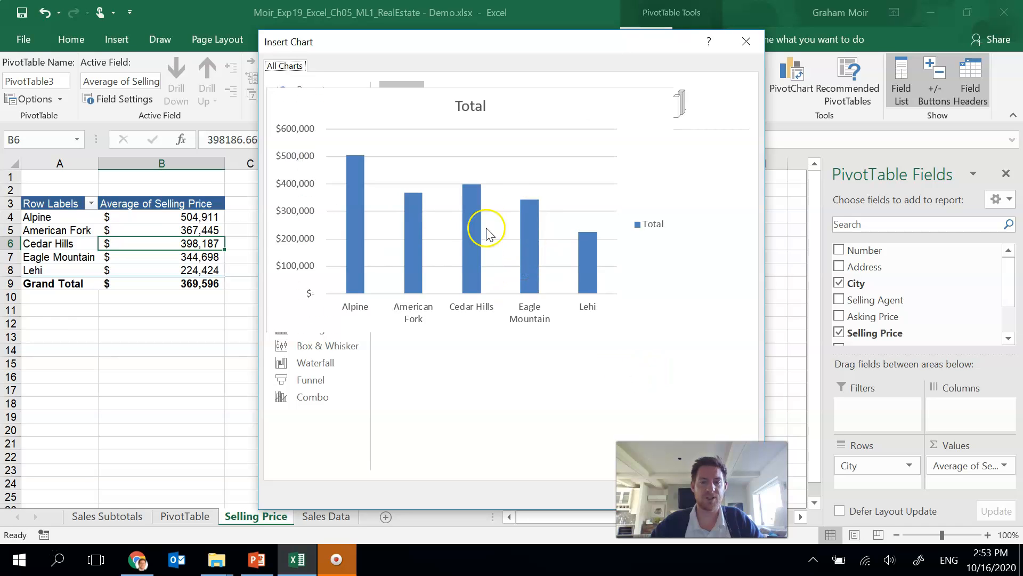
pyautogui.moveTo(601, 41); pyautogui.dragTo(455, 45)
pyautogui.click(513, 497)
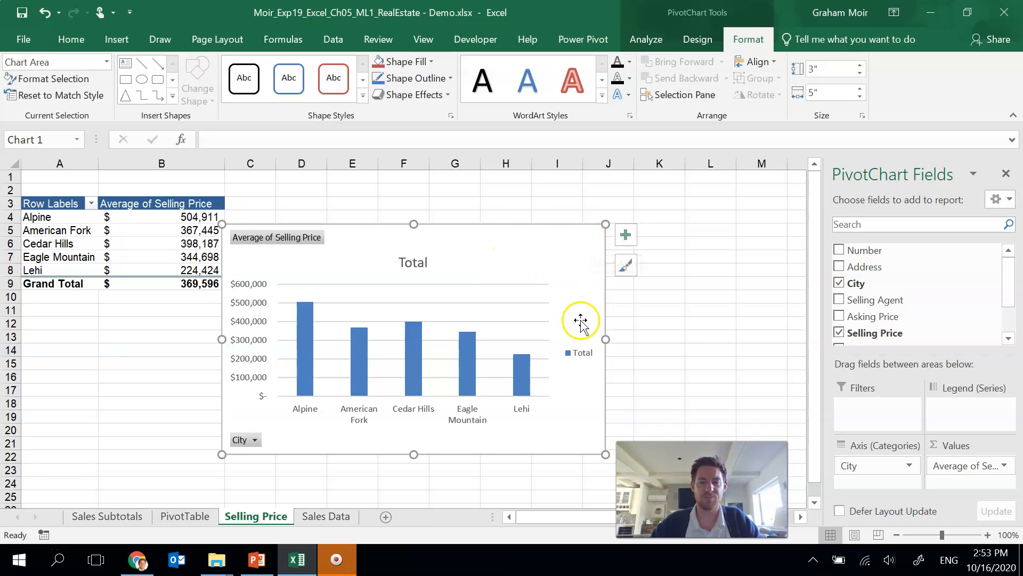
# Step: Move the PivotChart to a new chart sheet named Sales Chart
pyautogui.rightClick(574, 250)
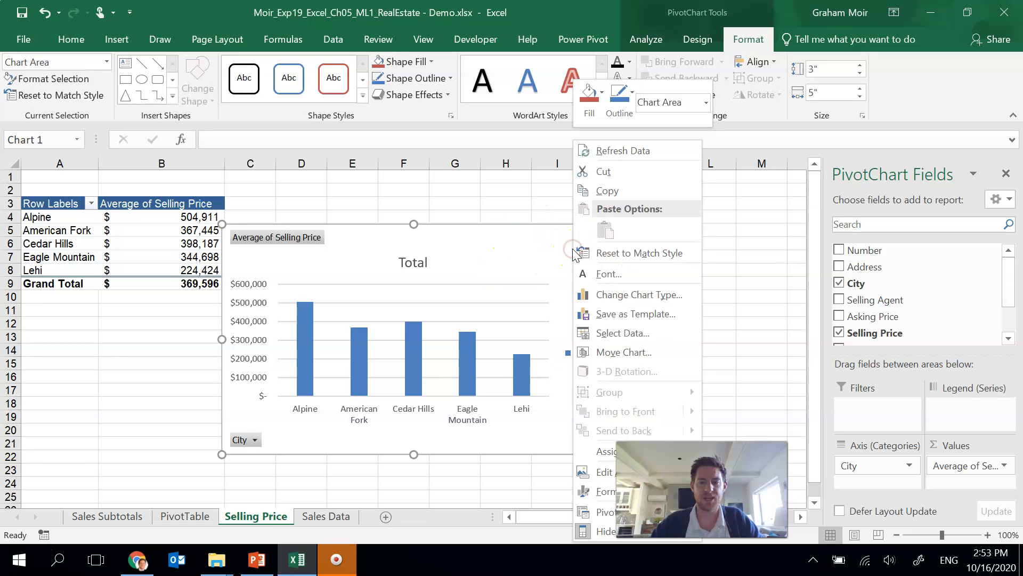
pyautogui.click(614, 352)
pyautogui.moveTo(607, 273); pyautogui.dragTo(465, 114)
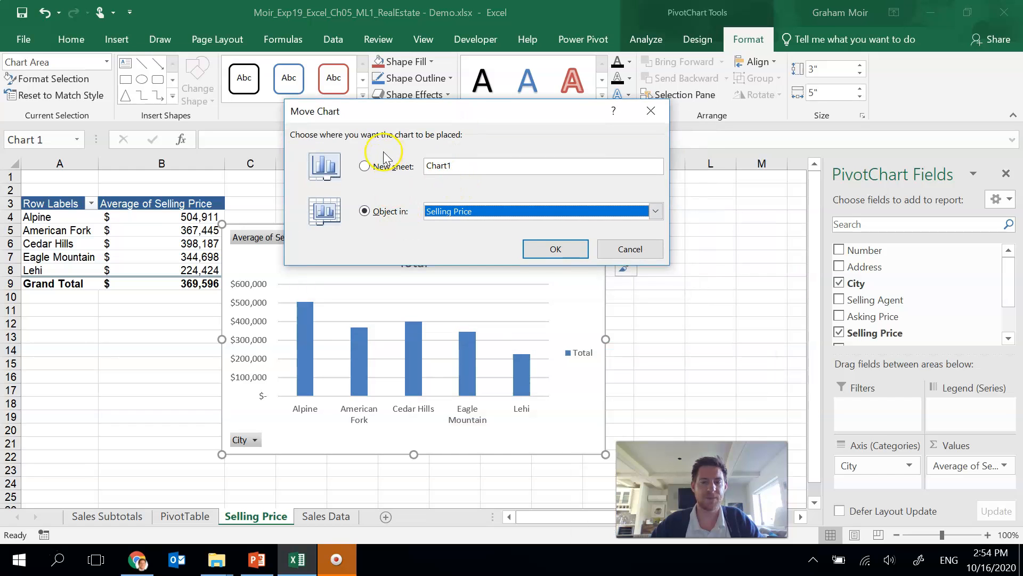
pyautogui.click(364, 166)
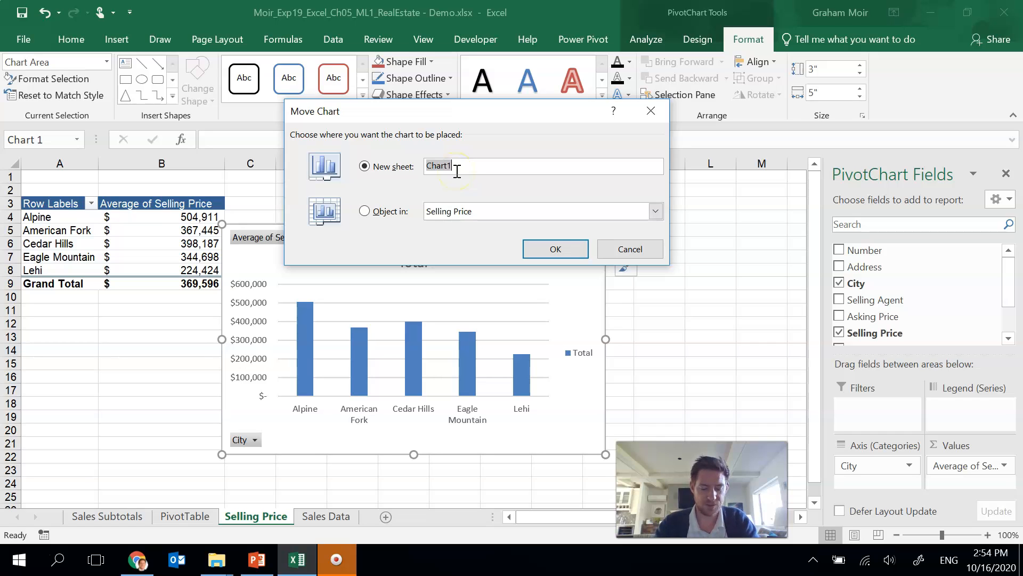
pyautogui.write('sales')
pyautogui.press('BackSpace')
pyautogui.press('BackSpace')
pyautogui.press('BackSpace')
pyautogui.press('BackSpace')
pyautogui.write('Sales Chart')
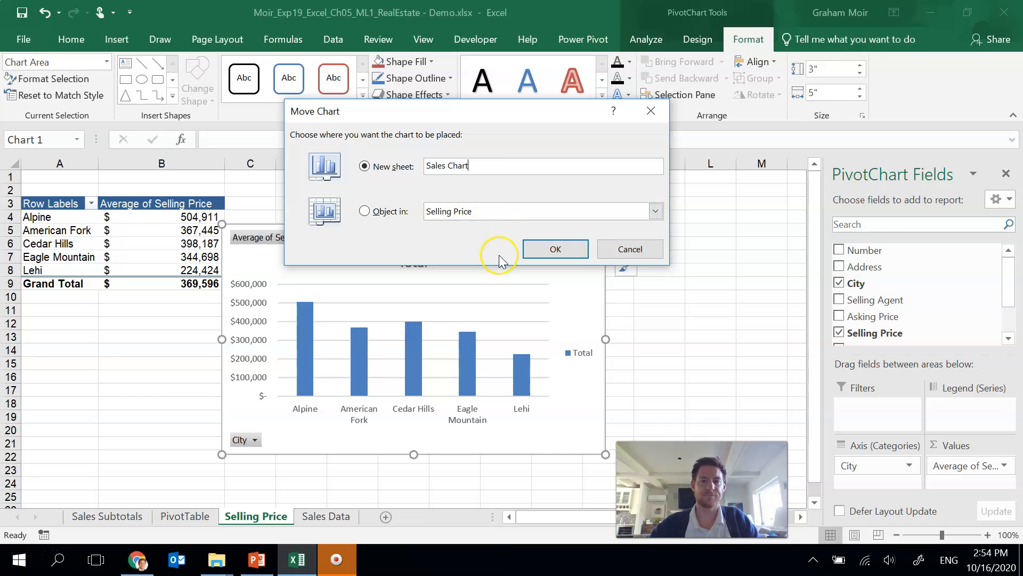
pyautogui.click(562, 251)
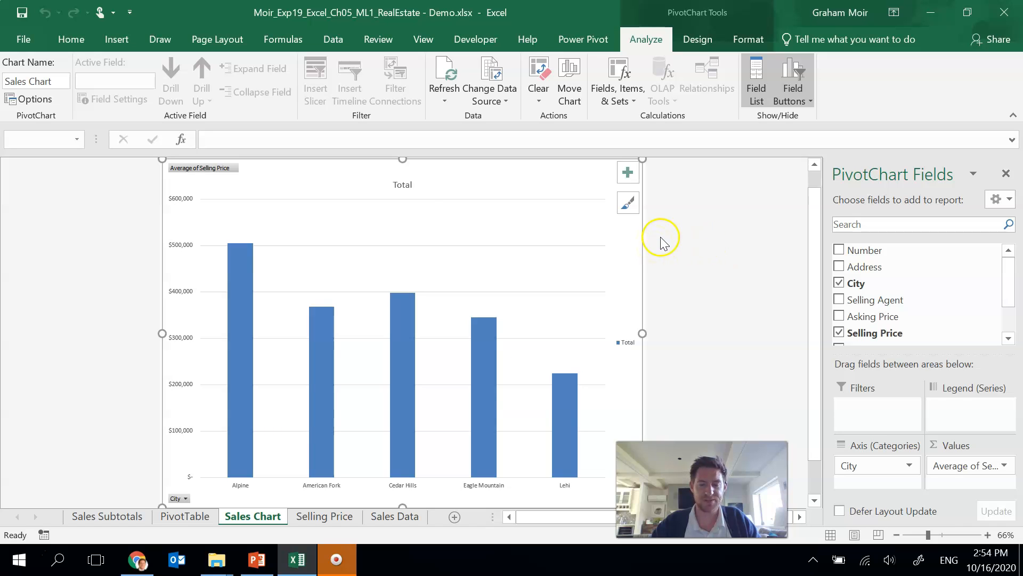
# Step: Replace the chart title with Average Selling Price by City
pyautogui.click(401, 184)
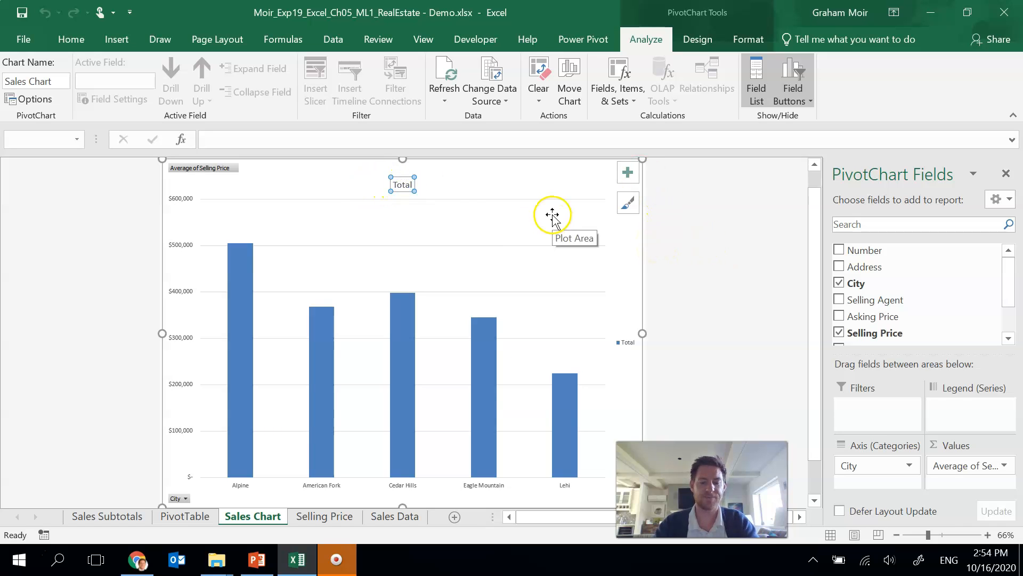
pyautogui.write('Average Selli')
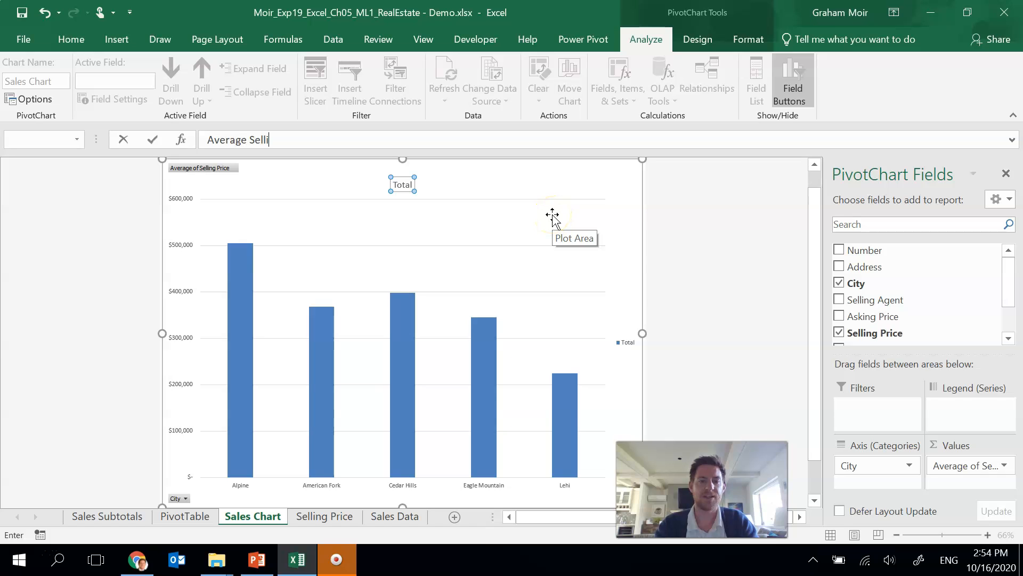
pyautogui.write('ng Price by City')
pyautogui.press('Return')
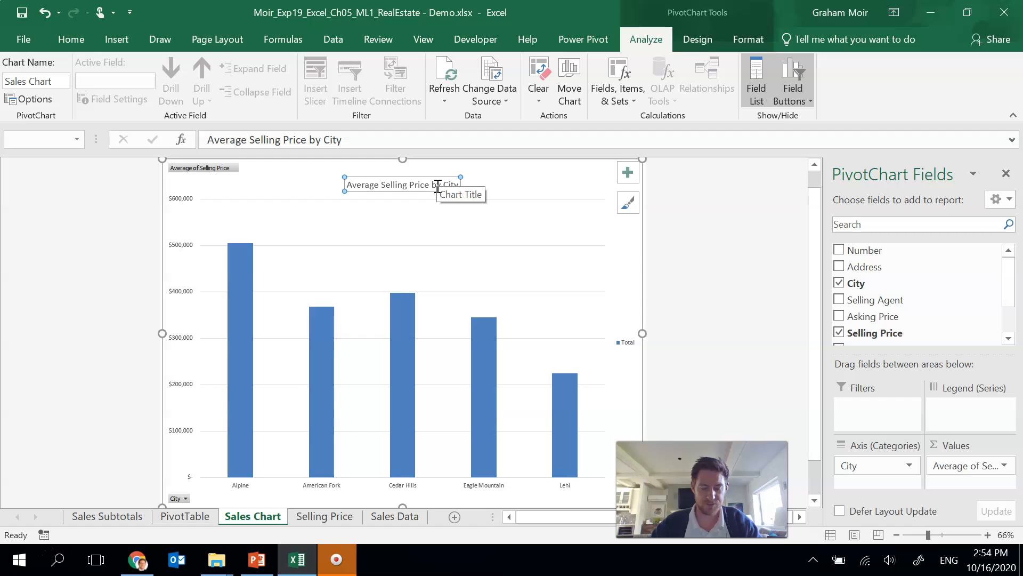
# Step: Set the chart title's font colour to the standard Dark Blue
pyautogui.moveTo(347, 184); pyautogui.dragTo(456, 185)
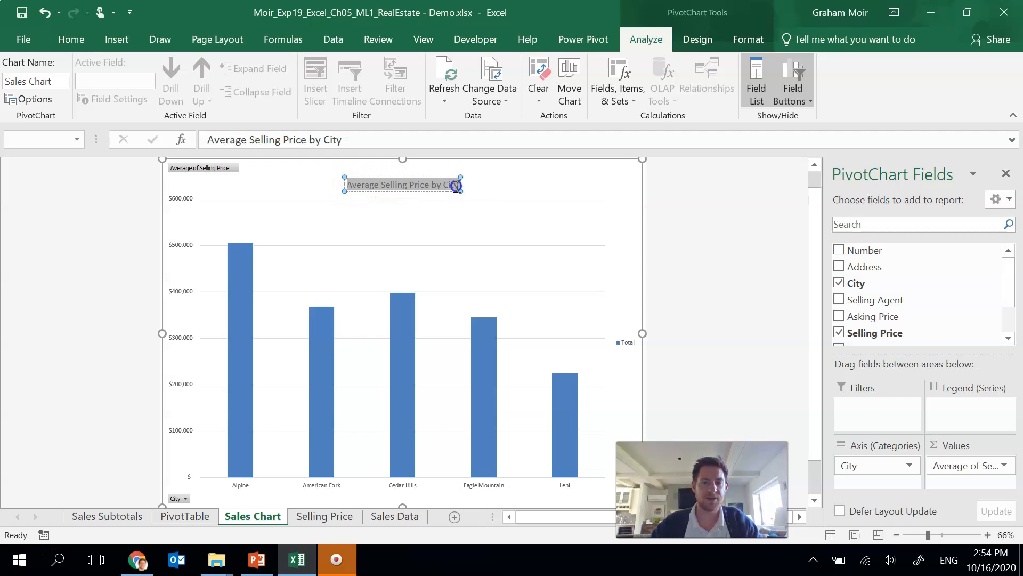
pyautogui.click(68, 40)
pyautogui.click(252, 94)
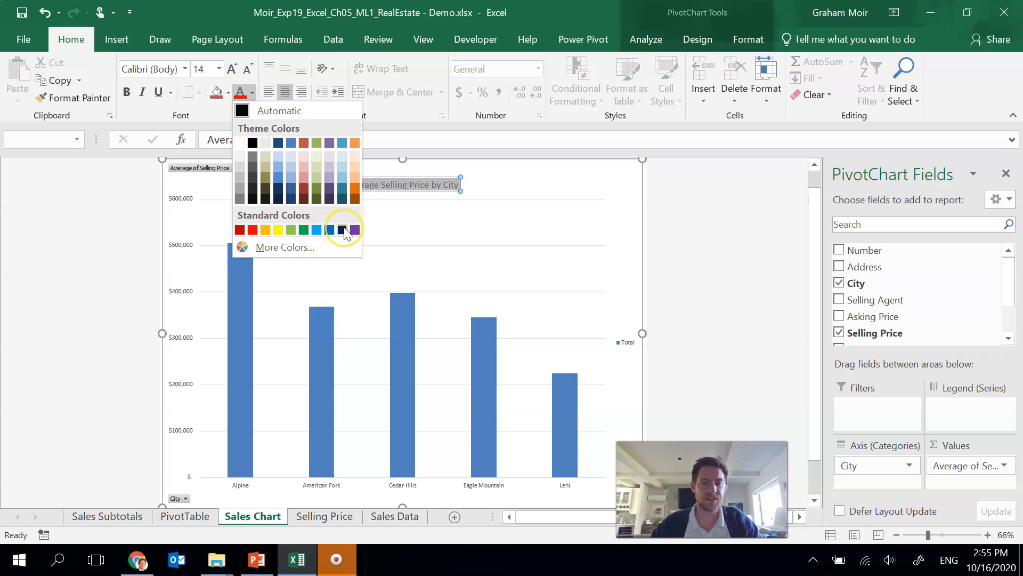
pyautogui.click(342, 230)
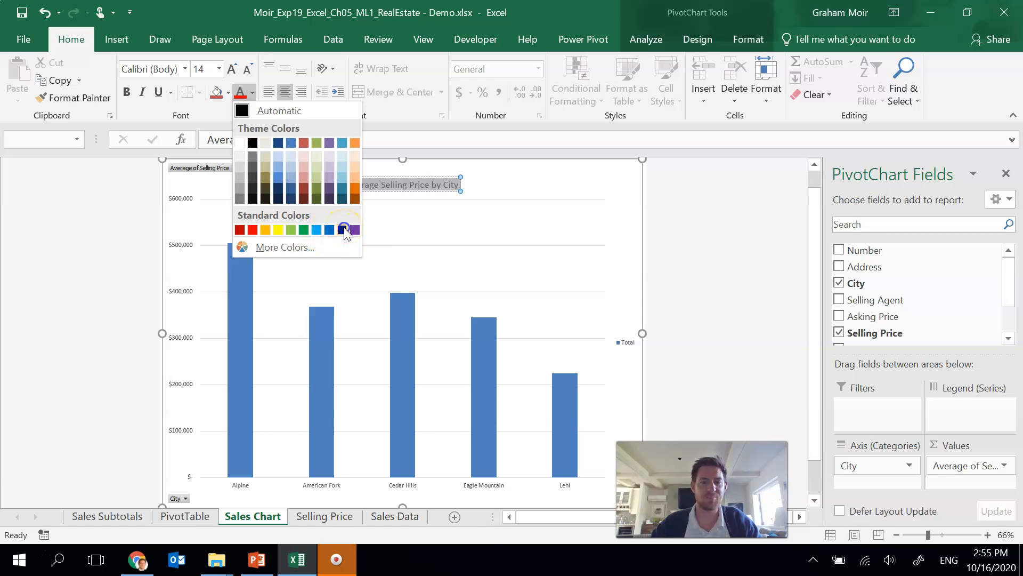
pyautogui.click(515, 183)
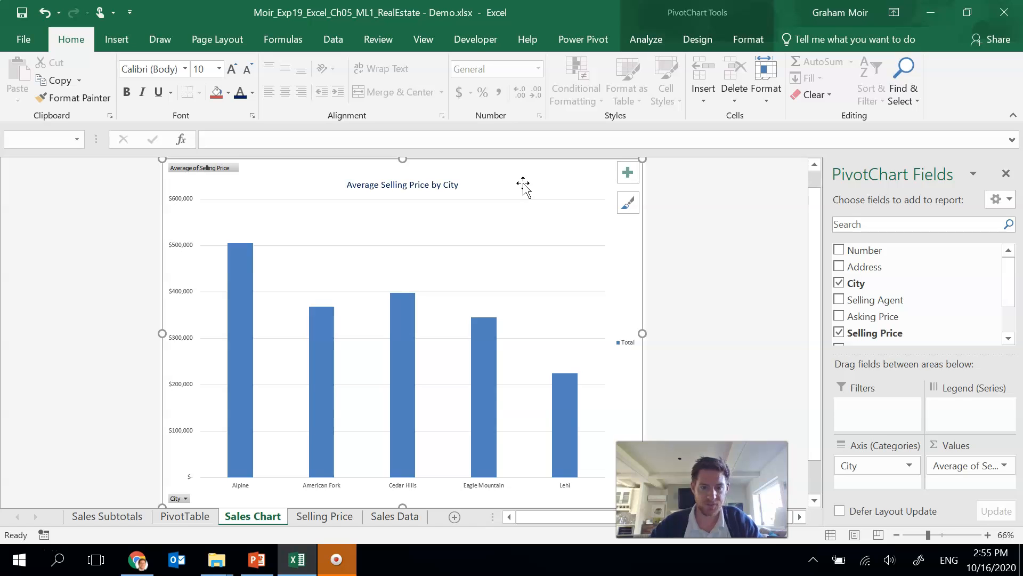
# Step: Delete the chart legend
pyautogui.click(601, 282)
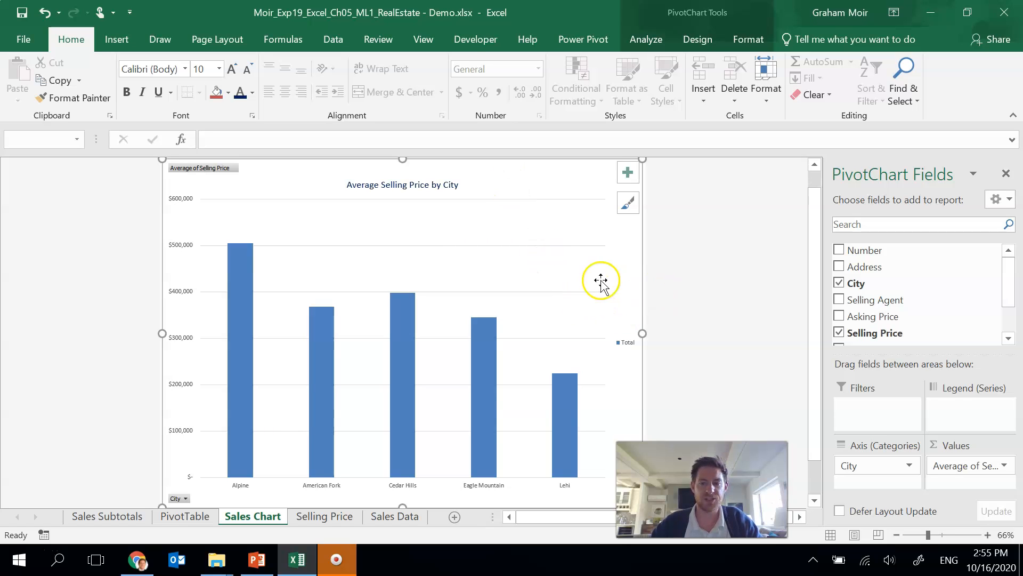
pyautogui.click(631, 344)
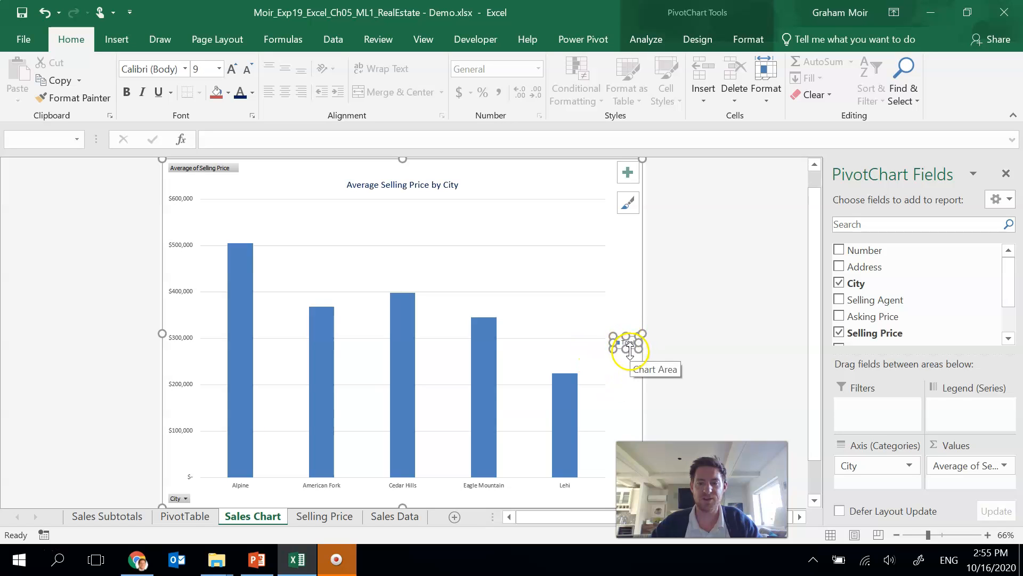
pyautogui.click(634, 351)
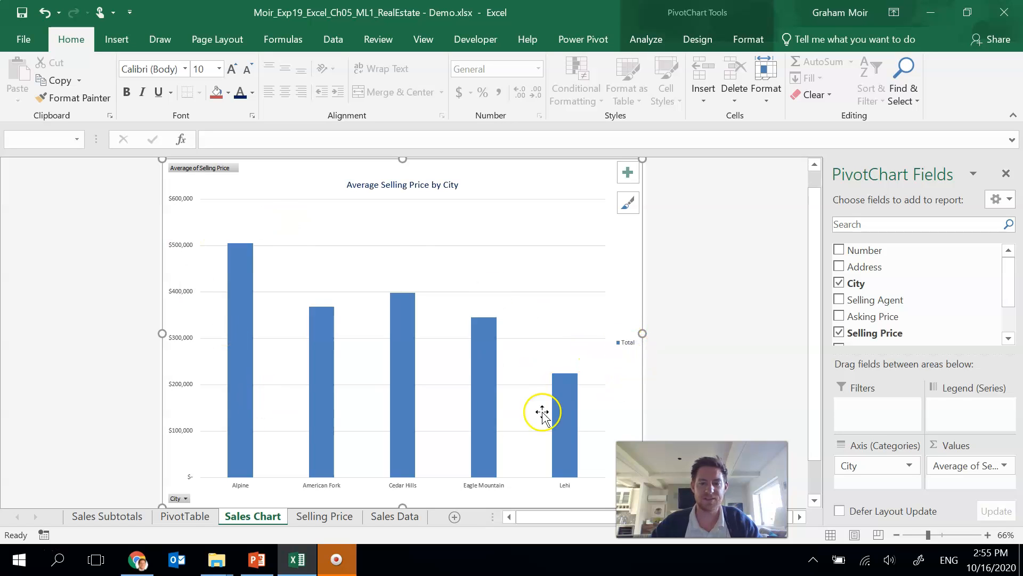
pyautogui.click(624, 343)
pyautogui.press('Delete')
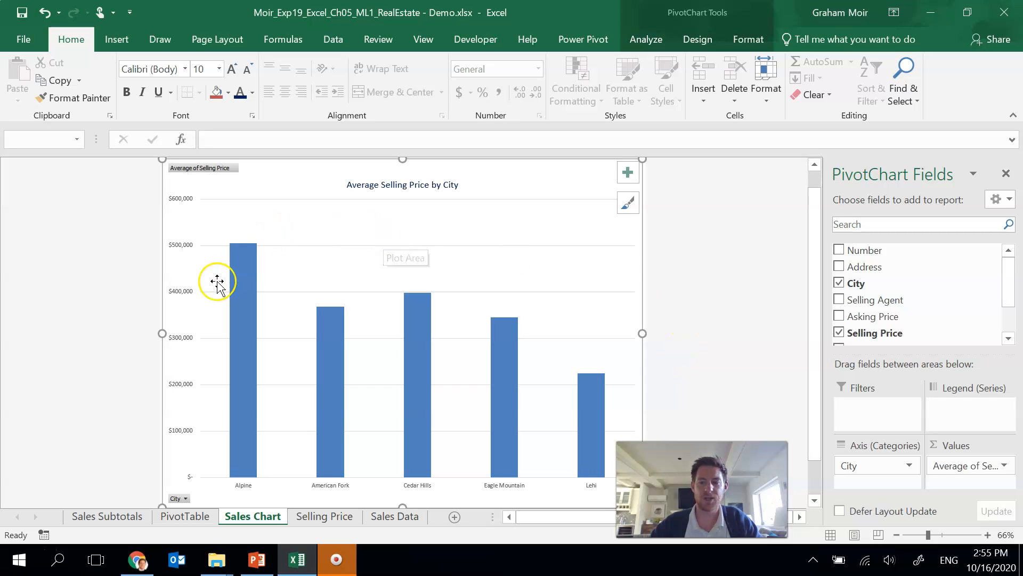
# Step: Fill the chart's data columns with the standard Dark Blue shape fill
pyautogui.click(243, 266)
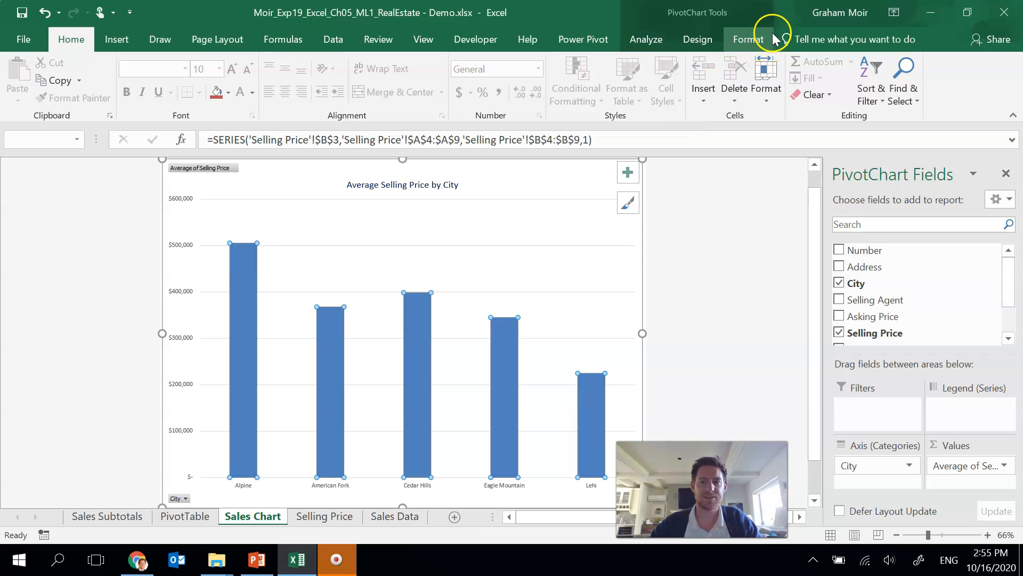
pyautogui.click(753, 37)
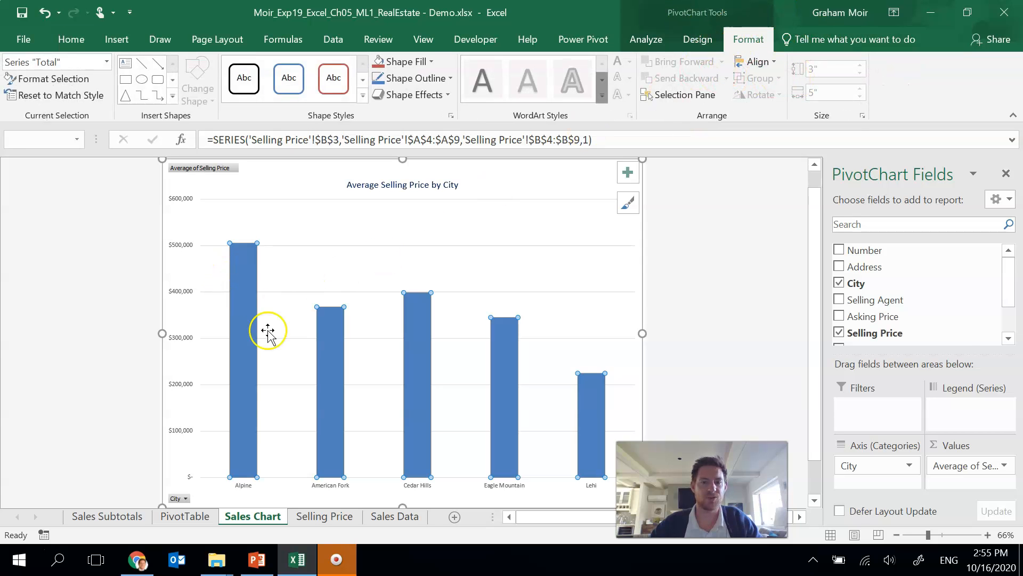
pyautogui.click(433, 62)
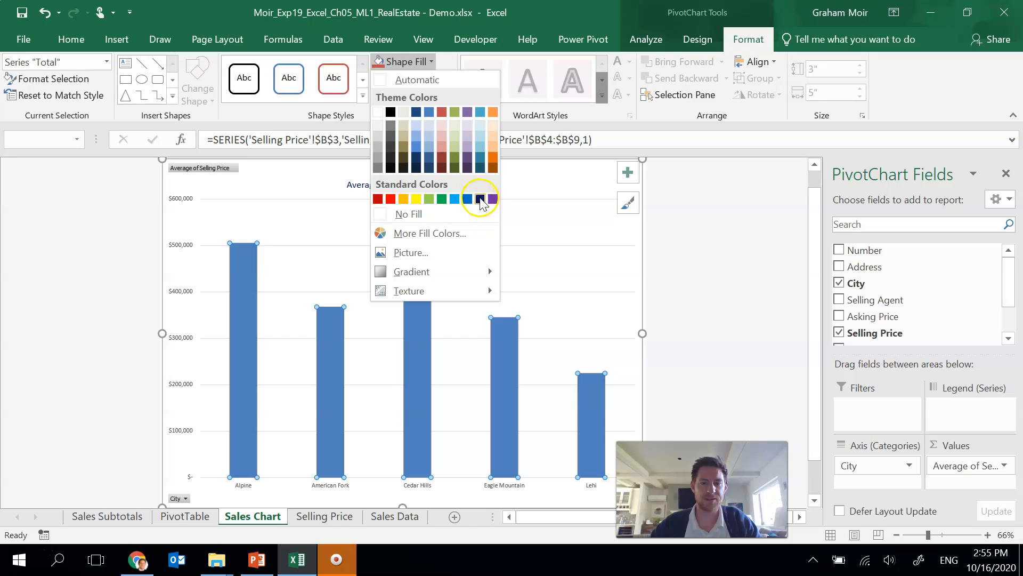
pyautogui.click(481, 199)
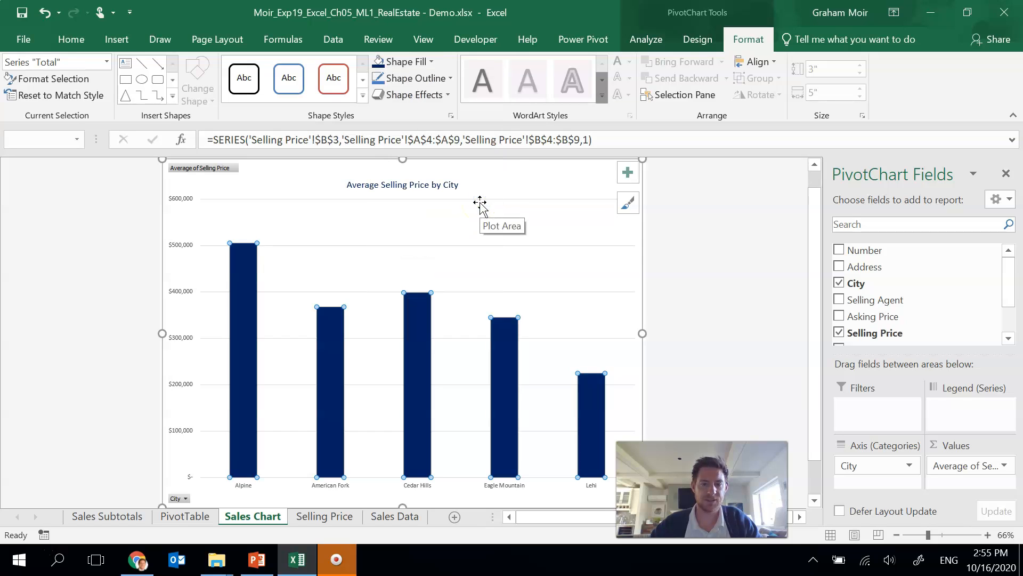
pyautogui.click(655, 200)
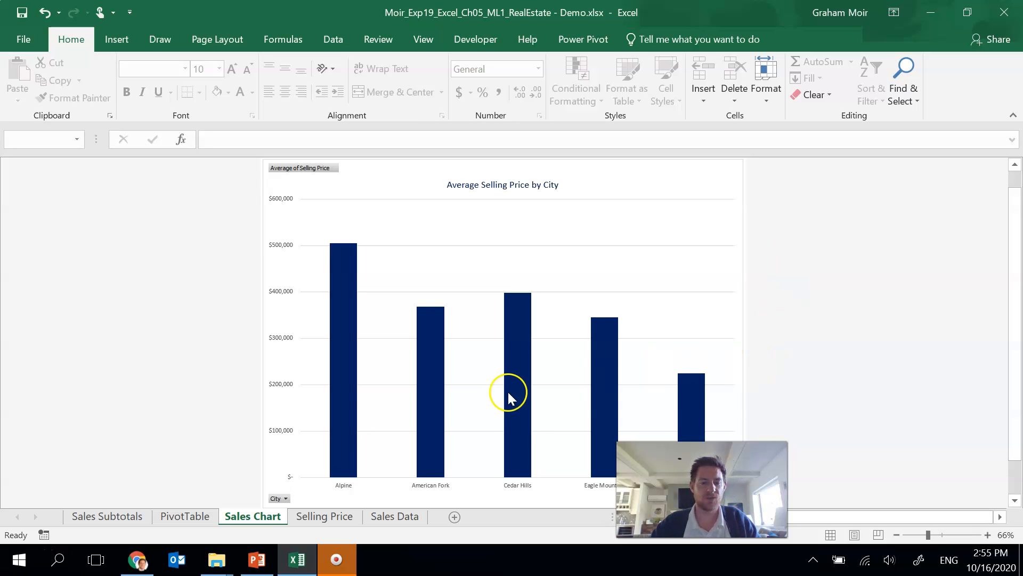
# Step: Group all worksheets and add a custom footer with the author's name at left, sheet name centred, and file name at right
pyautogui.moveTo(332, 426)
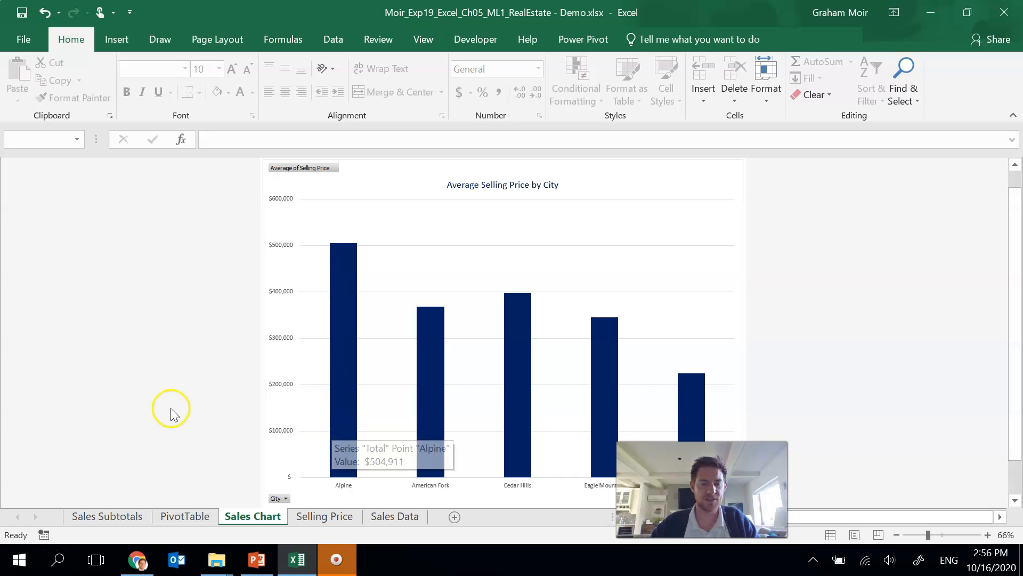
pyautogui.click(104, 516)
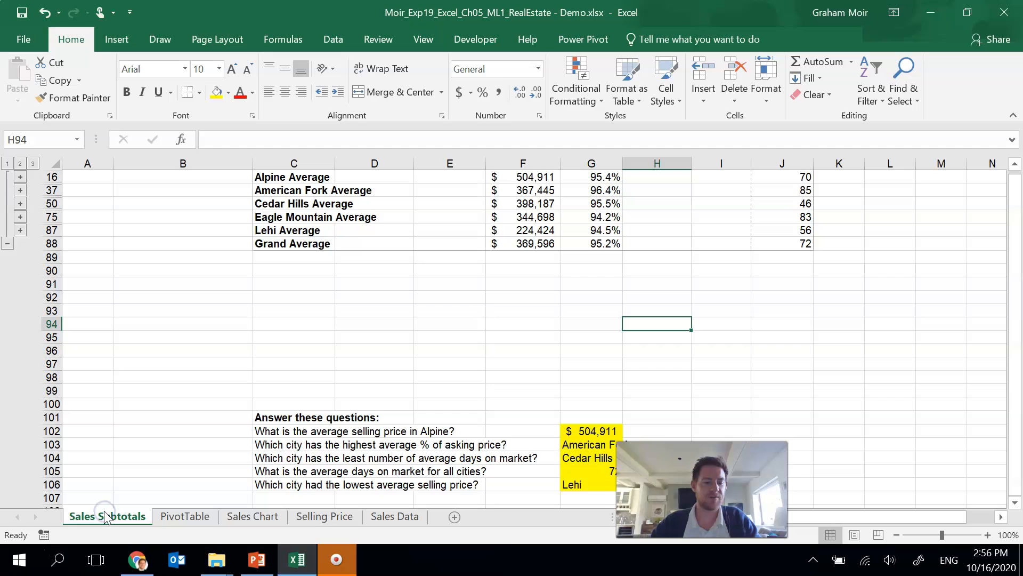
pyautogui.keyDown('shift'); pyautogui.click(399, 515); pyautogui.keyUp('shift')
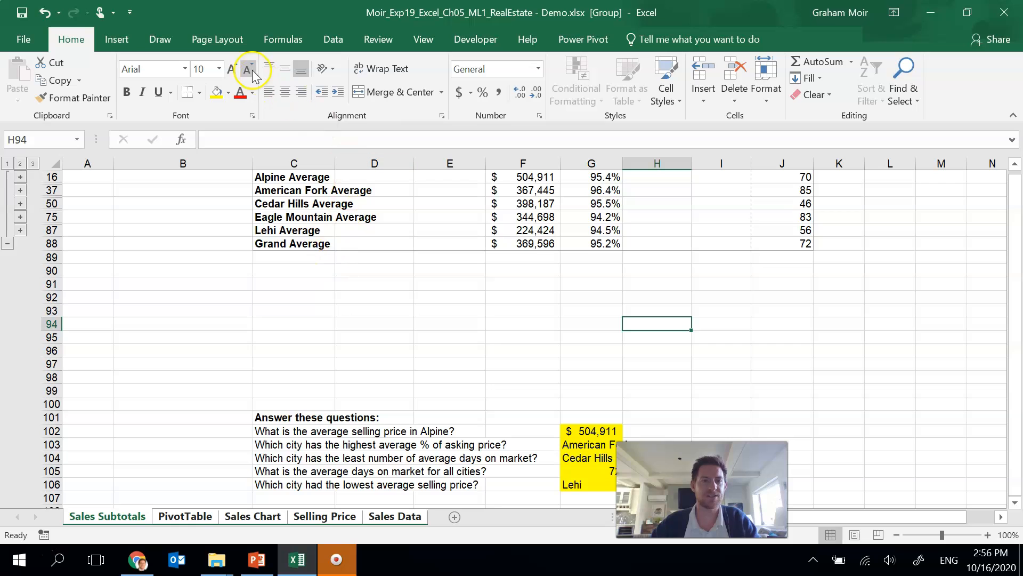
pyautogui.click(216, 39)
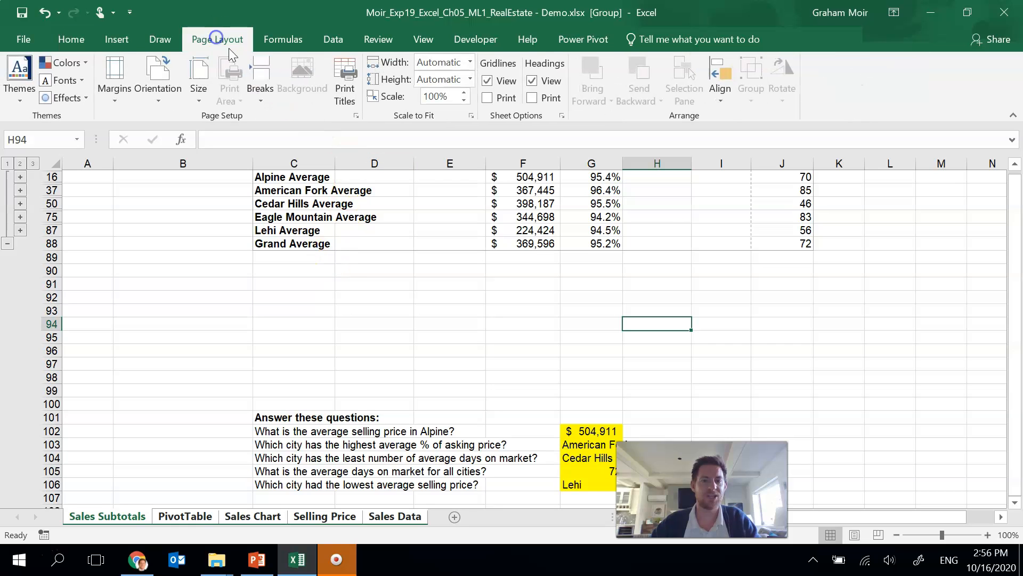
pyautogui.click(353, 114)
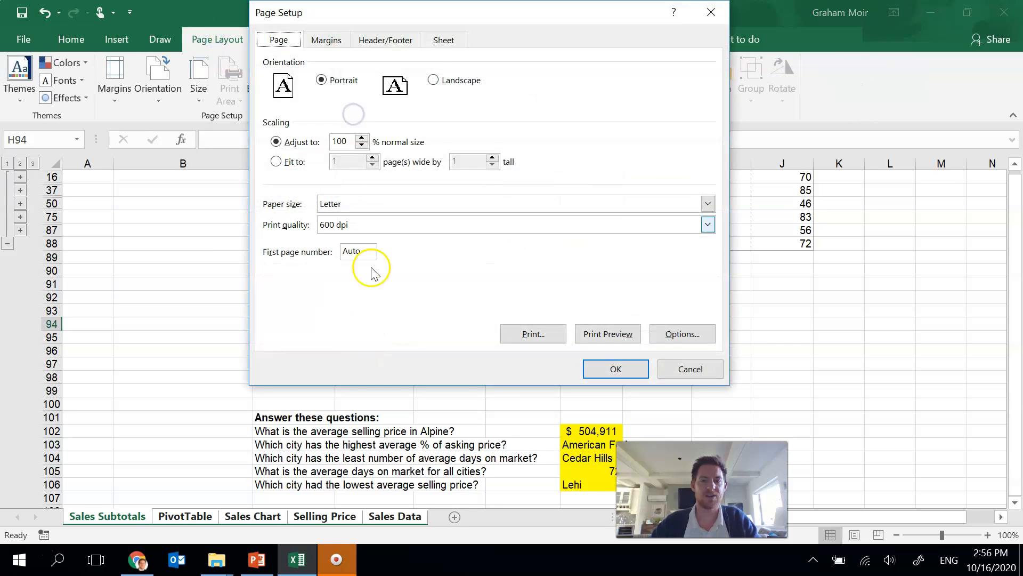
pyautogui.click(394, 41)
pyautogui.click(557, 153)
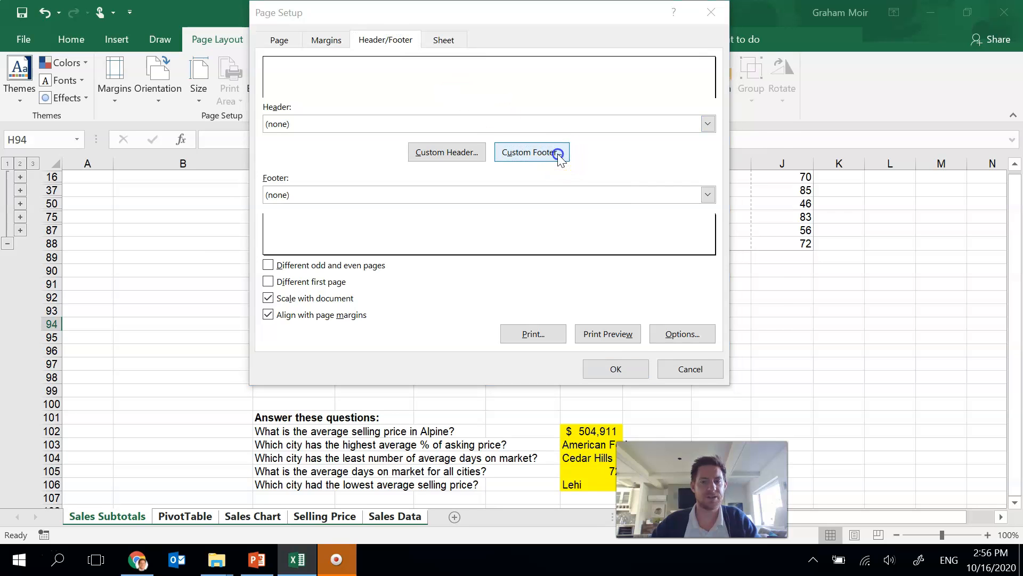
pyautogui.click(301, 272)
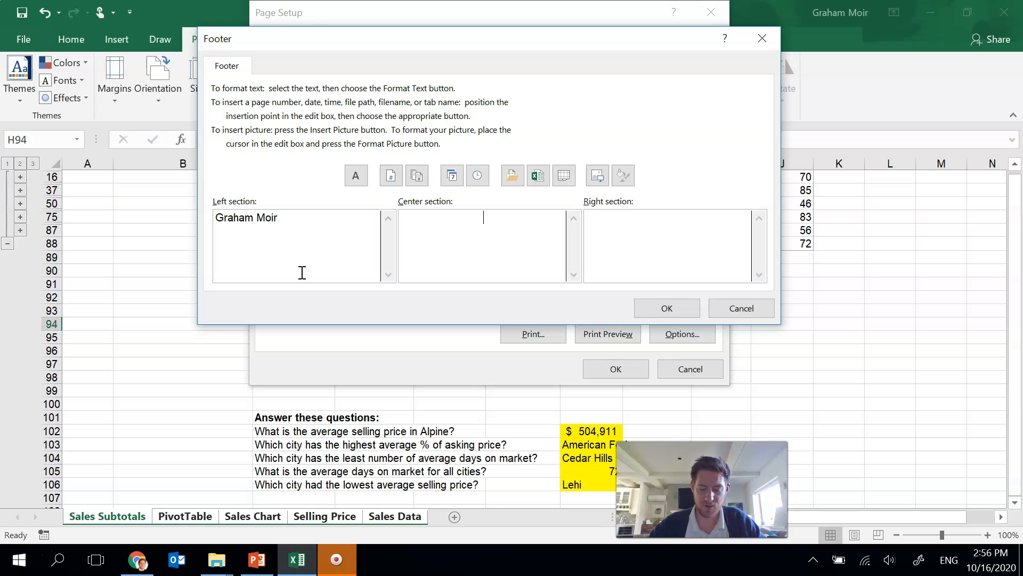
pyautogui.click(563, 185)
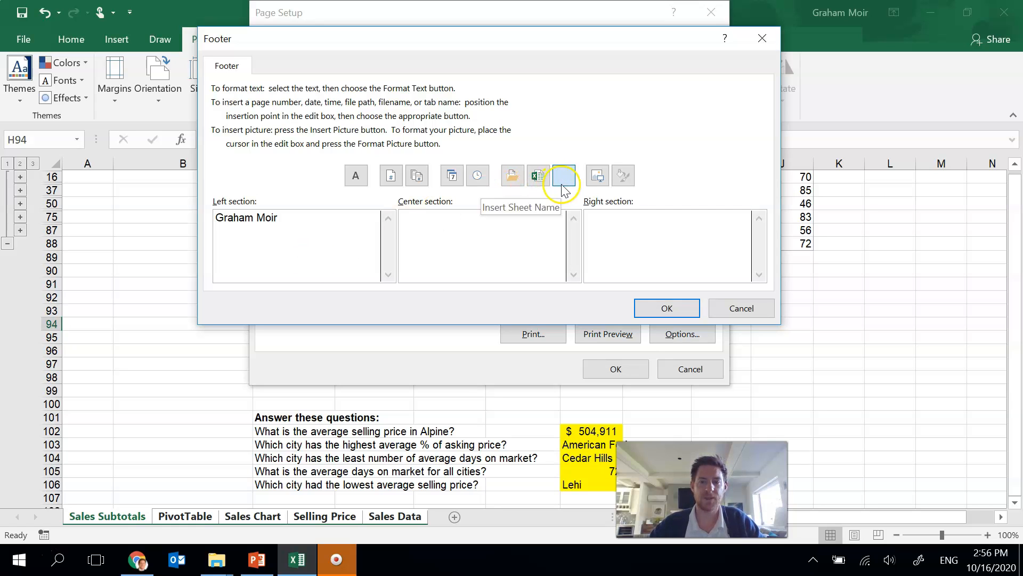
pyautogui.click(622, 223)
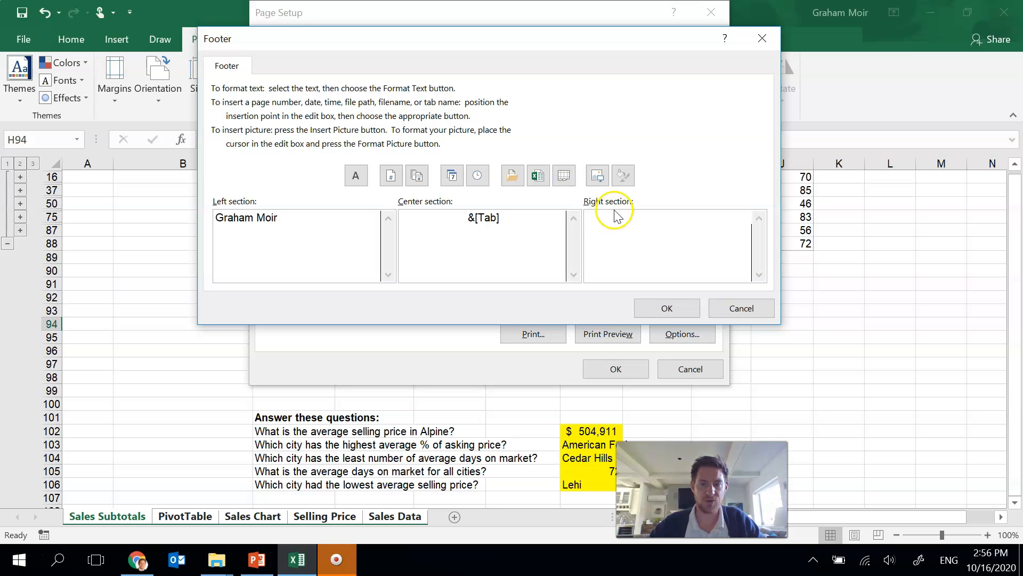
pyautogui.click(535, 176)
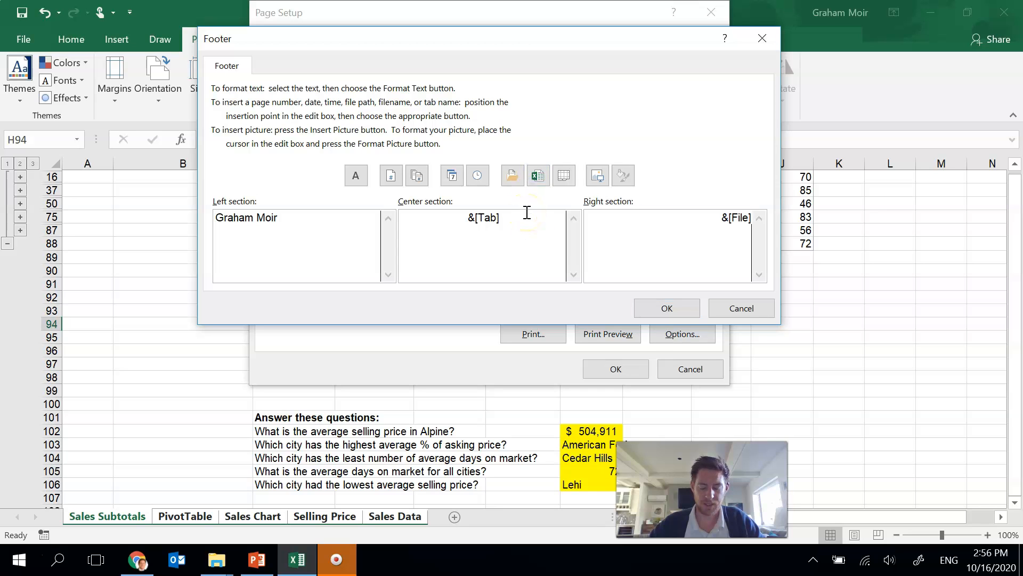
pyautogui.click(642, 308)
pyautogui.click(623, 369)
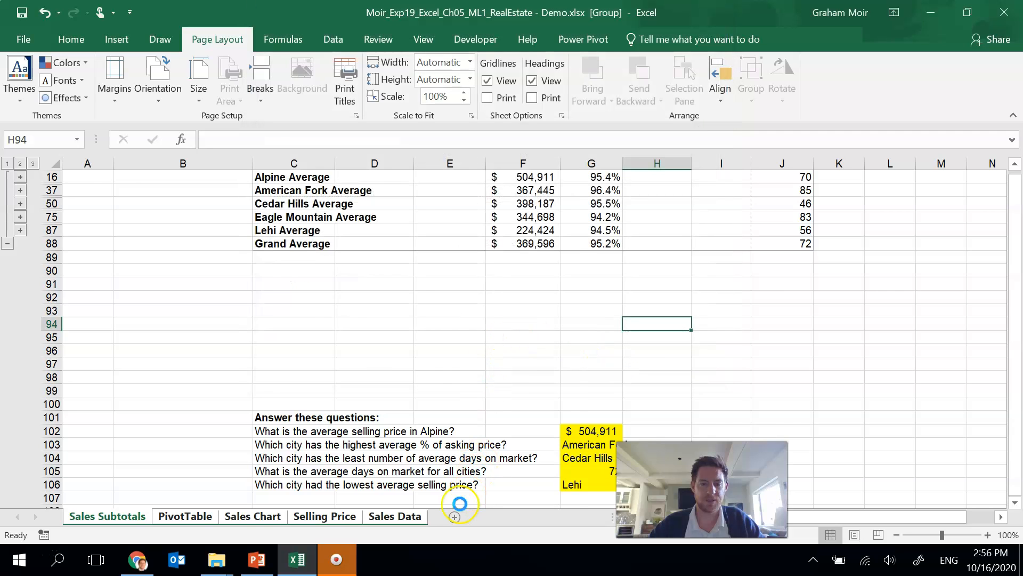
# Step: Ungroup the worksheets and return to the top of the Sales Subtotals sheet
pyautogui.click(368, 518)
pyautogui.click(106, 518)
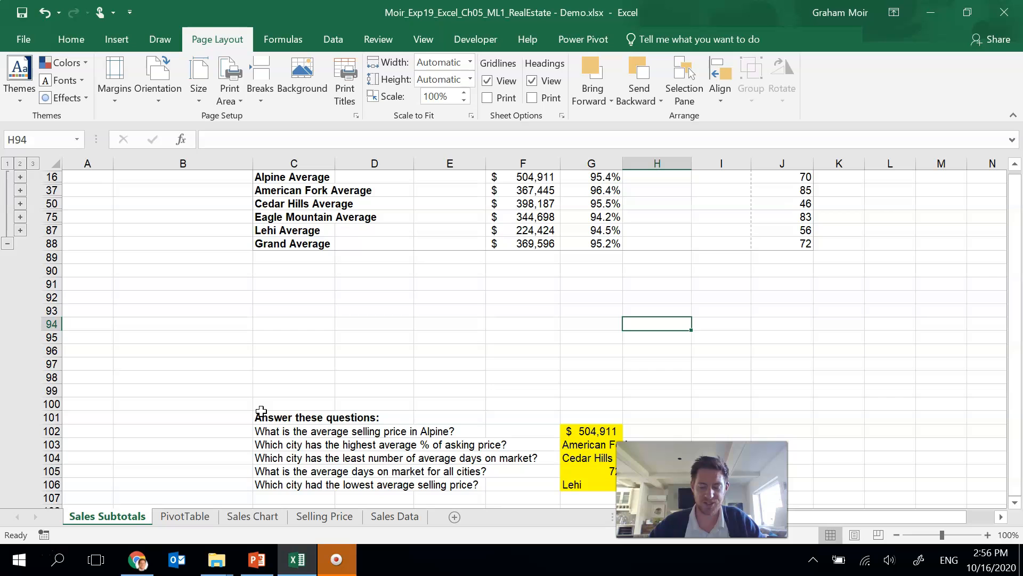
pyautogui.click(384, 298)
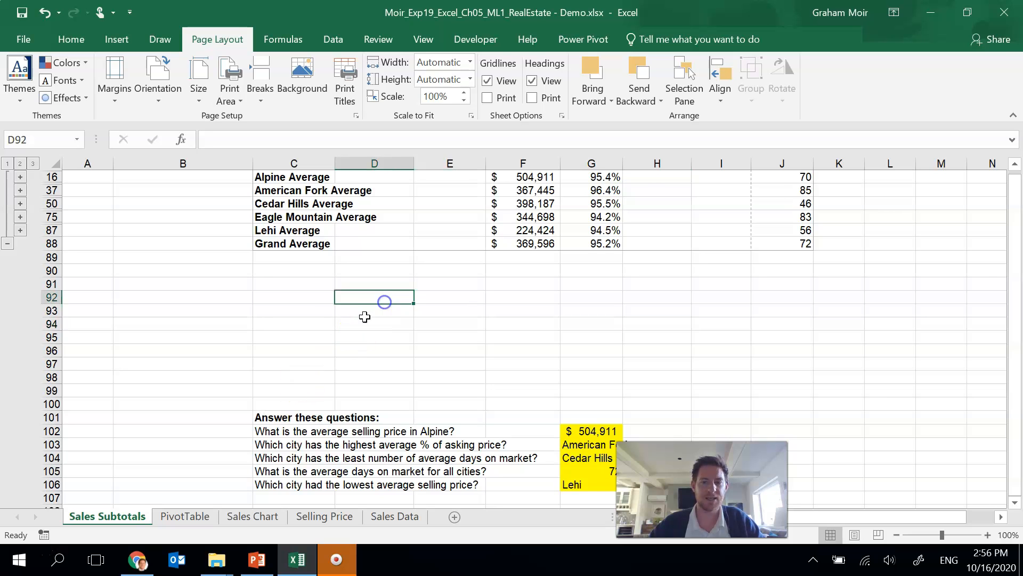
pyautogui.scroll(1, 328, 334)
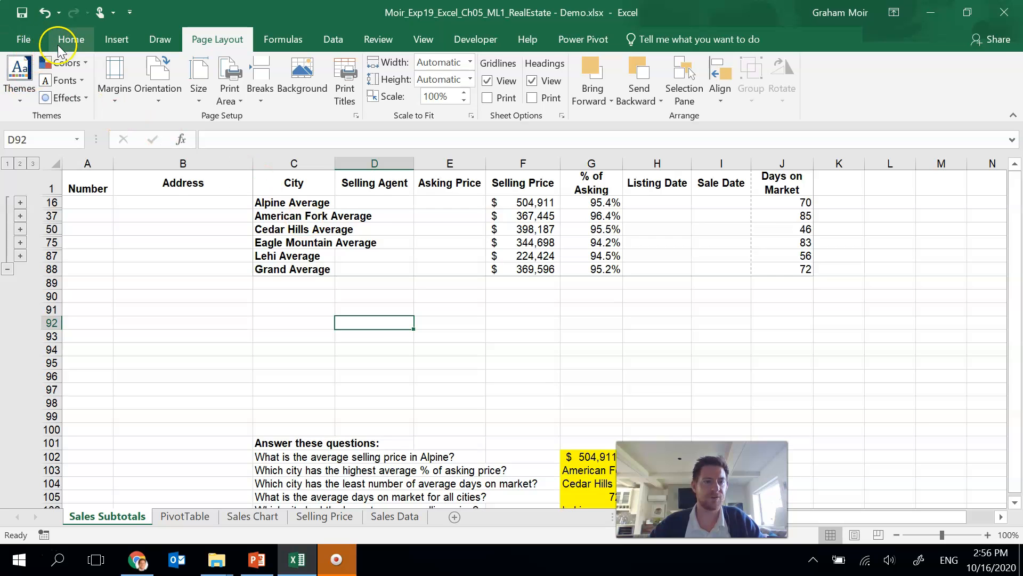
# Step: Preview the printed pages of the Sales Subtotals sheet
pyautogui.click(26, 41)
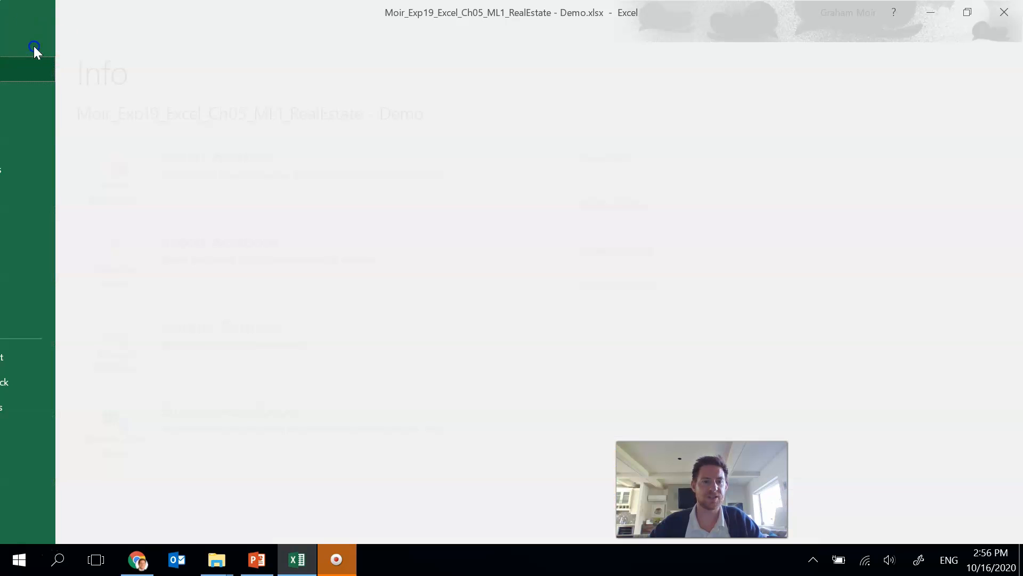
pyautogui.click(44, 227)
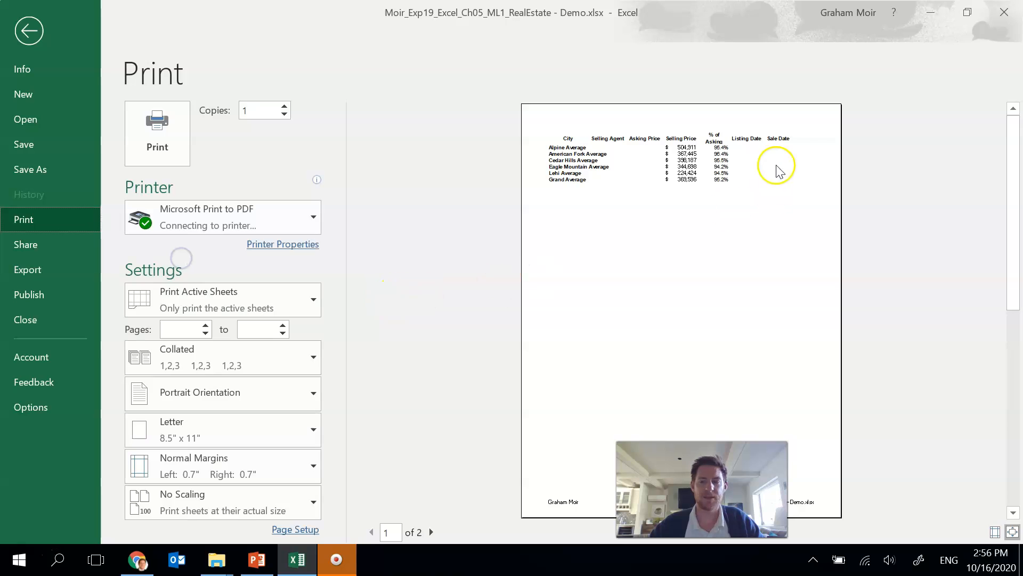
pyautogui.click(432, 532)
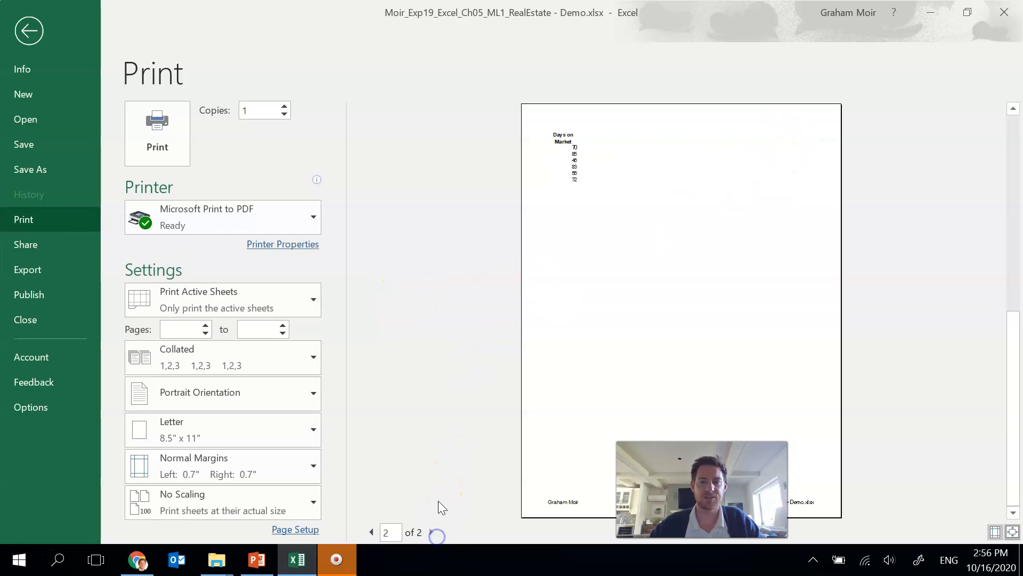
pyautogui.click(371, 535)
pyautogui.click(26, 34)
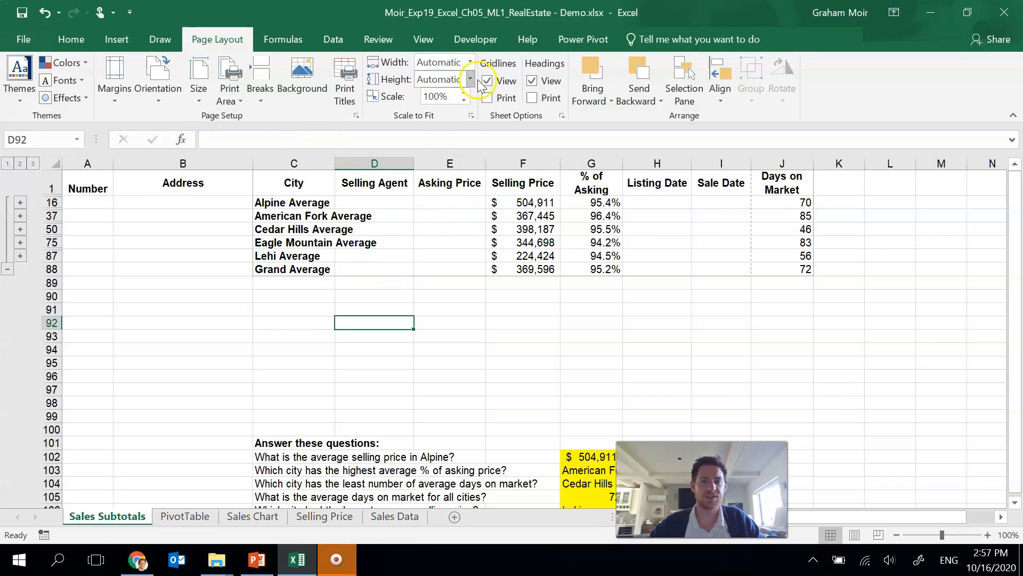
# Step: Scale the Sales Subtotals sheet to fit 1 page wide by 1 page tall
pyautogui.click(470, 62)
pyautogui.click(460, 99)
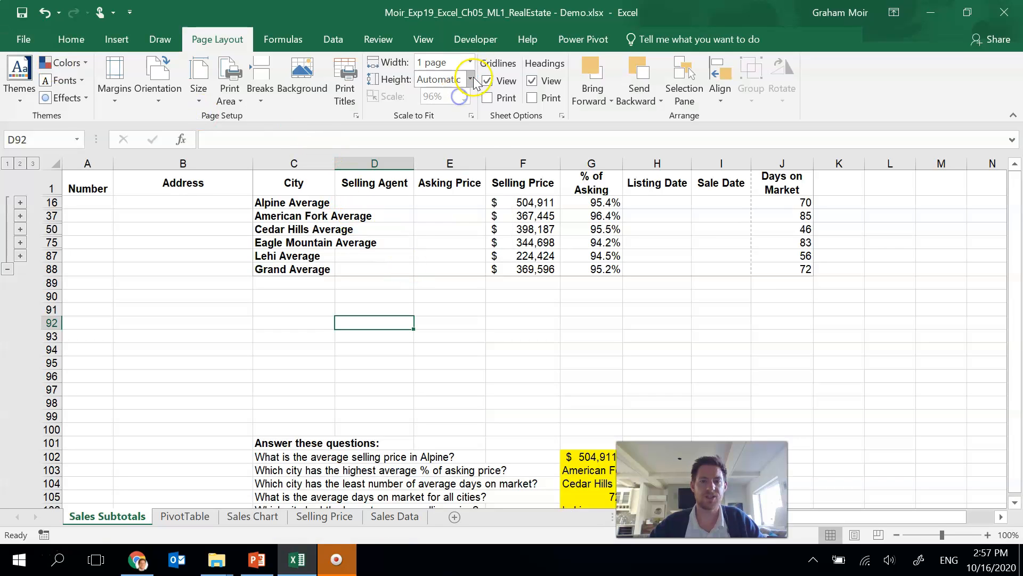
pyautogui.click(470, 79)
pyautogui.click(434, 112)
pyautogui.click(447, 229)
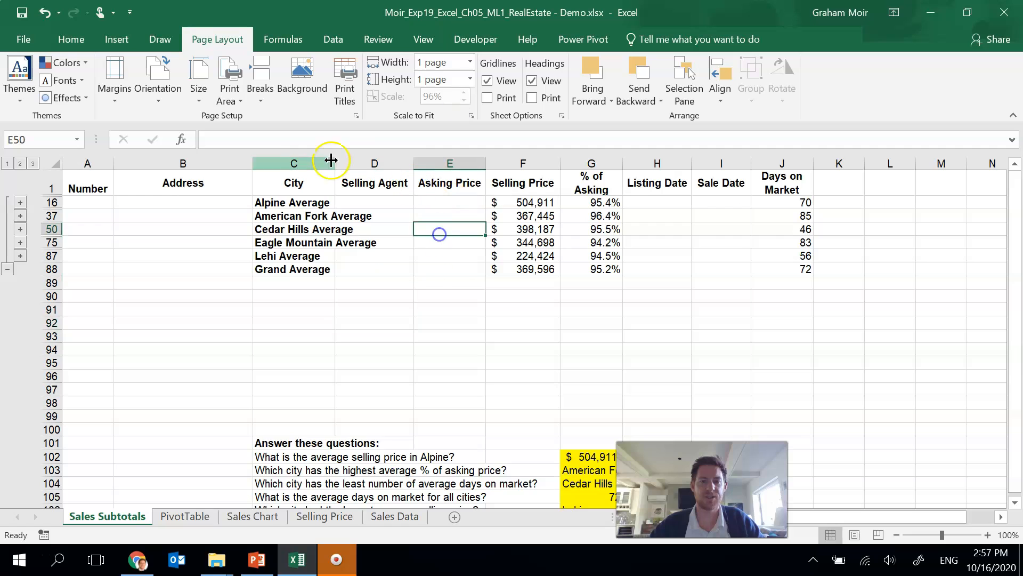
pyautogui.click(697, 237)
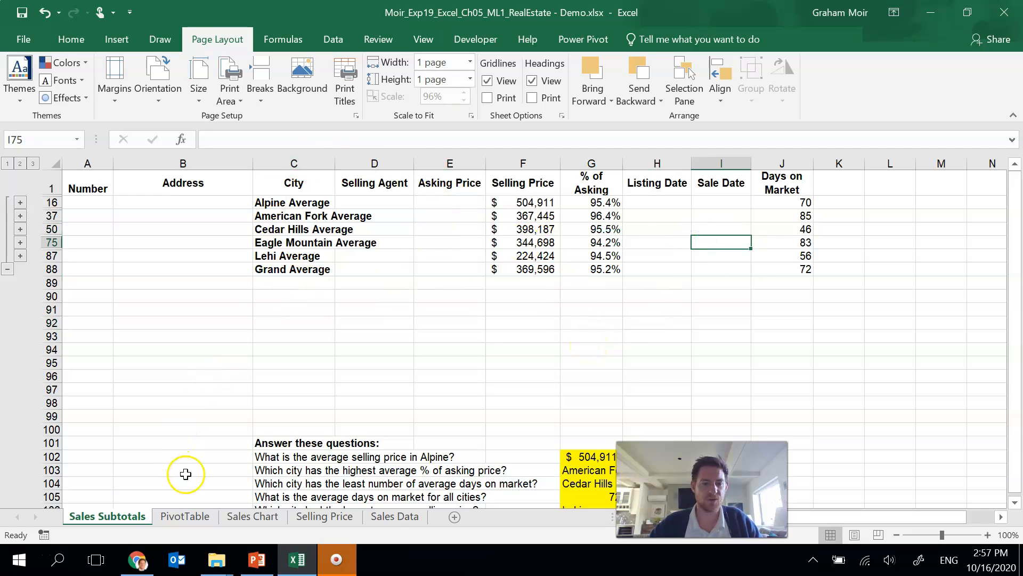
# Step: Group all worksheets and page through the print preview of the whole workbook
pyautogui.click(185, 517)
pyautogui.click(128, 518)
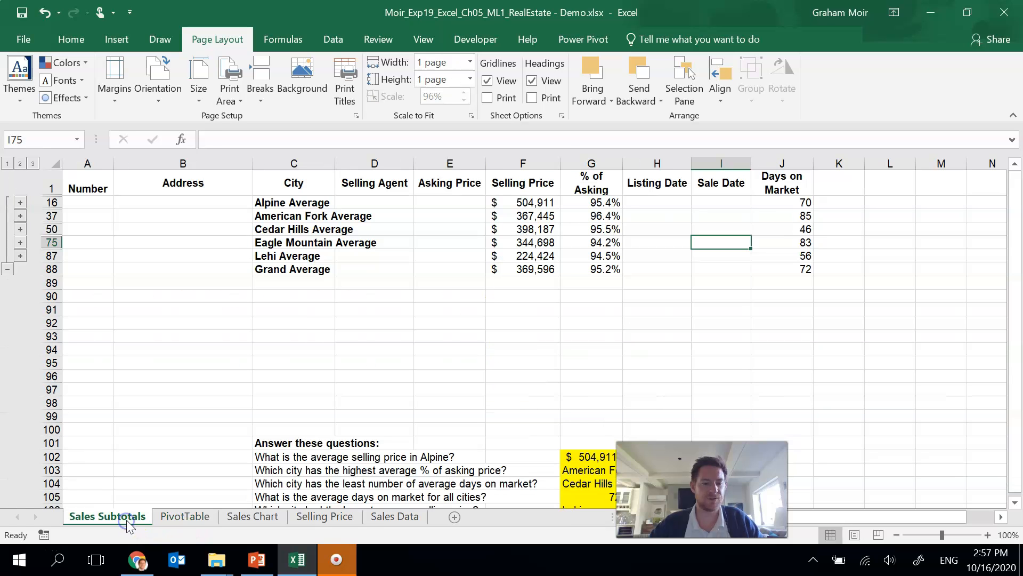
pyautogui.click(425, 523)
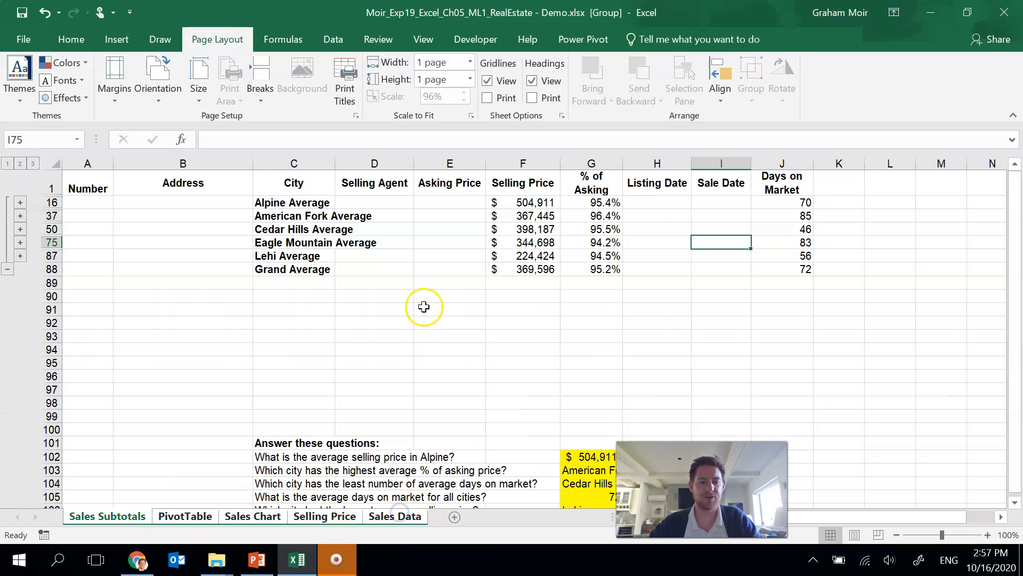
pyautogui.click(31, 46)
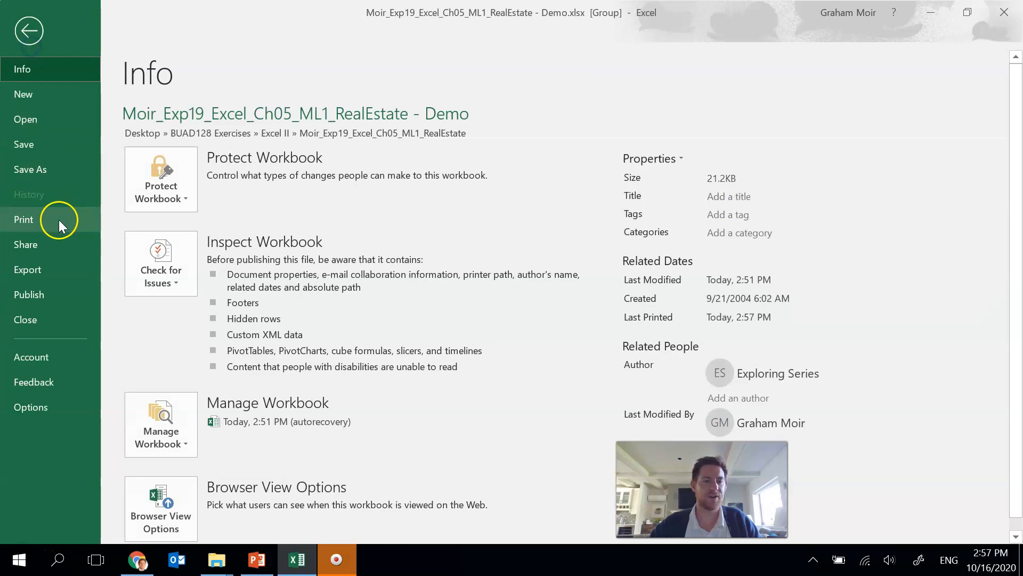
pyautogui.click(59, 219)
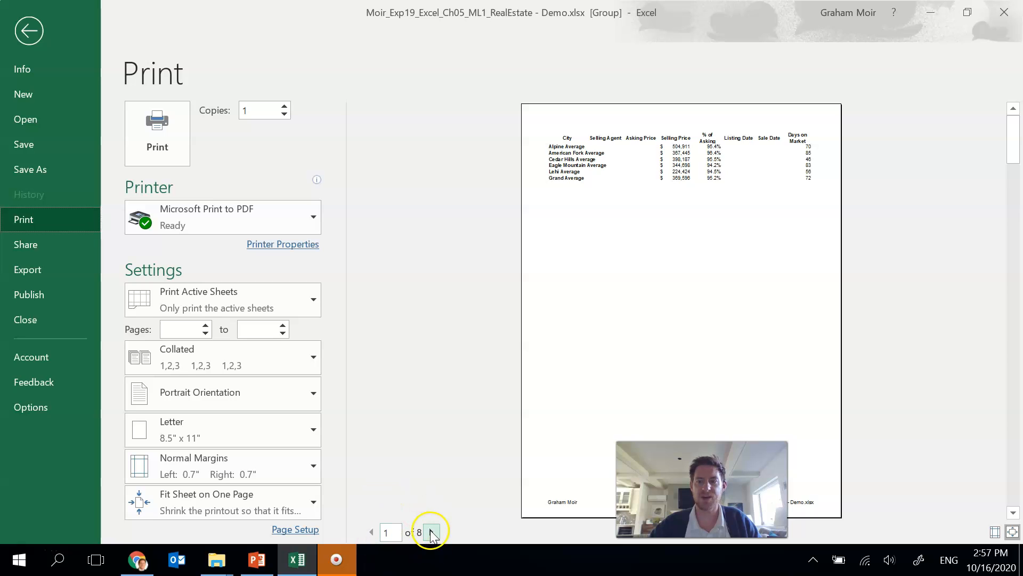
pyautogui.click(432, 532)
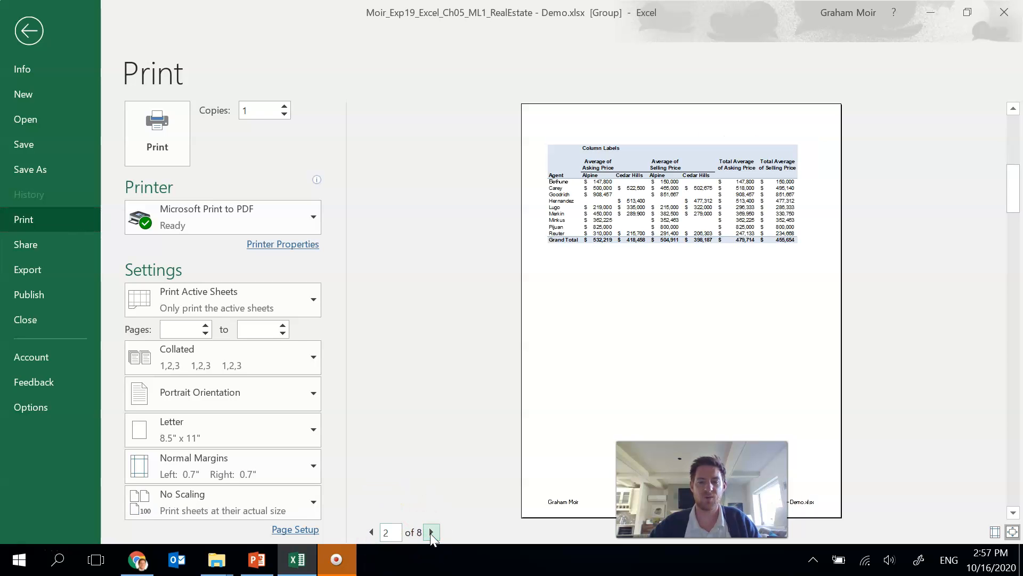
pyautogui.click(431, 532)
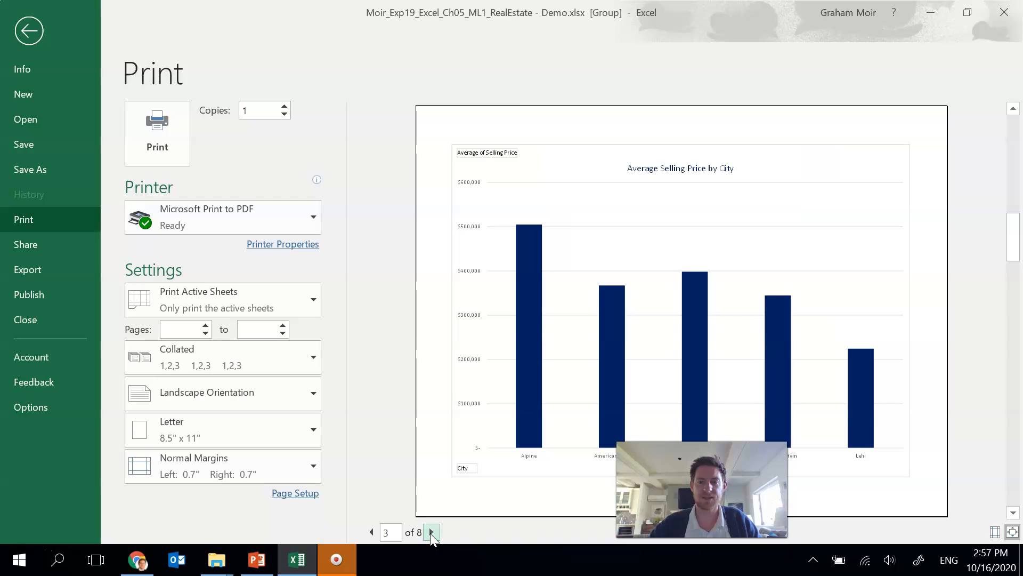
pyautogui.click(431, 531)
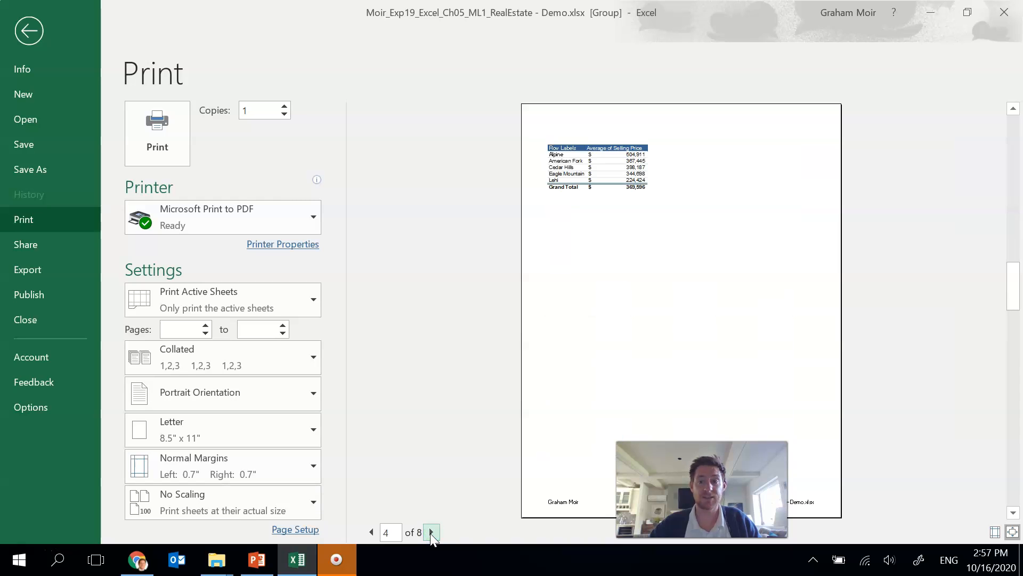
pyautogui.click(431, 532)
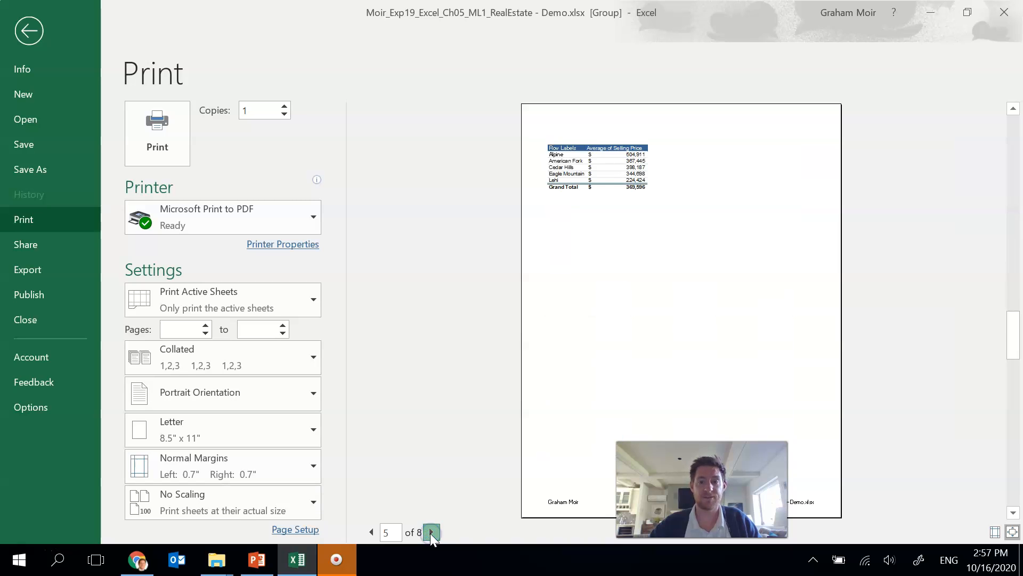
pyautogui.click(431, 531)
pyautogui.click(431, 532)
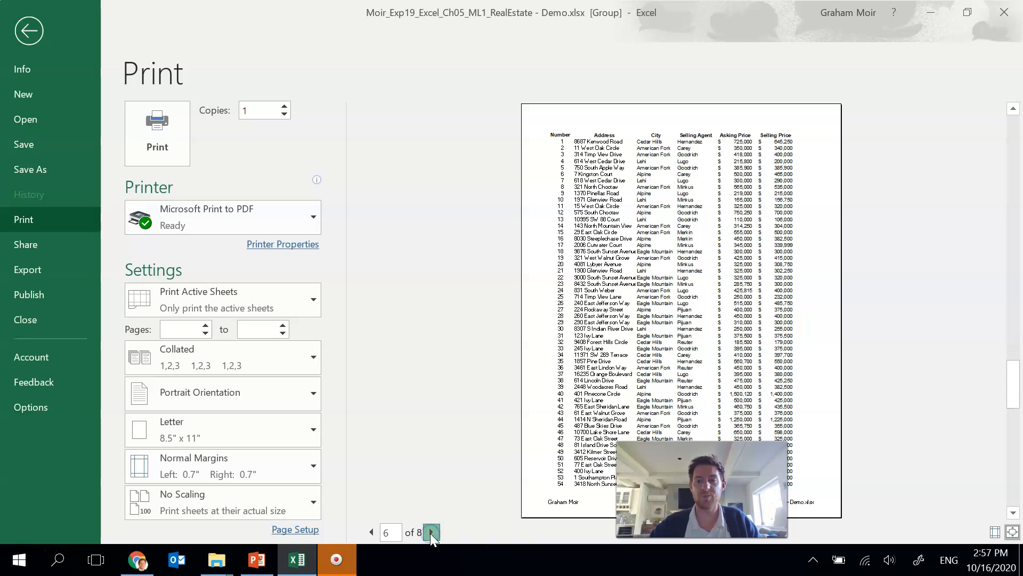
pyautogui.click(431, 532)
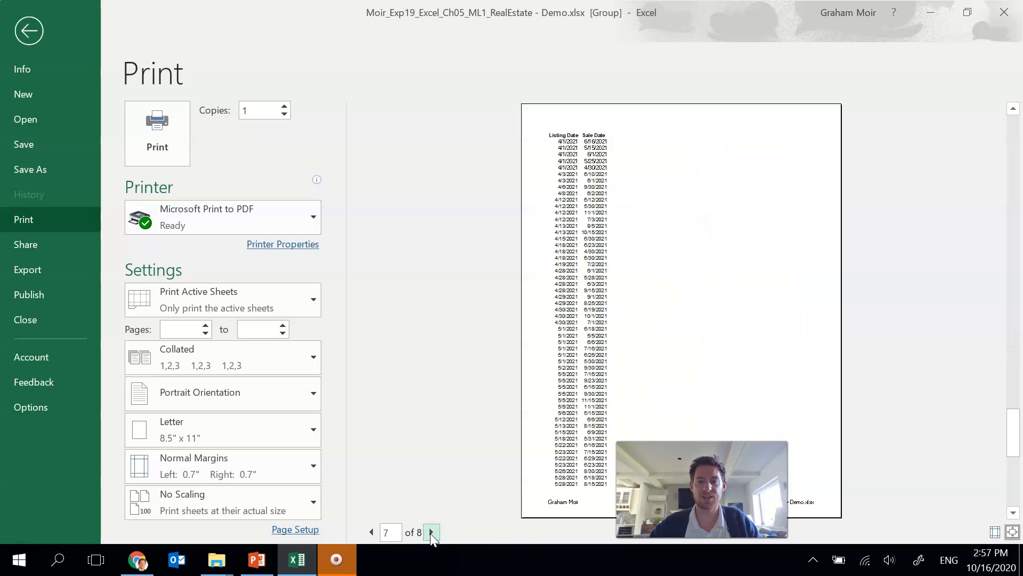
pyautogui.click(432, 531)
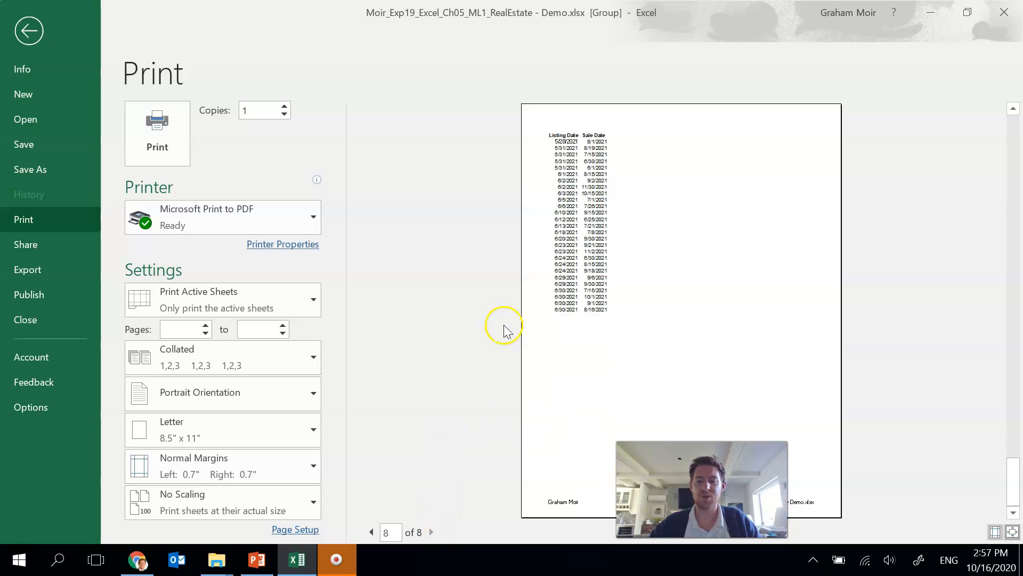
pyautogui.click(26, 28)
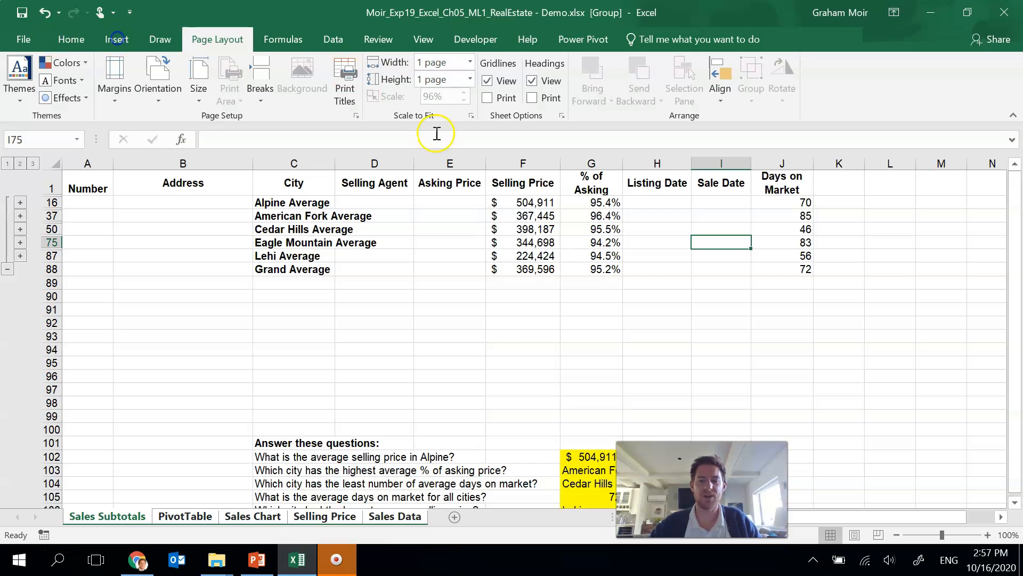
# Step: Ungroup the worksheets by switching to the Sales Data sheet
pyautogui.click(504, 350)
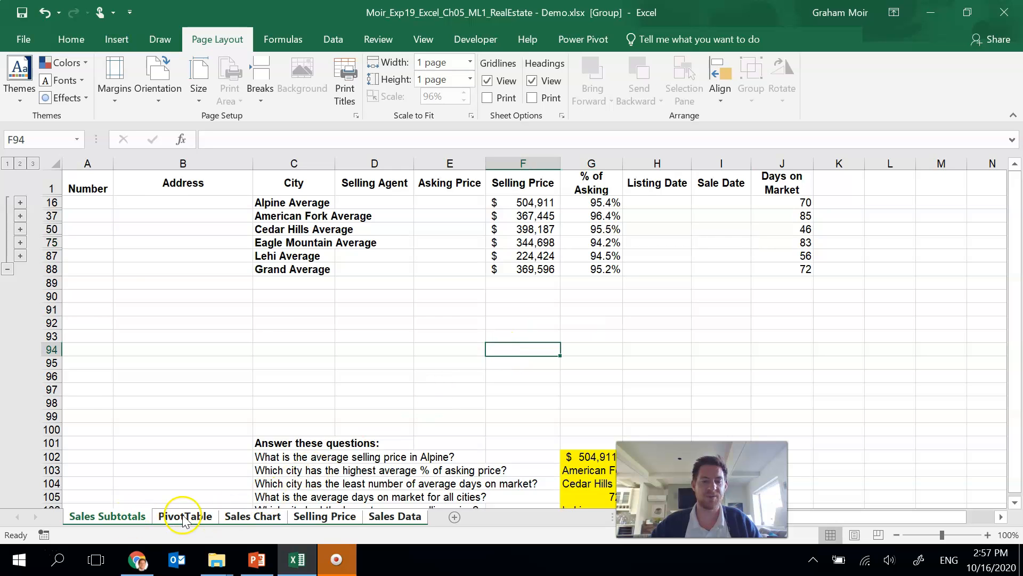
pyautogui.click(395, 516)
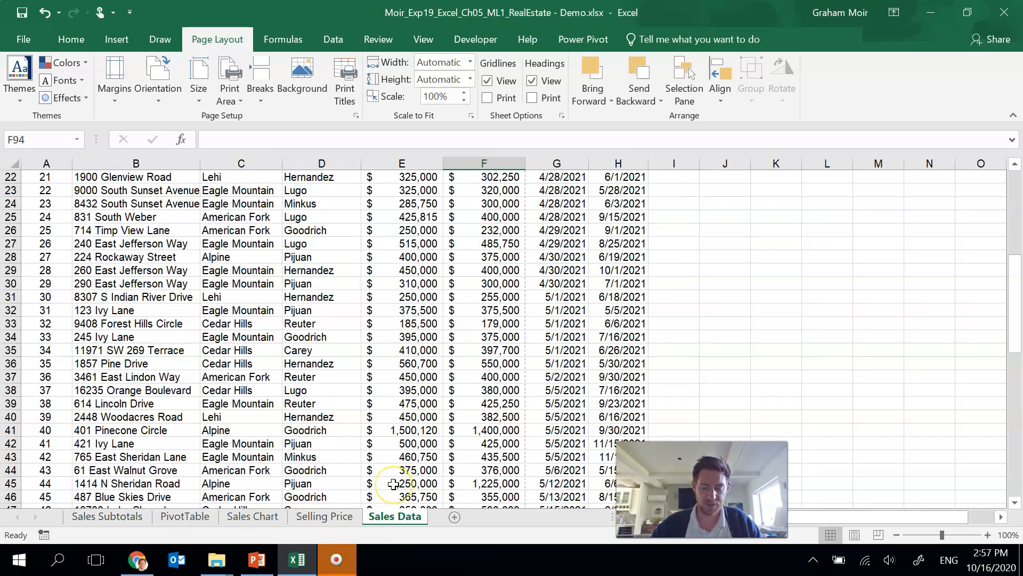